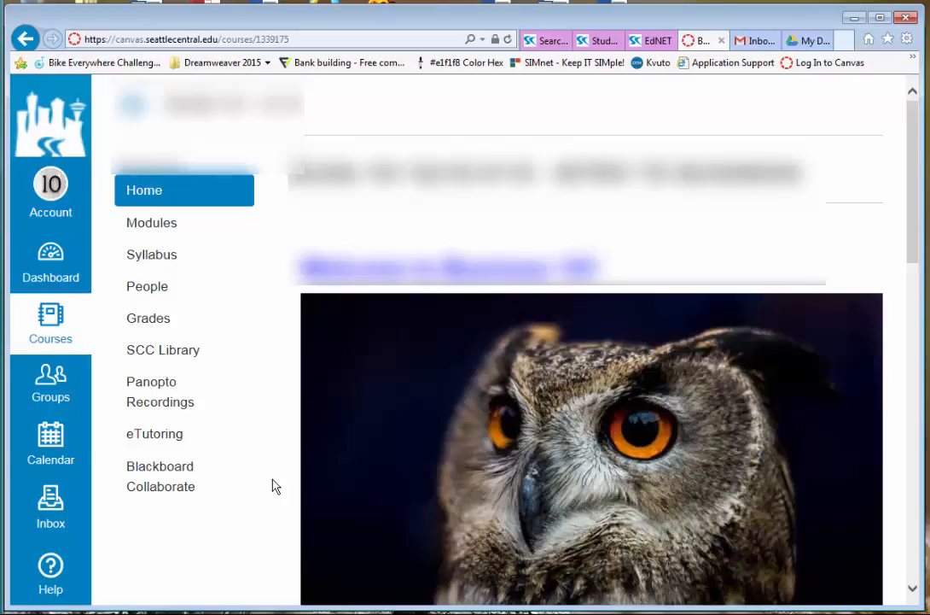
# Open Assignment 6 from the Week 5 module and read its topic, objectives and submission instructions
pyautogui.click(167, 226)
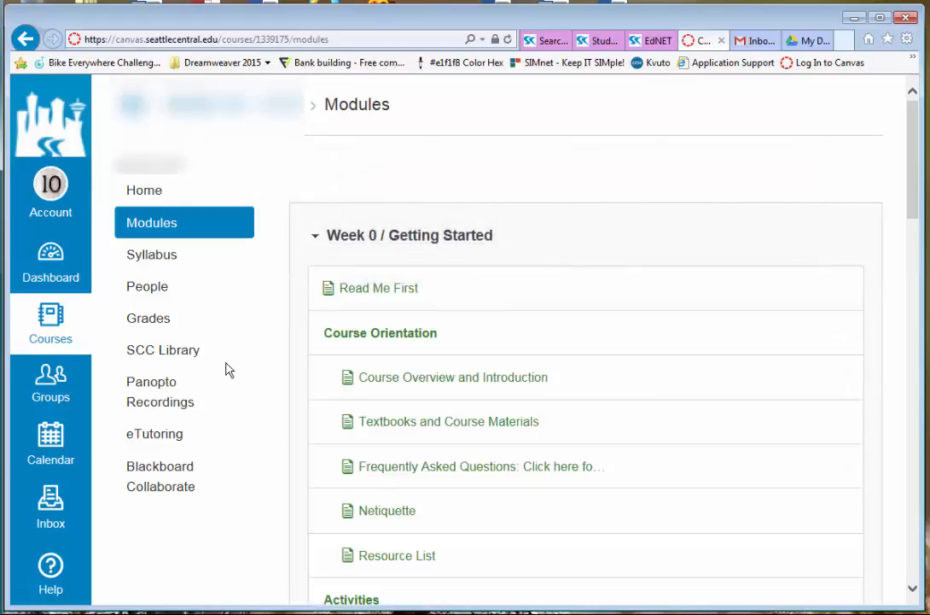
pyautogui.scroll(-5, 301, 483)
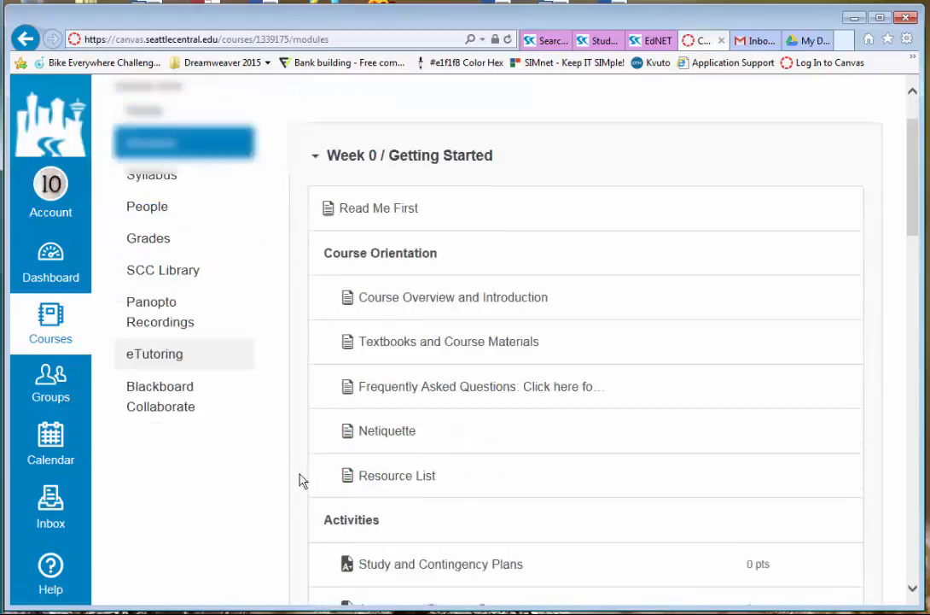
pyautogui.scroll(-14, 301, 492)
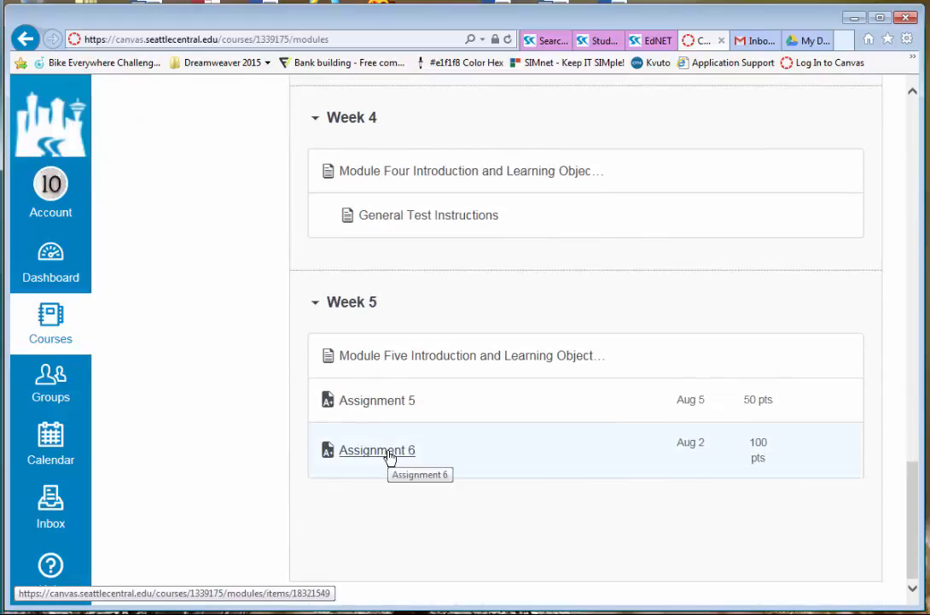
pyautogui.click(388, 457)
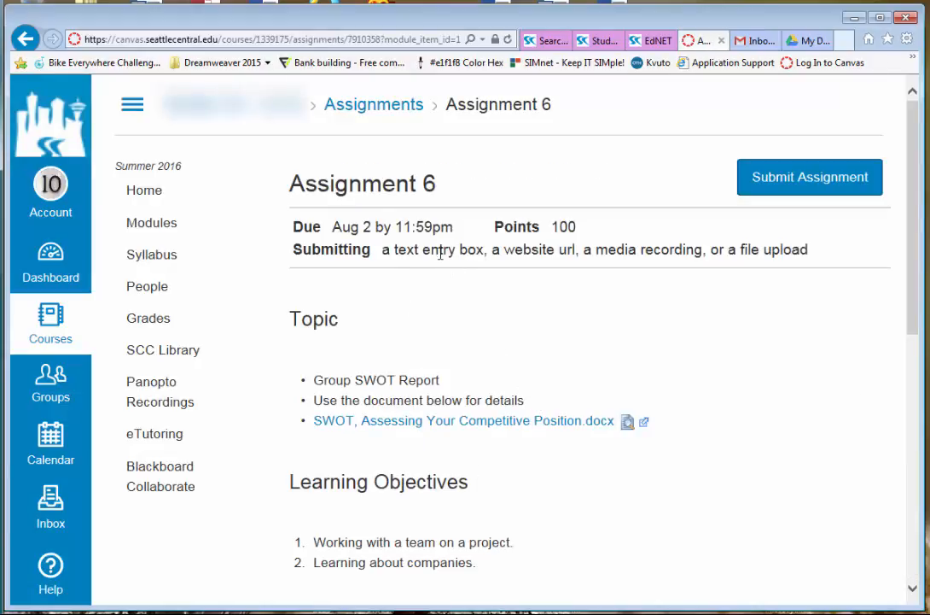
pyautogui.scroll(-9, 407, 293)
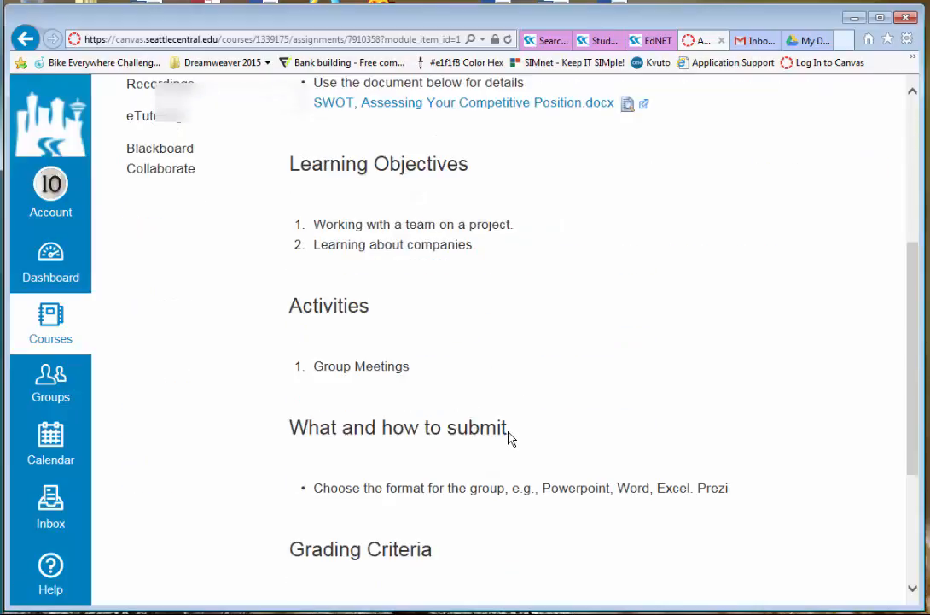
pyautogui.scroll(10, 523, 445)
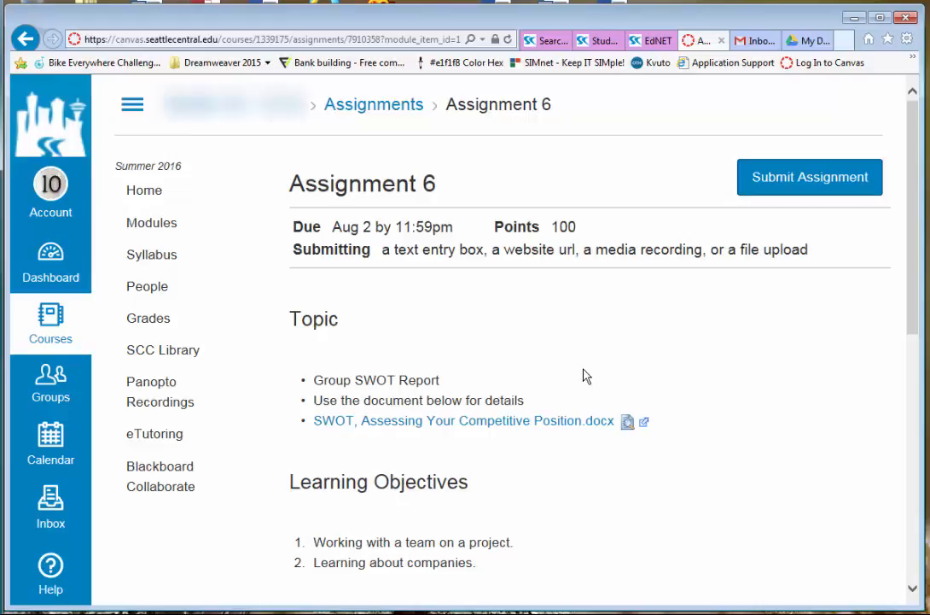
# Browse the course's student groups and visit the Sample Group's home page
pyautogui.click(145, 290)
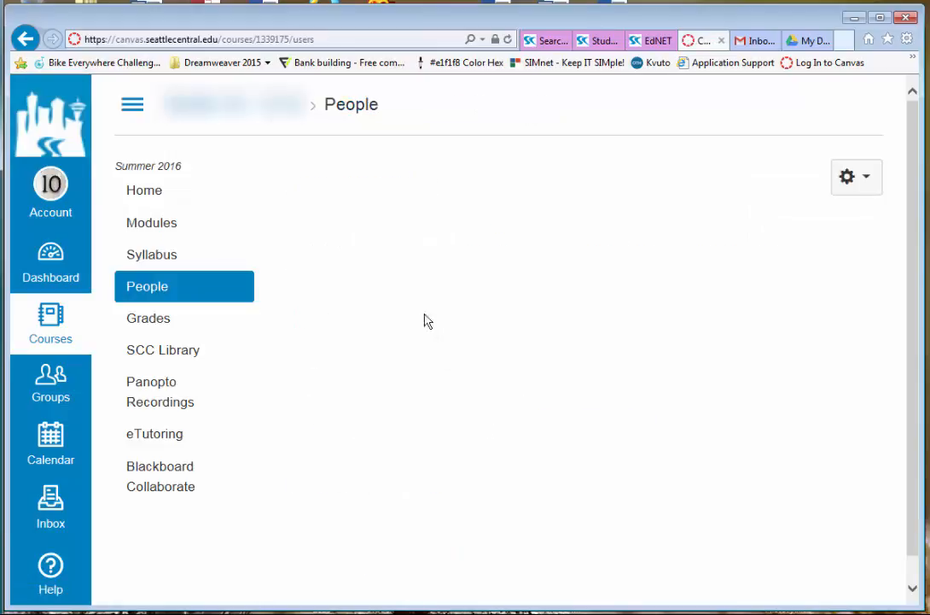
pyautogui.click(413, 250)
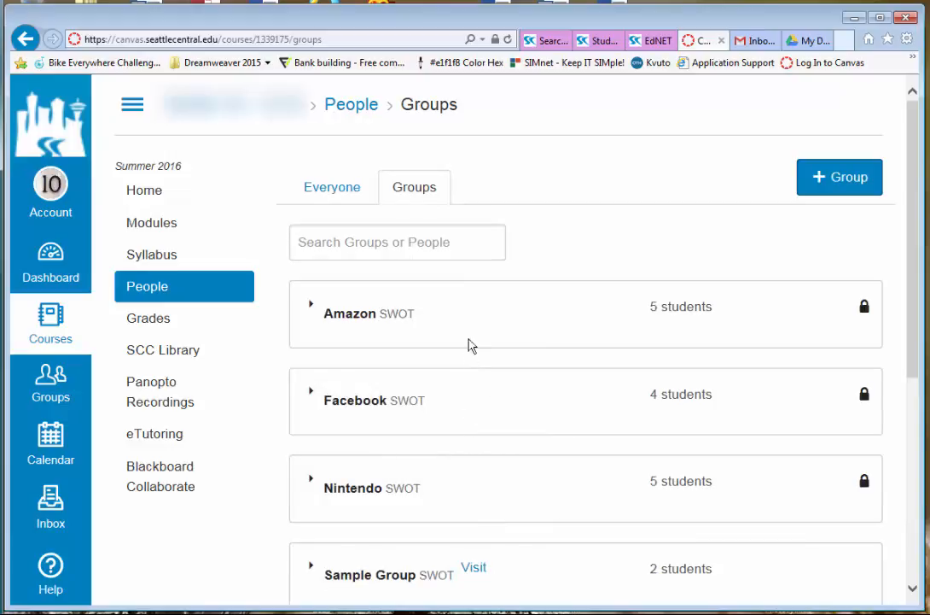
pyautogui.scroll(-2, 475, 409)
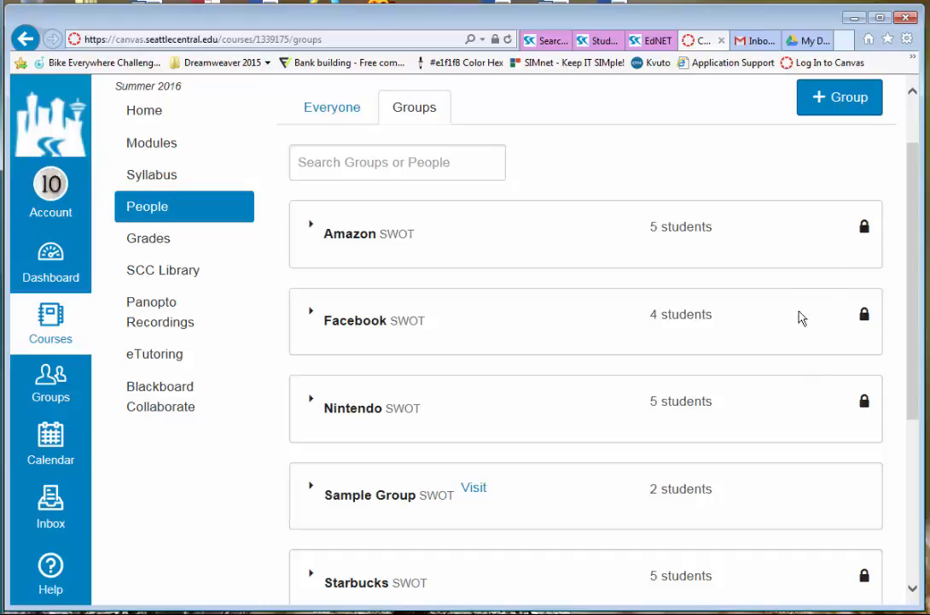
pyautogui.scroll(-1, 593, 454)
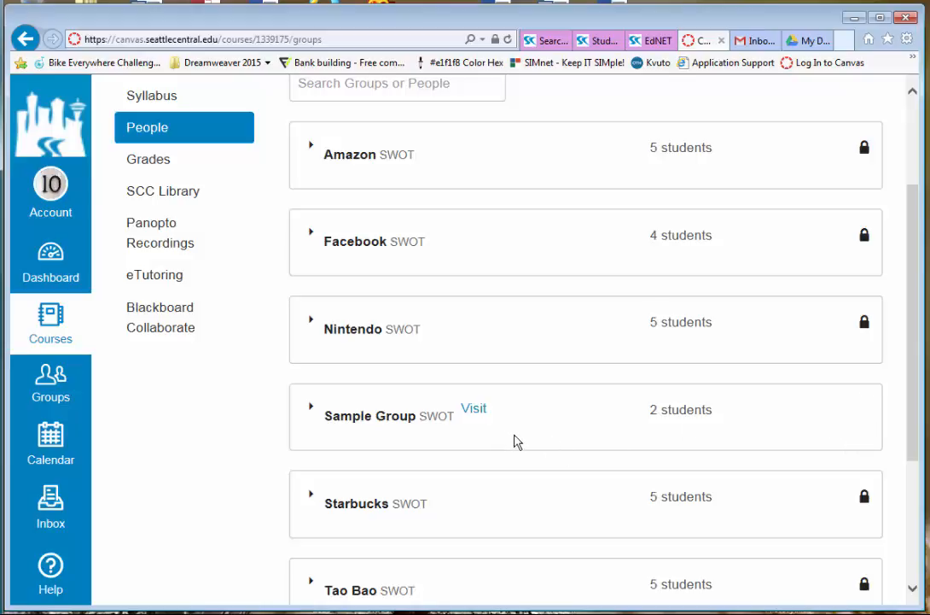
pyautogui.click(476, 409)
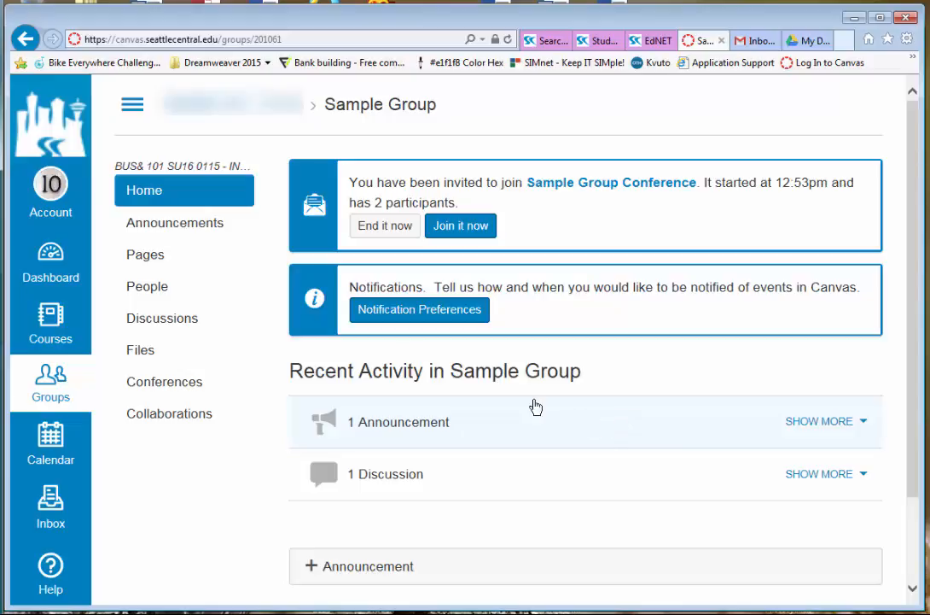
# Look through the Sample Group's pages, members, home page and announcements
pyautogui.click(150, 198)
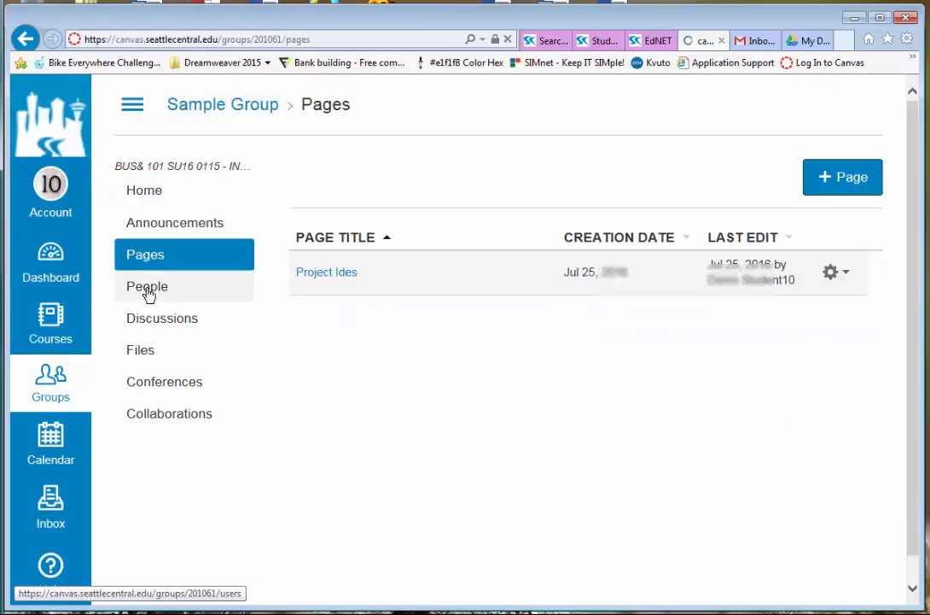
pyautogui.click(147, 288)
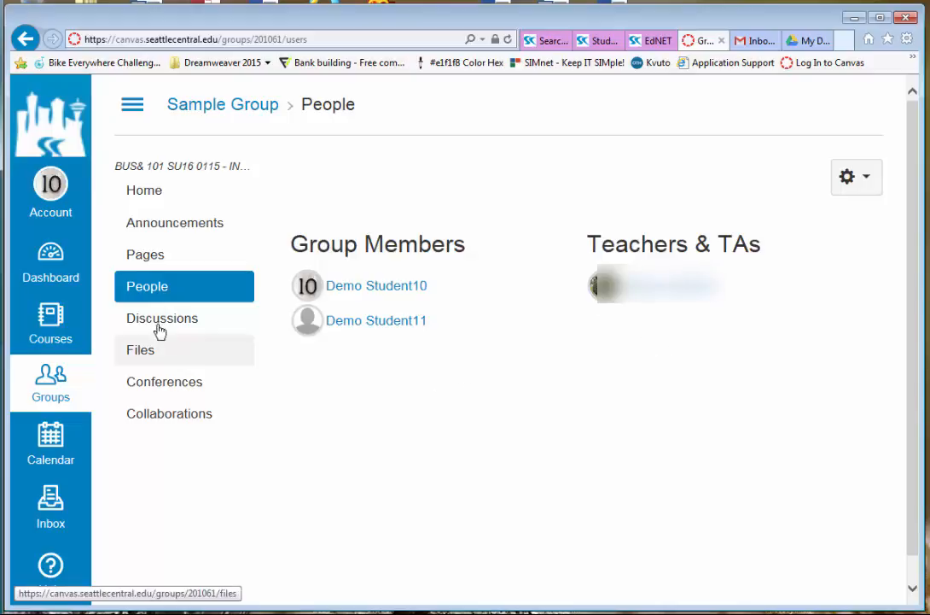
pyautogui.click(196, 320)
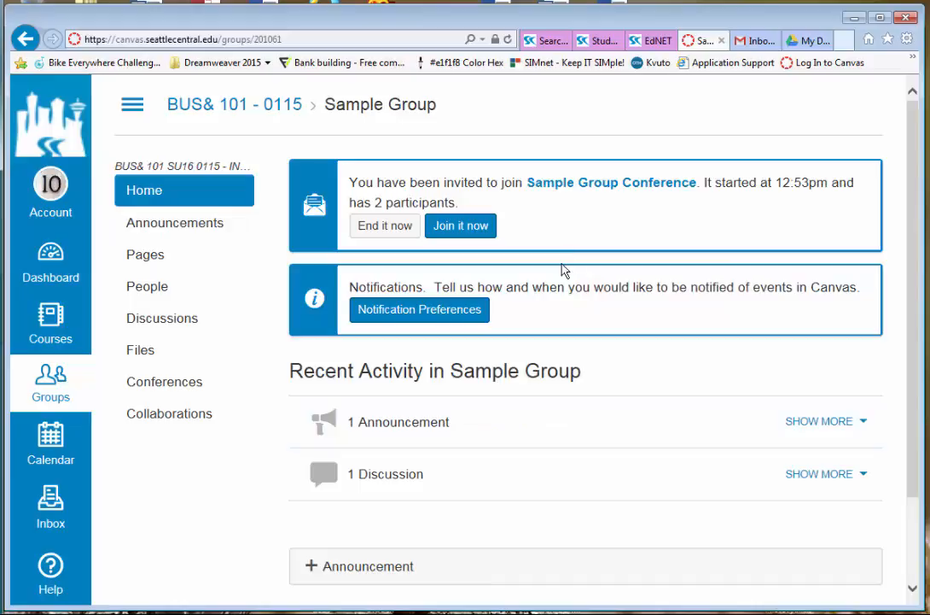
pyautogui.click(178, 225)
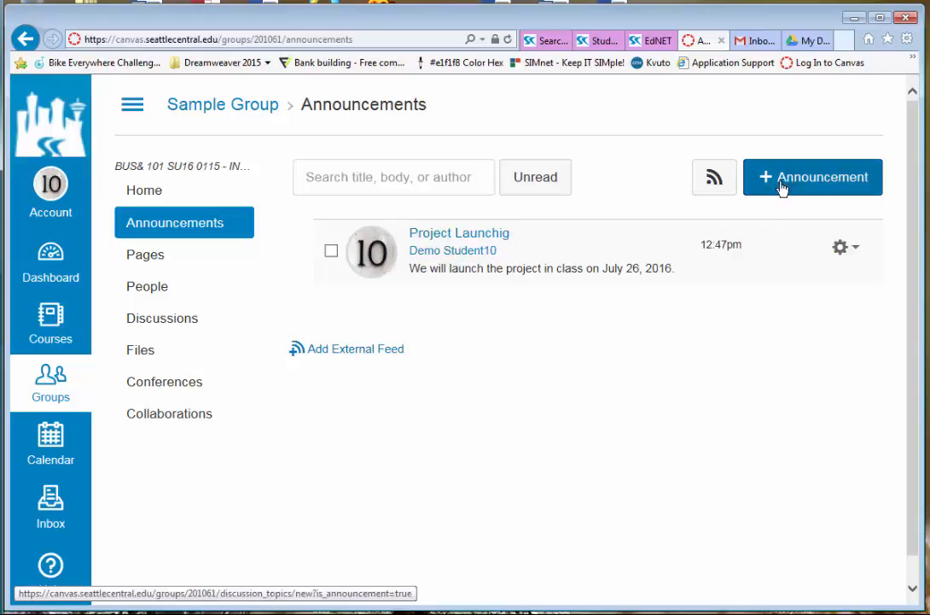
# Start a new page in the Sample Group titled "Project Plan Meeting 1"
pyautogui.click(149, 264)
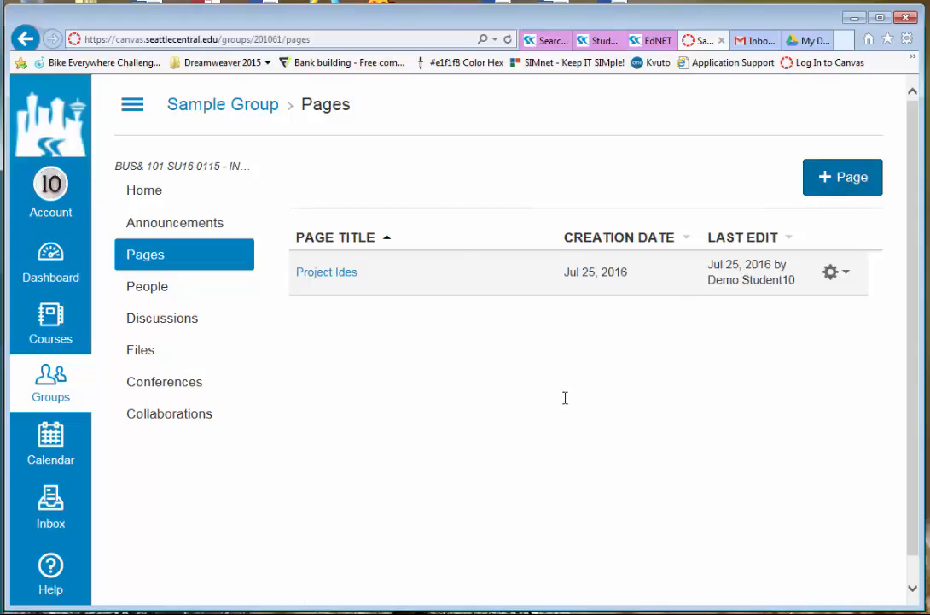
pyautogui.click(374, 187)
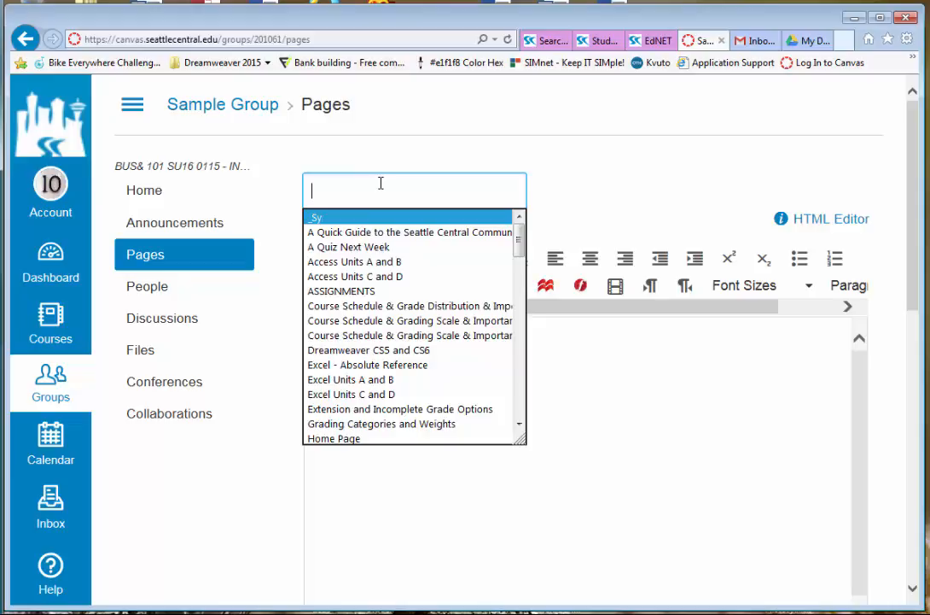
pyautogui.write('Project Plan')
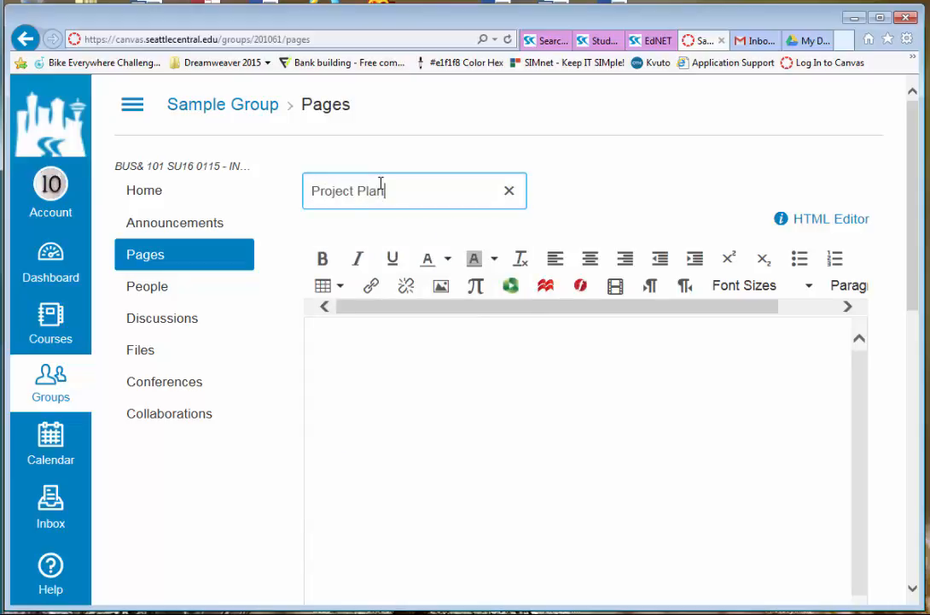
pyautogui.write(' Meeting 1')
# Enter "What we decided:" as the first line of the page body and start a new line below it
pyautogui.click(481, 445)
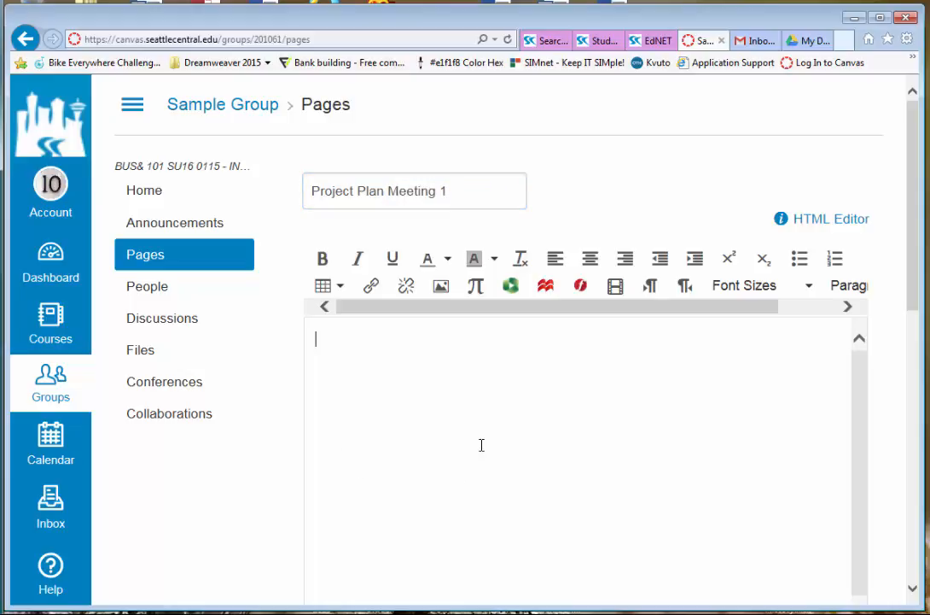
pyautogui.write("Let's")
pyautogui.moveTo(366, 339); pyautogui.dragTo(293, 335)
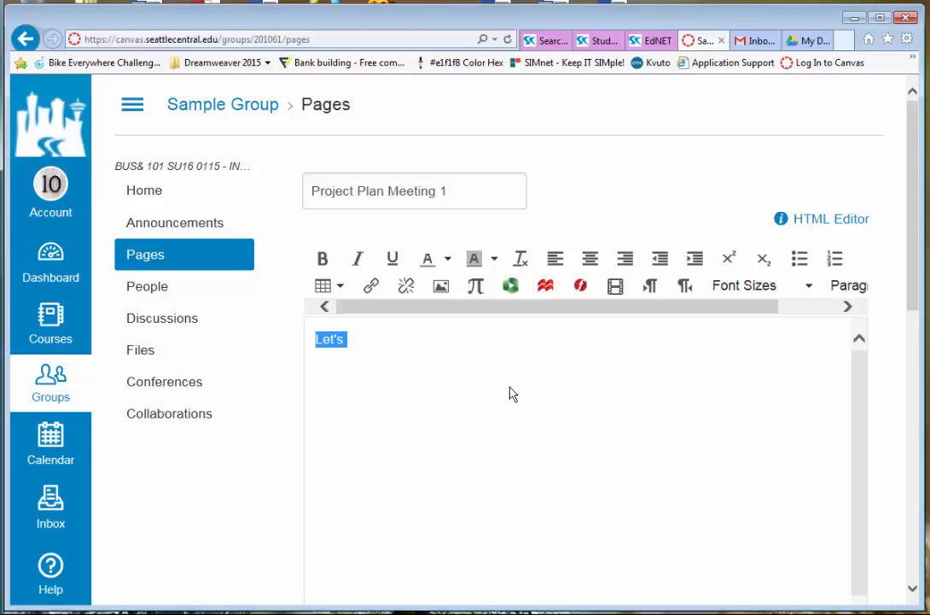
pyautogui.write('What we d')
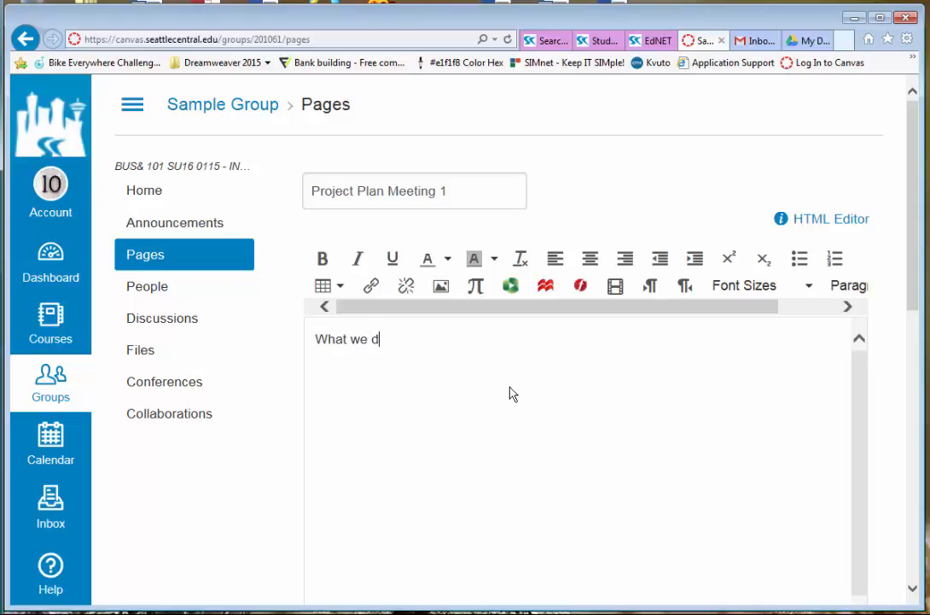
pyautogui.write('ecided:')
pyautogui.press('Return')
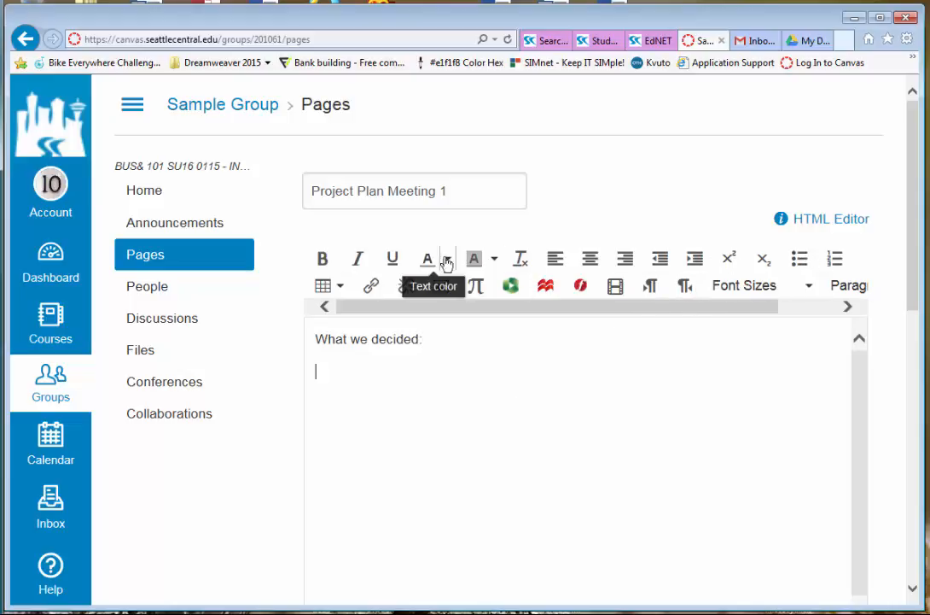
# Format the "What we decided:" line as Header 3
pyautogui.click(323, 259)
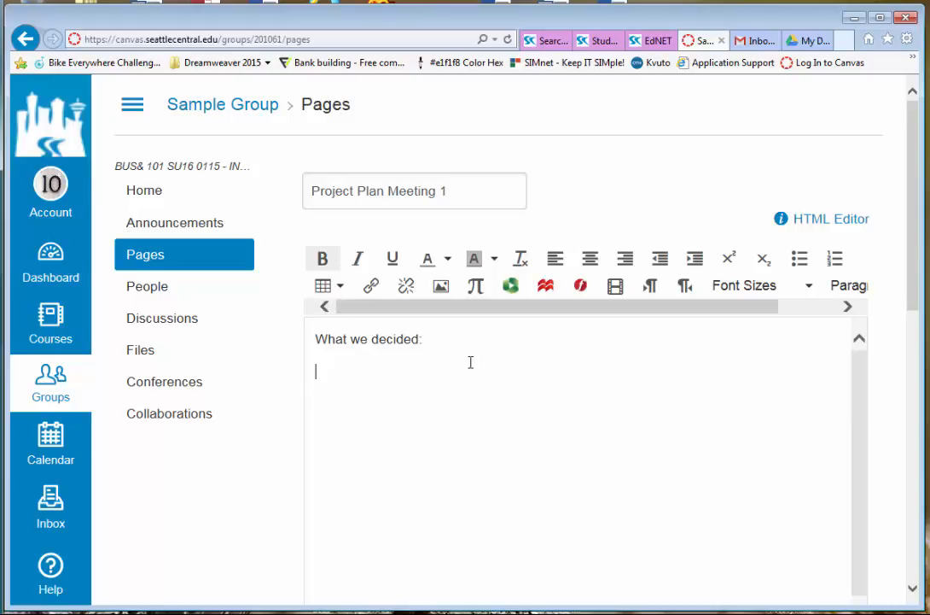
pyautogui.moveTo(427, 340); pyautogui.dragTo(297, 343)
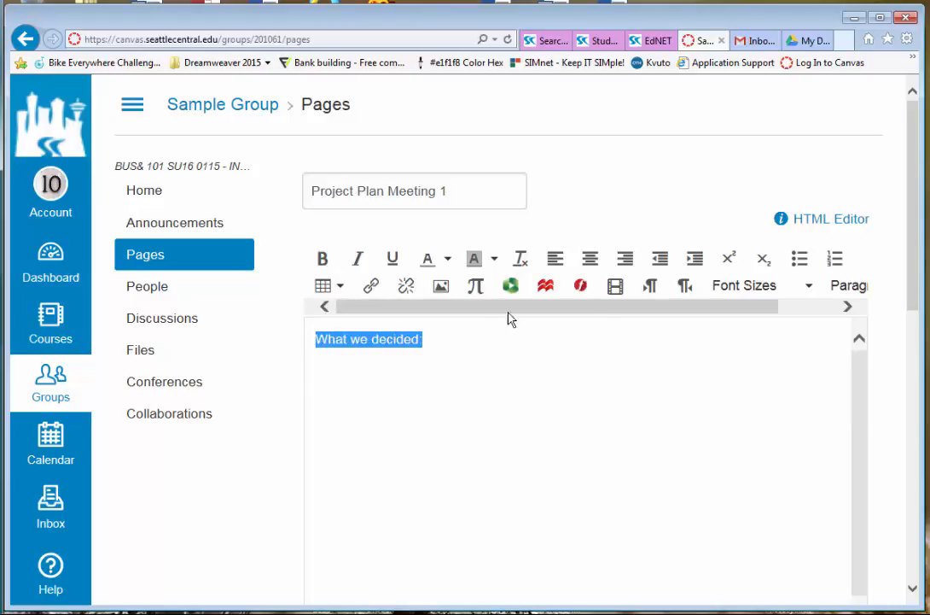
pyautogui.click(845, 290)
pyautogui.click(811, 393)
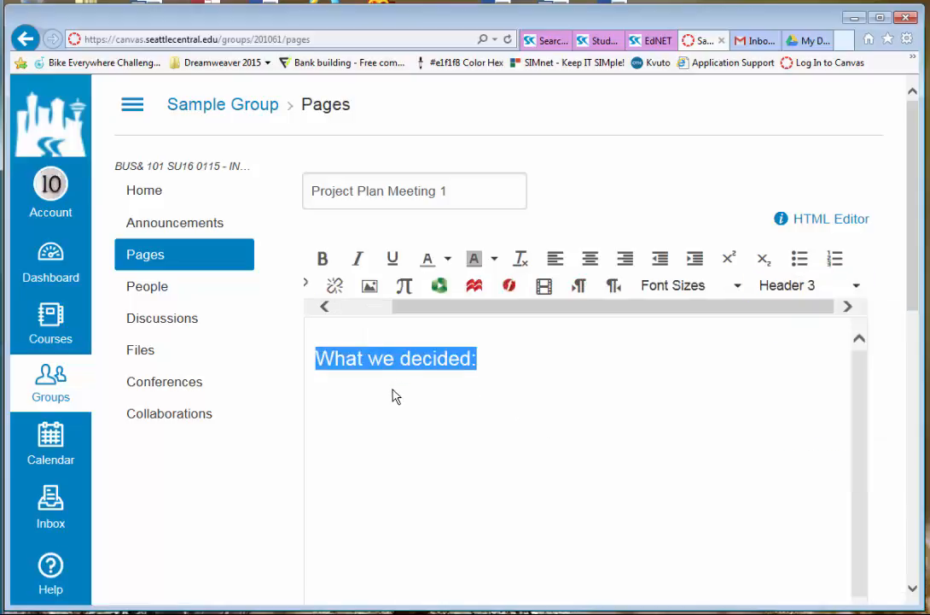
# Add a bulleted list with "Item 1" and "Items" below the heading and save the page
pyautogui.click(384, 407)
pyautogui.press('Return')
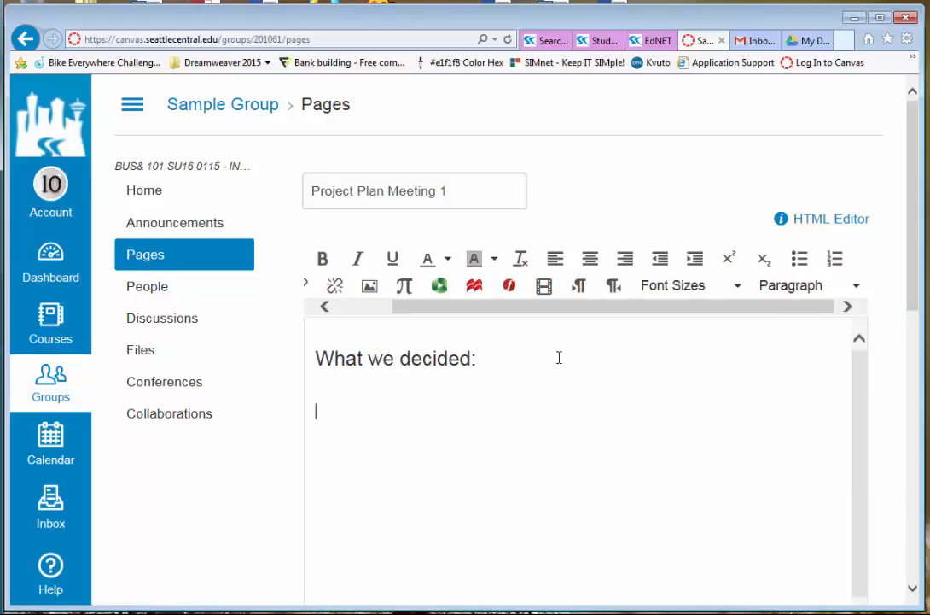
pyautogui.click(800, 263)
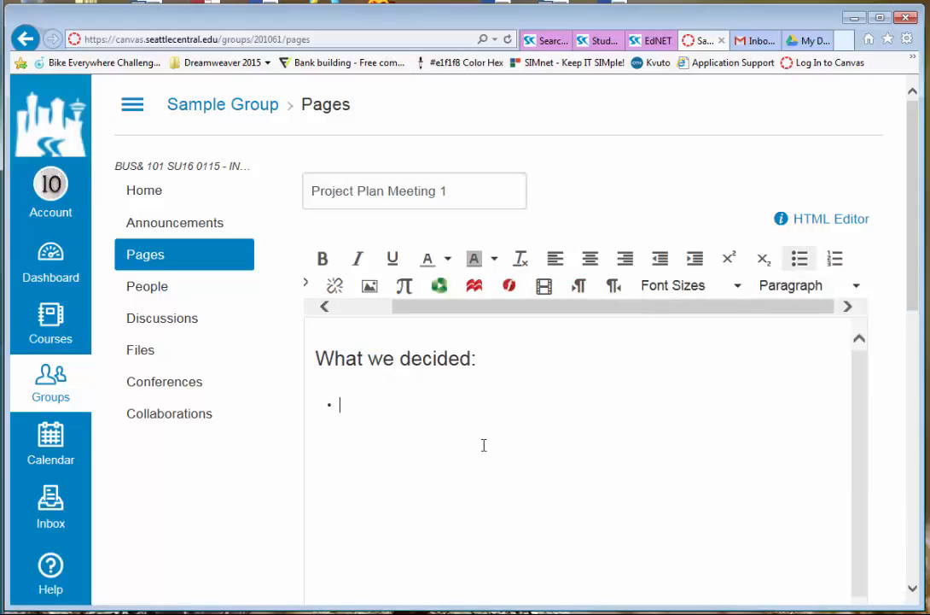
pyautogui.write('Item 1')
pyautogui.press('Return')
pyautogui.write('Items')
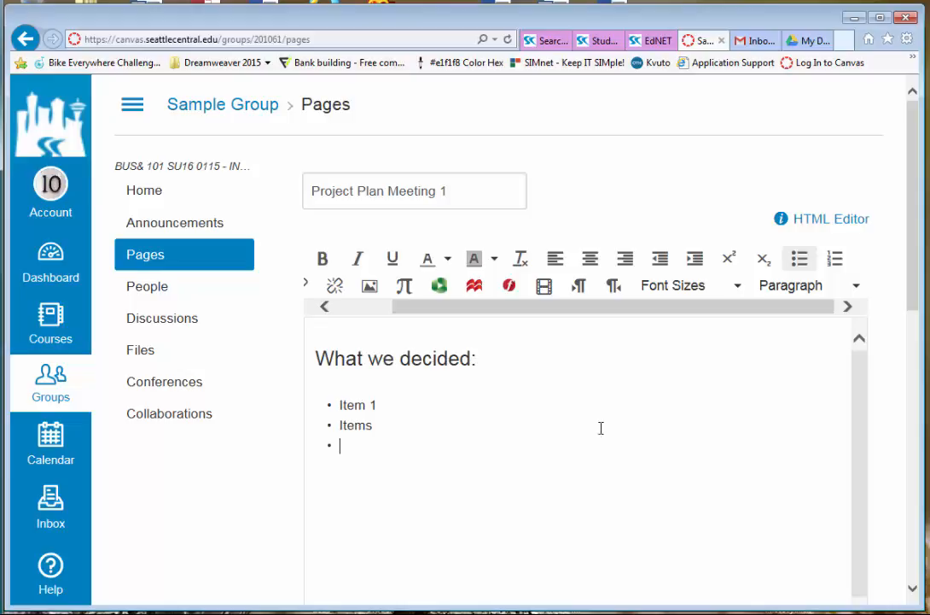
pyautogui.scroll(-4, 606, 418)
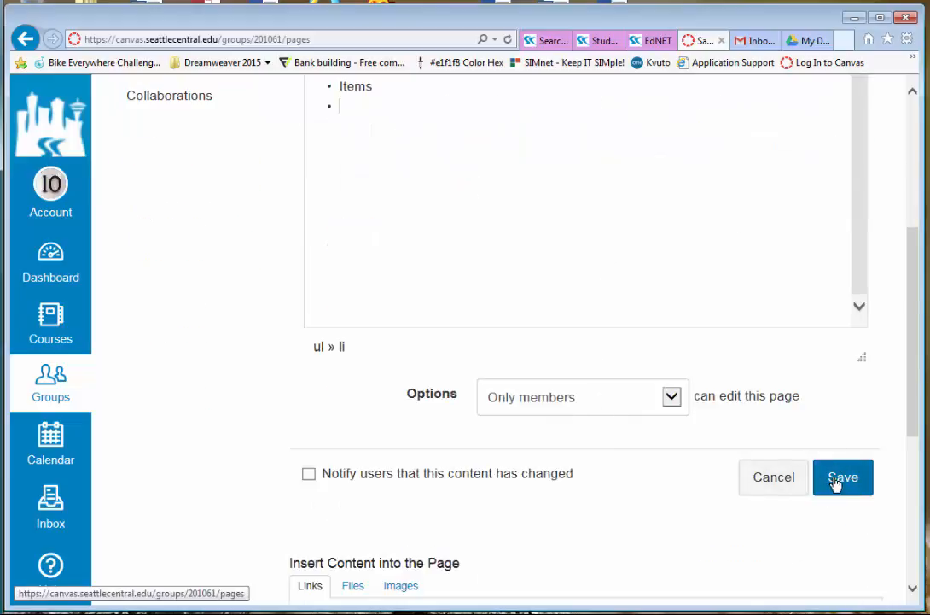
pyautogui.click(837, 483)
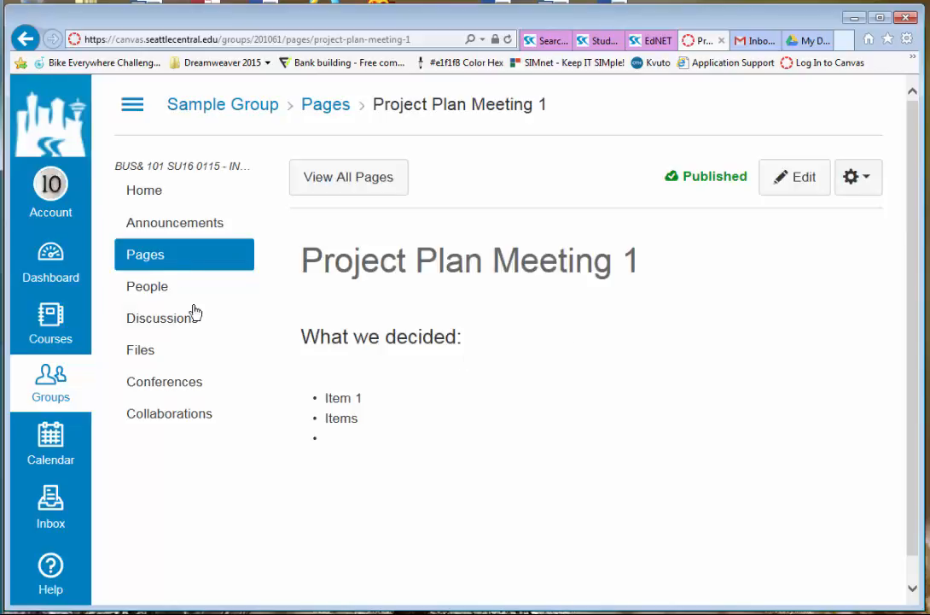
# View the new meeting page from the group's page list and check the group's members
pyautogui.click(152, 260)
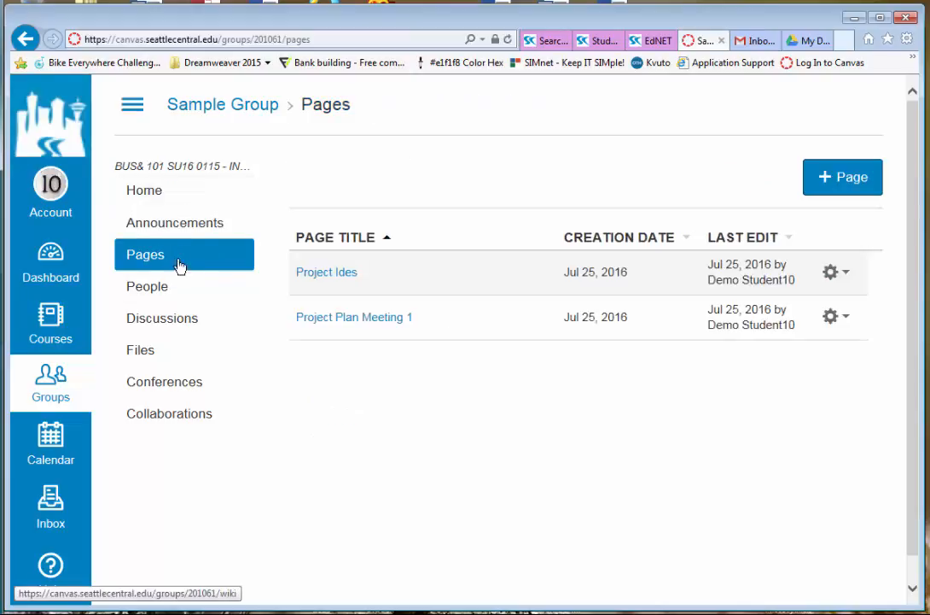
pyautogui.click(348, 319)
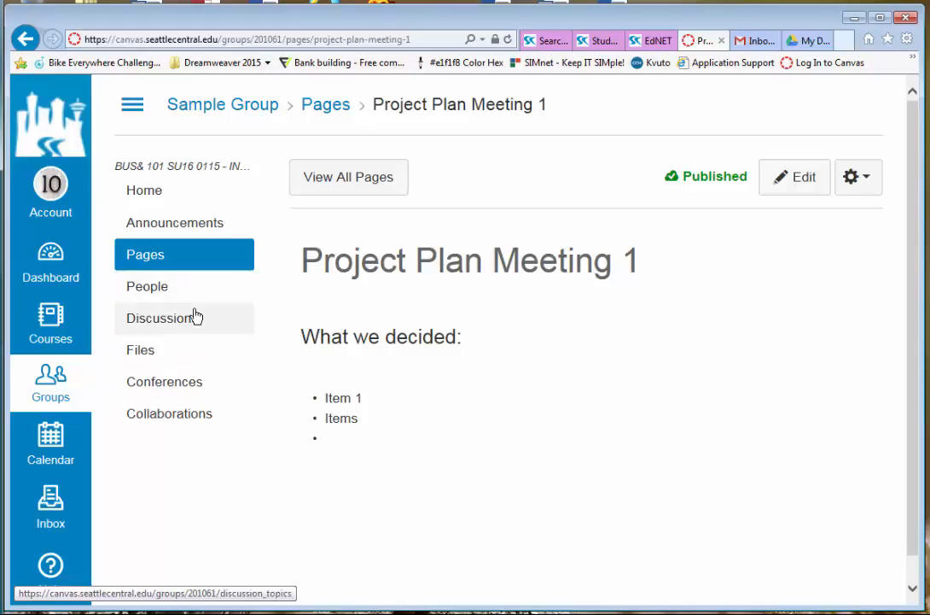
pyautogui.click(147, 288)
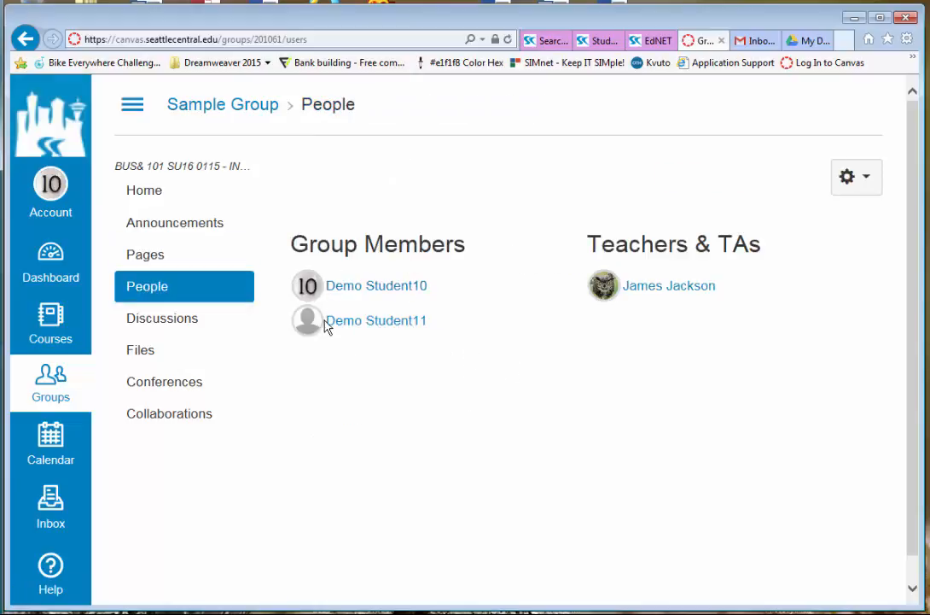
# Start a new group discussion titled "What If Plan A Does Not Work?"
pyautogui.click(167, 326)
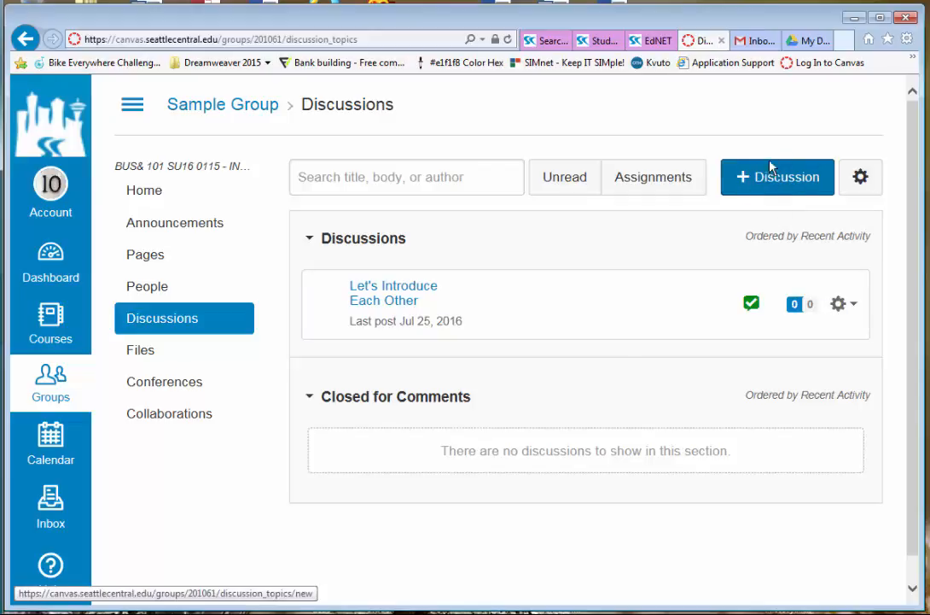
pyautogui.click(772, 181)
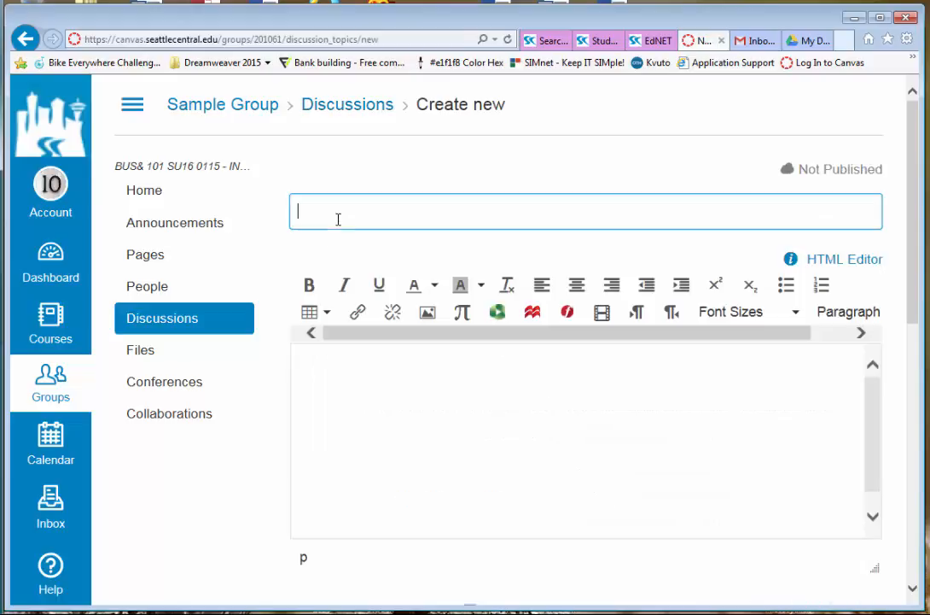
pyautogui.click(338, 219)
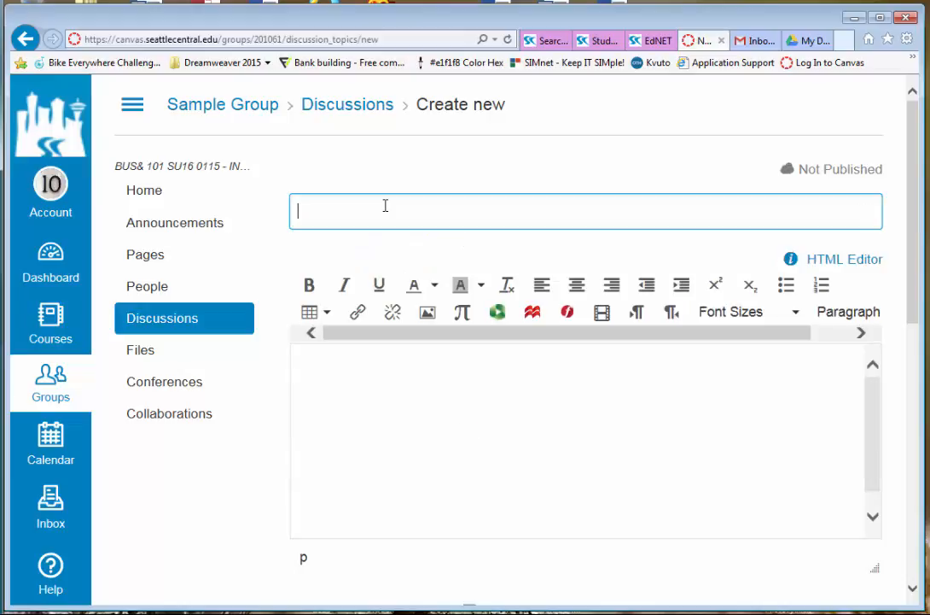
pyautogui.write('What')
pyautogui.write('If Plan A does')
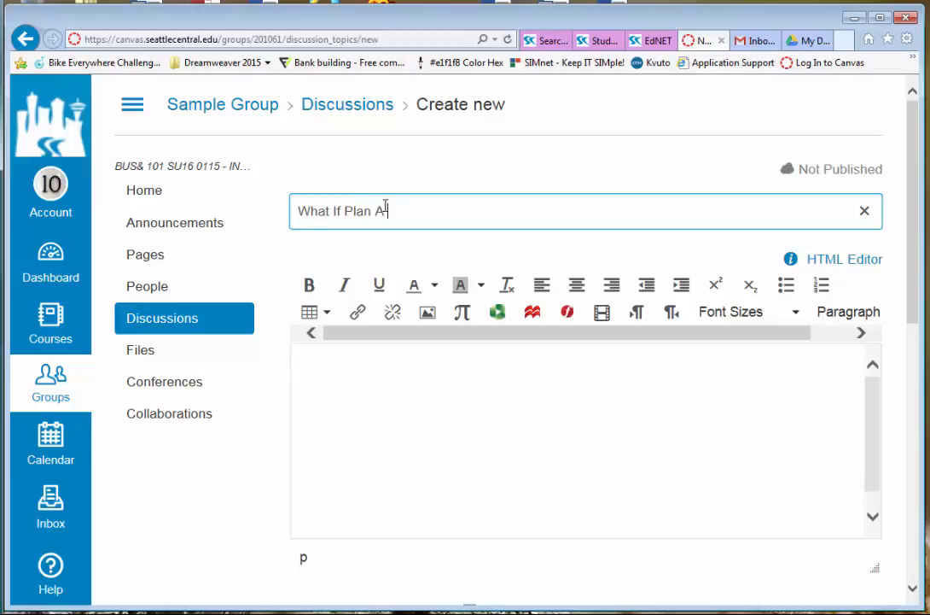
pyautogui.press('BackSpace')
pyautogui.press('BackSpace')
pyautogui.press('BackSpace')
pyautogui.press('BackSpace')
pyautogui.write('Does not')
pyautogui.press('BackSpace')
pyautogui.press('BackSpace')
pyautogui.press('BackSpace')
pyautogui.write('Not Work?')
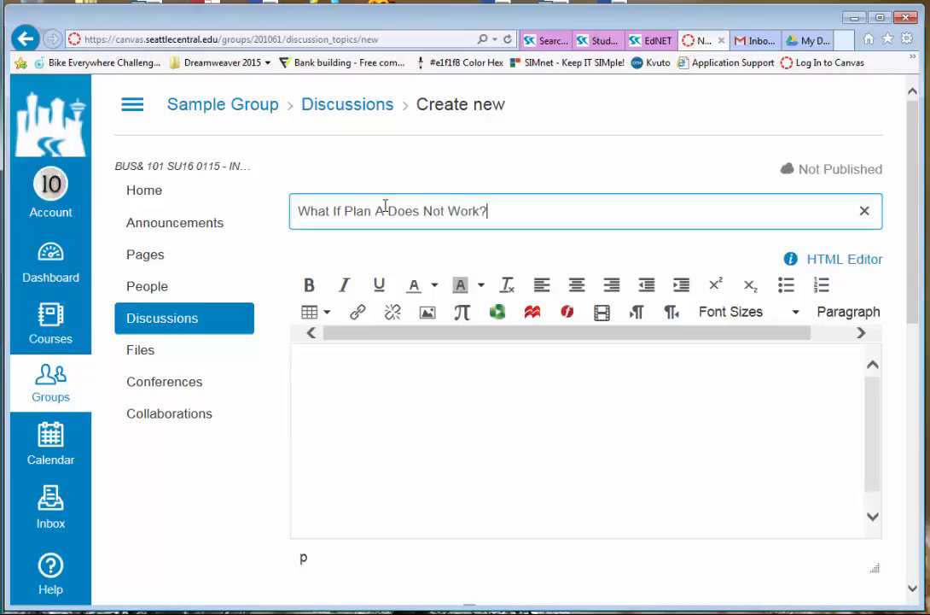
# Enter "Please list your risk management plans for the Plan A." as the discussion's body text
pyautogui.click(419, 390)
pyautogui.write('P')
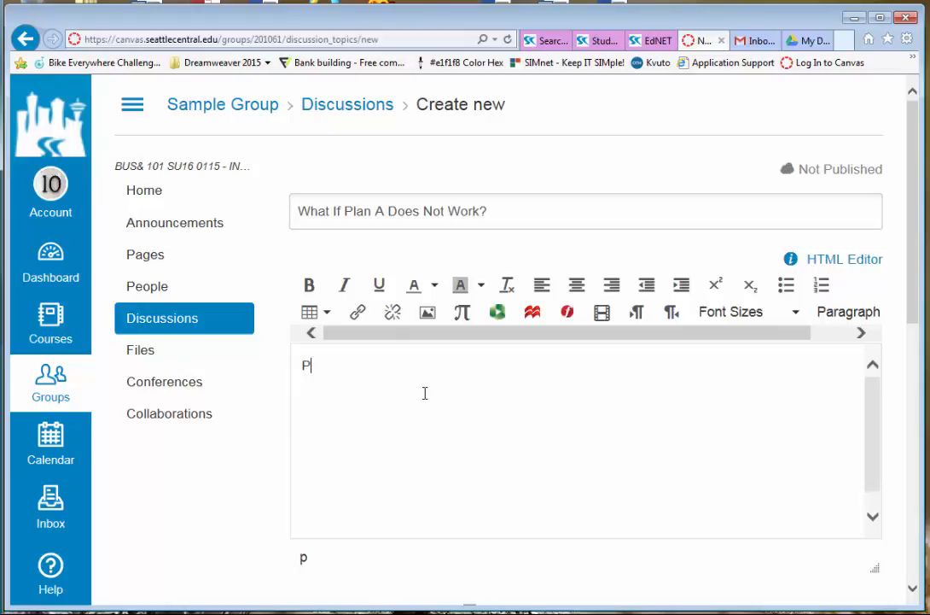
pyautogui.write('lease list you')
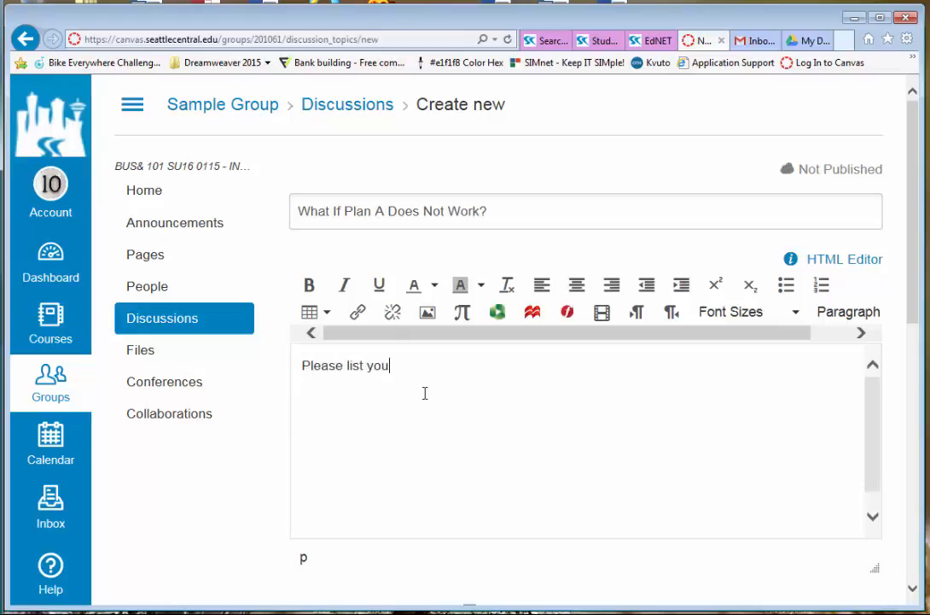
pyautogui.write('r risk management ')
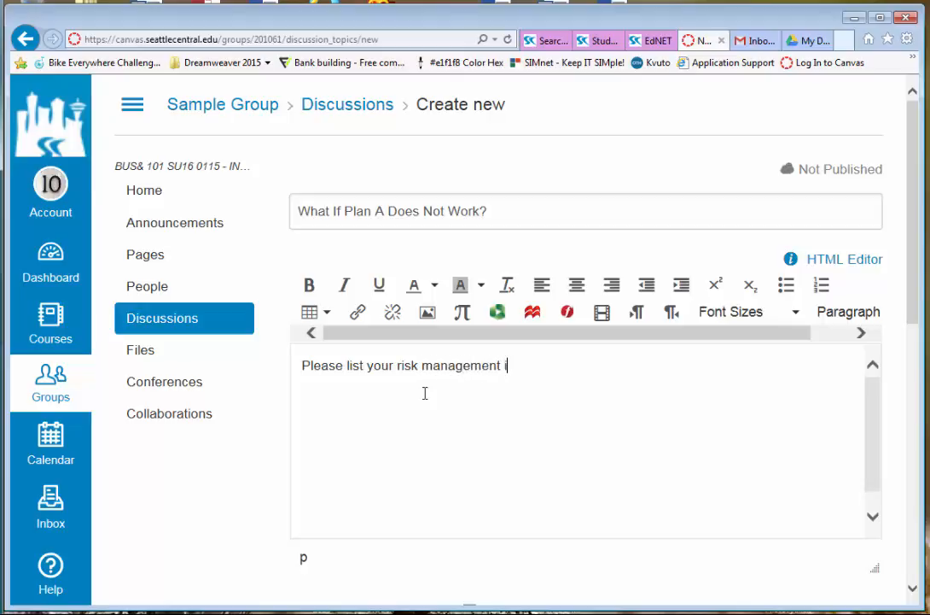
pyautogui.write('plans for the P')
pyautogui.press('BackSpace')
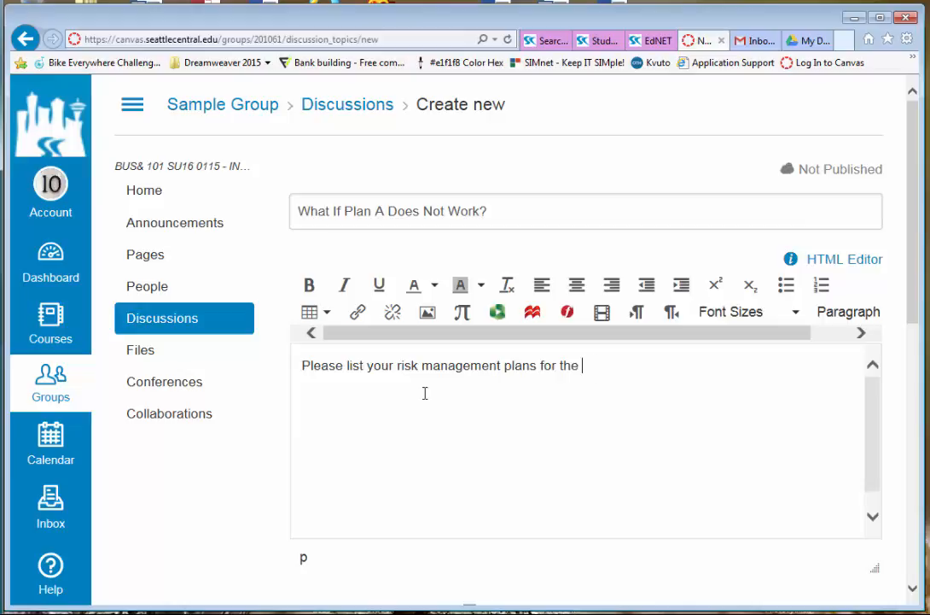
pyautogui.write('PlantA.')
# Allow threaded replies and liking for the discussion, and save it
pyautogui.scroll(-2, 651, 412)
pyautogui.click(471, 452)
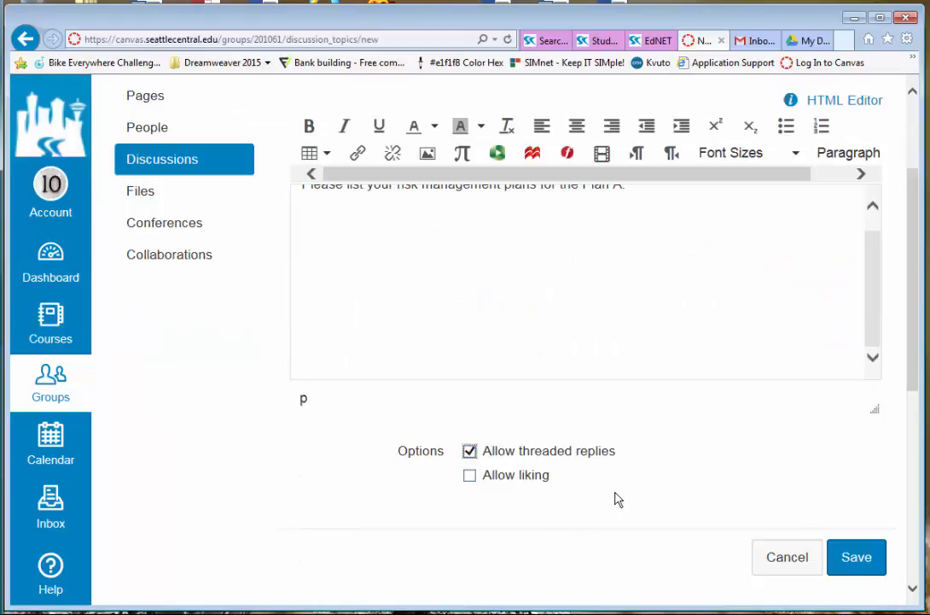
pyautogui.click(471, 475)
pyautogui.scroll(-2, 698, 475)
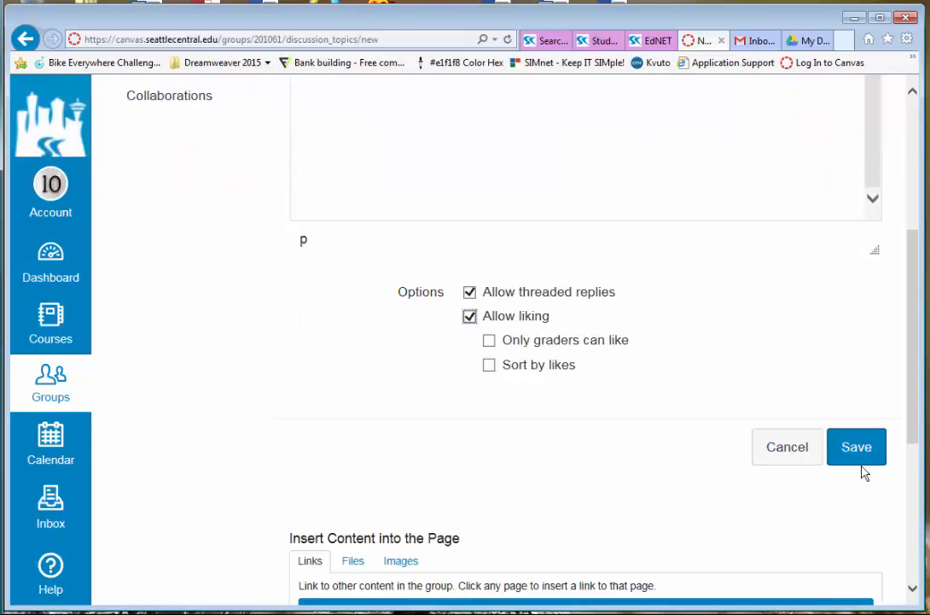
pyautogui.click(858, 450)
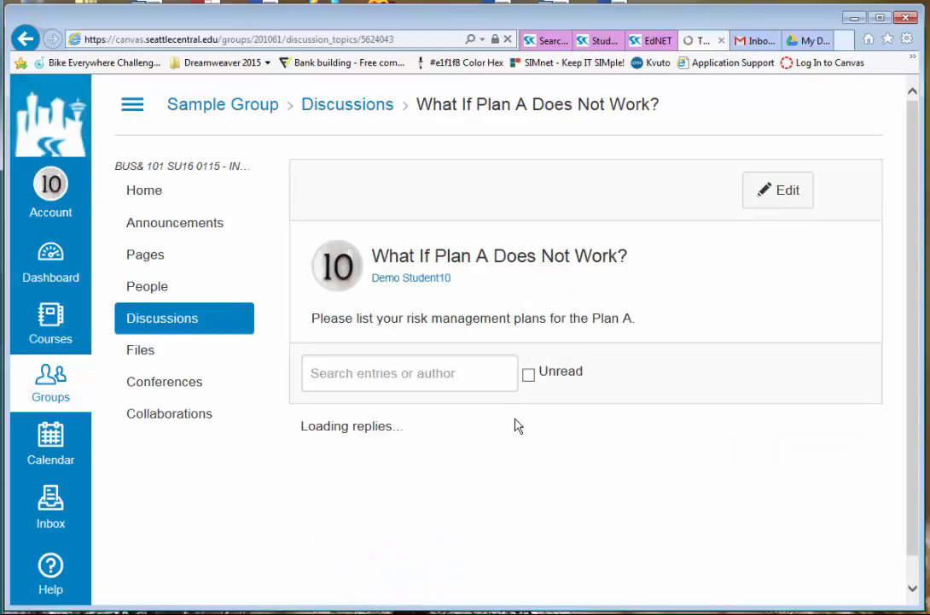
# Post the reply "My risk management plan is coming up with an alternative to Plan A with xyz..." and open a threaded reply beneath it
pyautogui.click(397, 436)
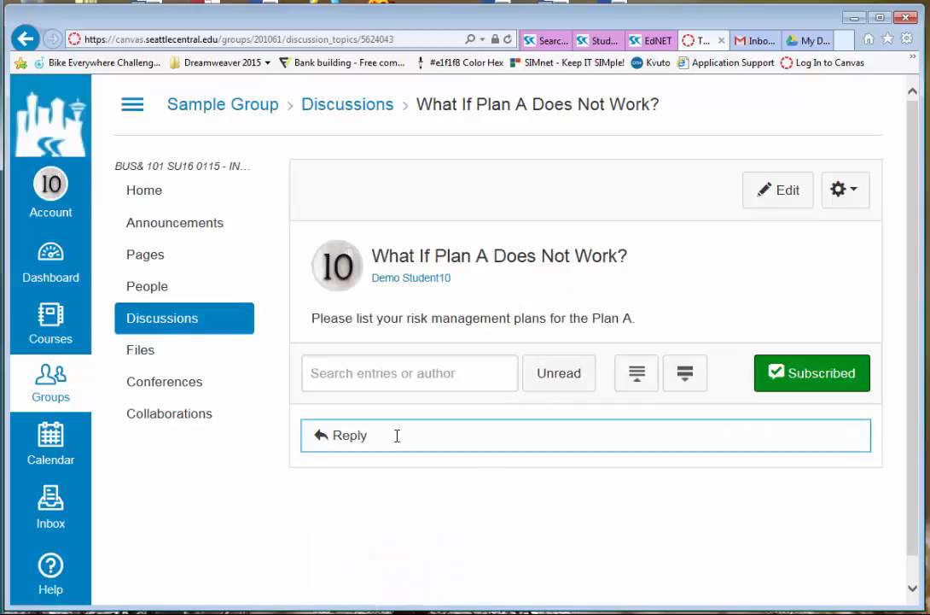
pyautogui.click(336, 440)
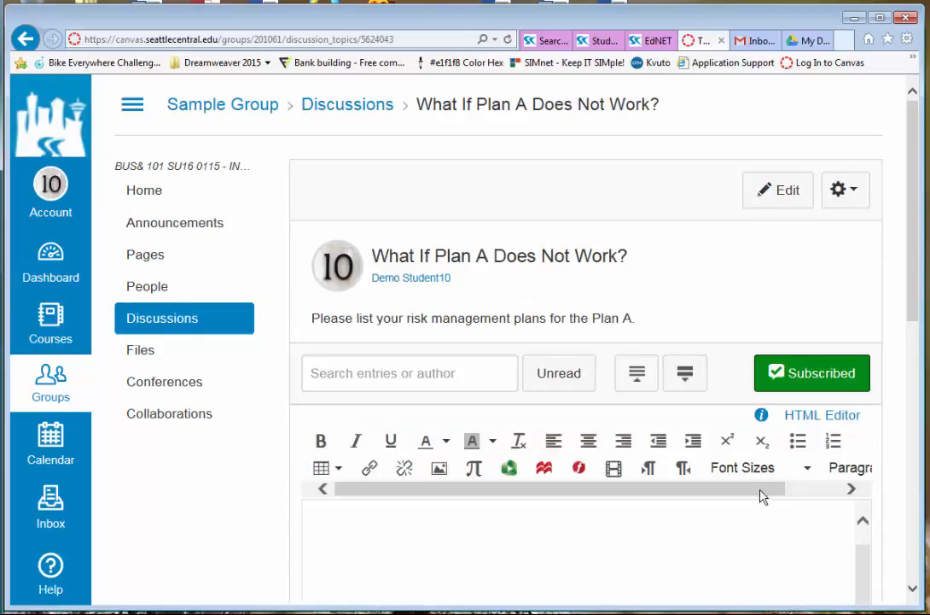
pyautogui.scroll(-3, 877, 461)
pyautogui.click(478, 317)
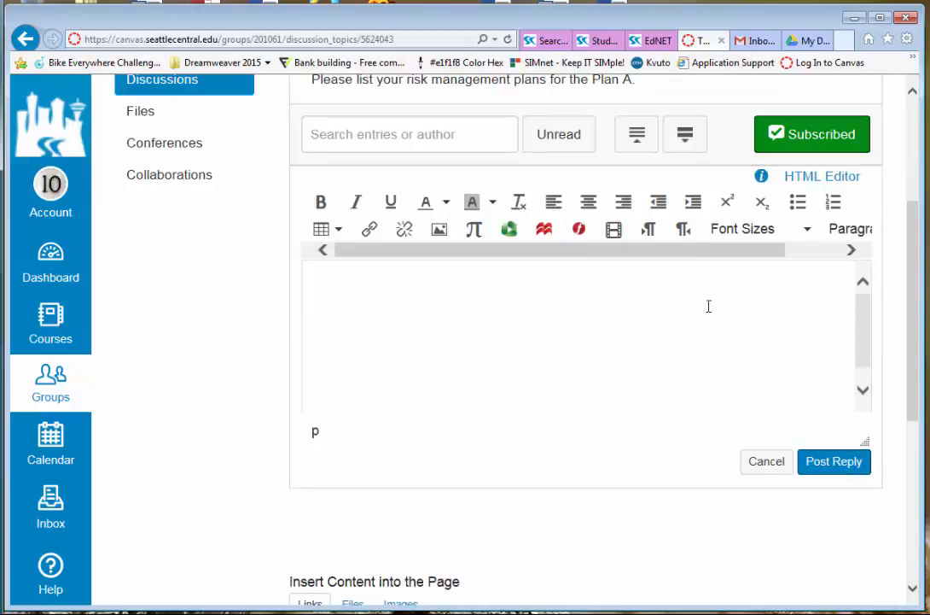
pyautogui.write('My risk manag')
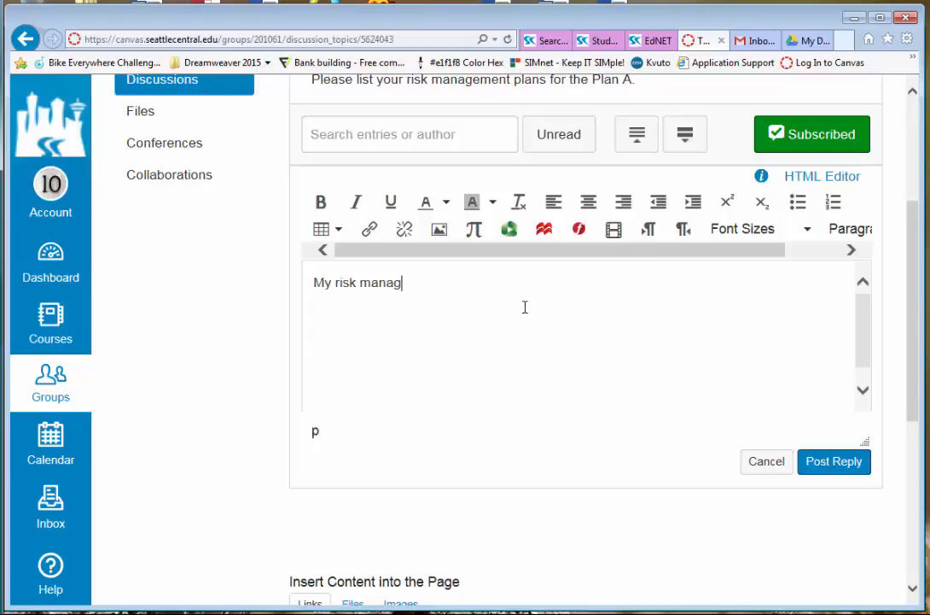
pyautogui.write('ement plan is ')
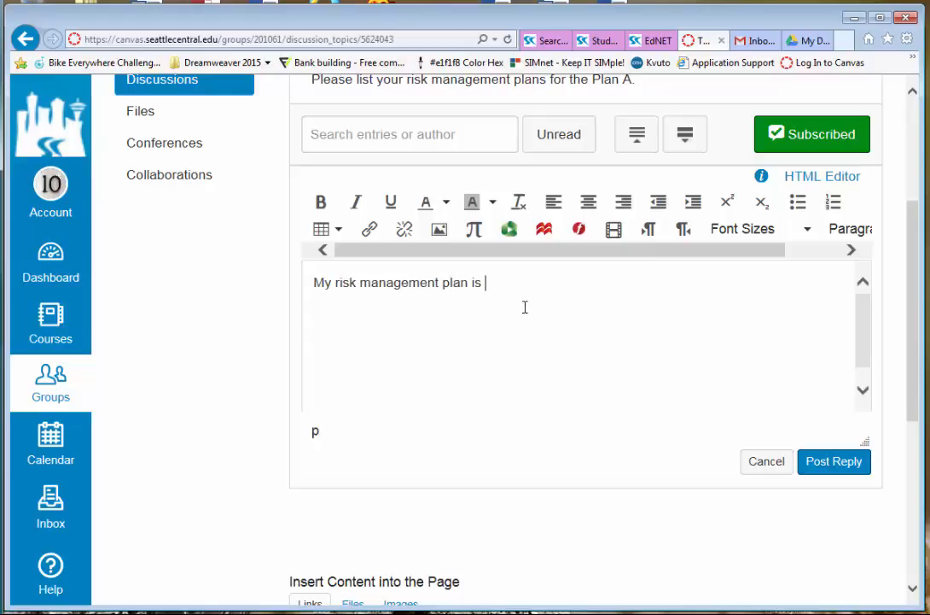
pyautogui.write('coming up with ')
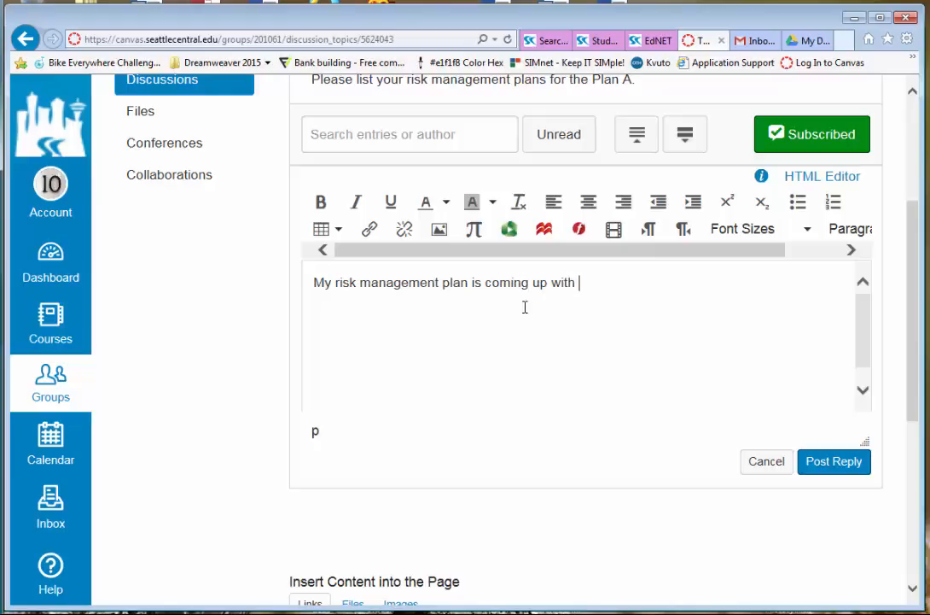
pyautogui.write('an alternative t')
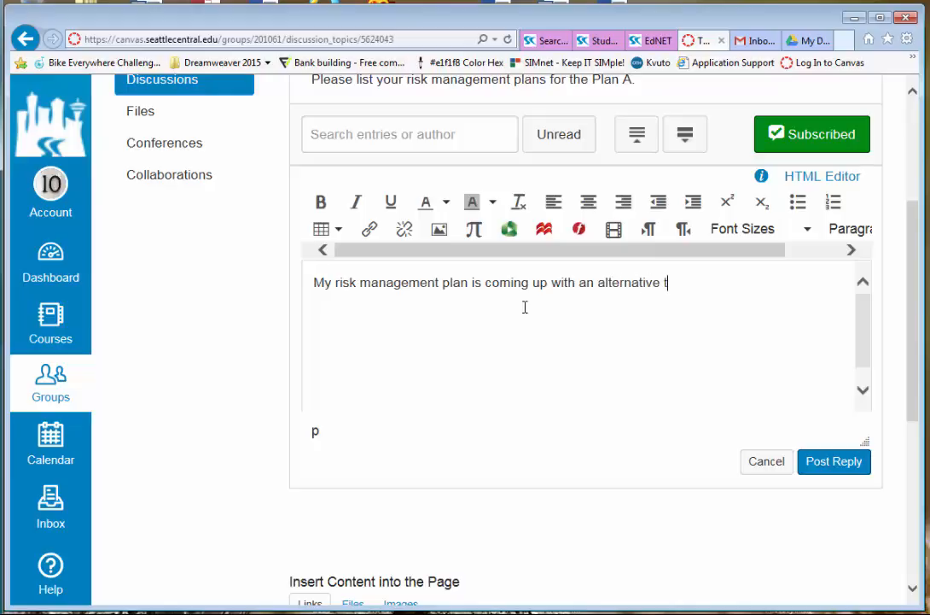
pyautogui.write('o Plan A with ')
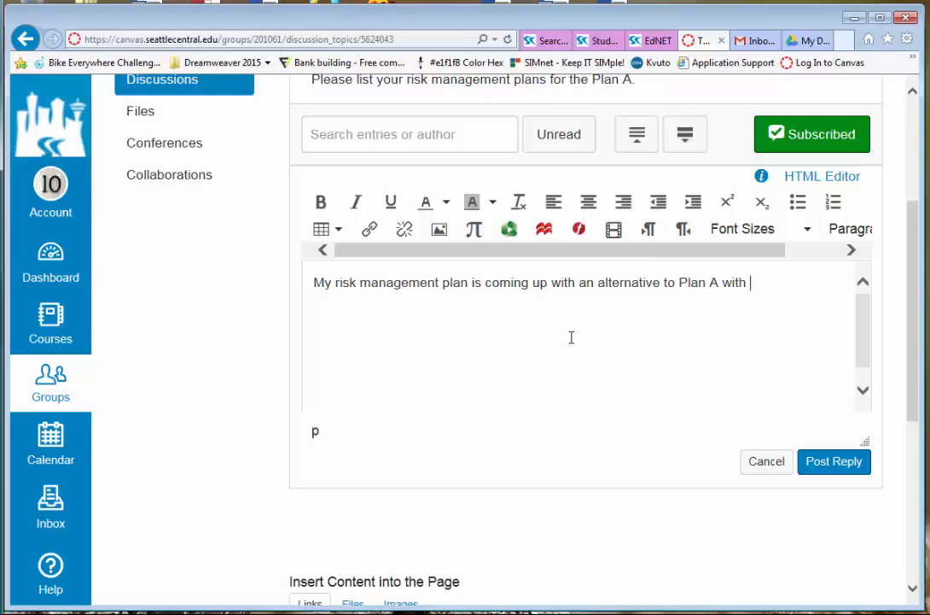
pyautogui.write('xyz...')
pyautogui.click(824, 466)
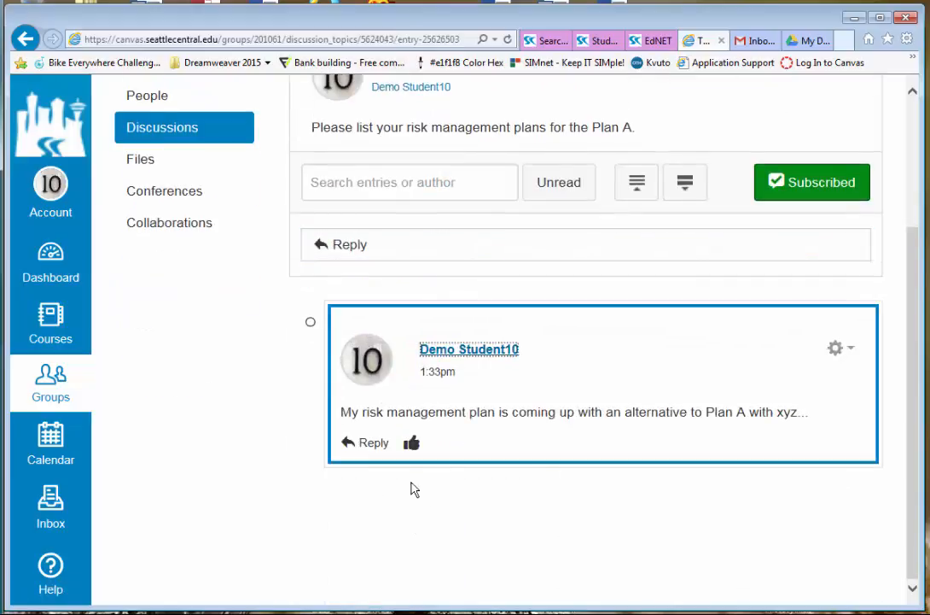
pyautogui.click(372, 443)
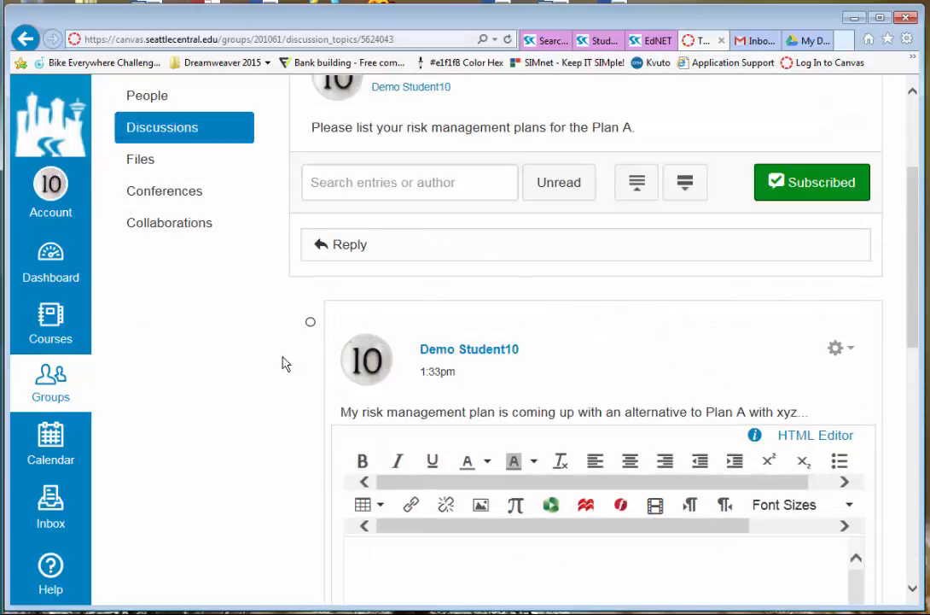
pyautogui.scroll(3, 255, 401)
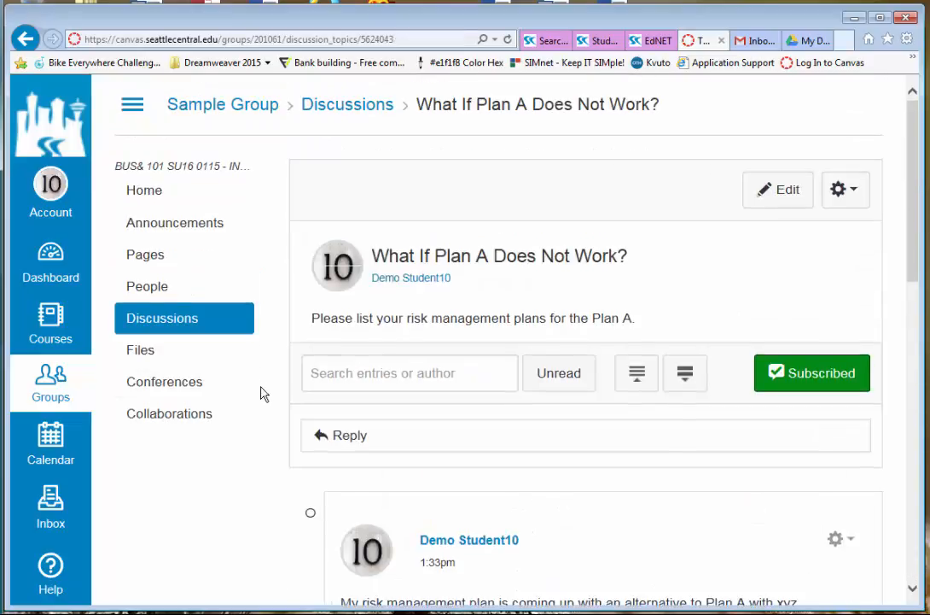
# Create a folder named "Media Files" in the group's files
pyautogui.click(143, 352)
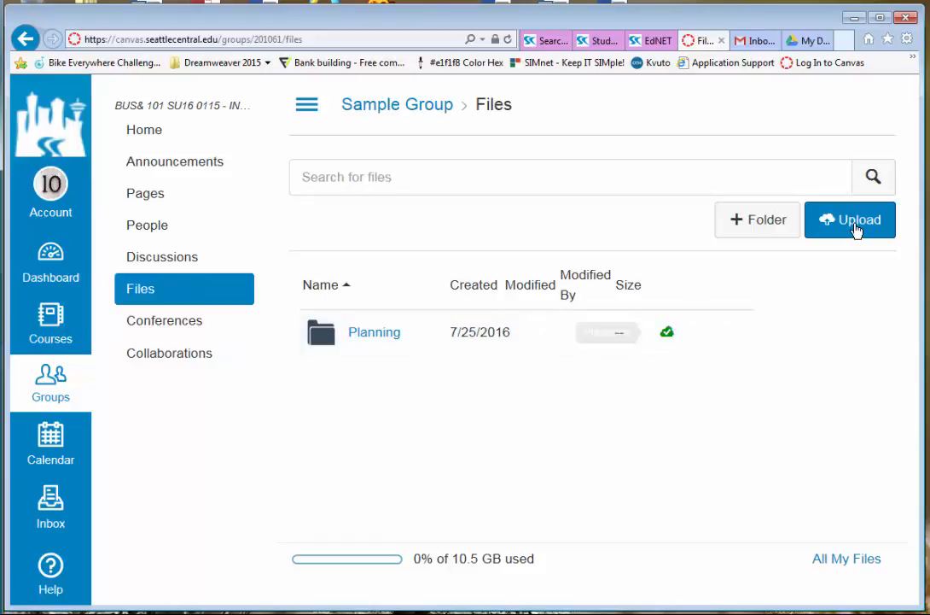
pyautogui.click(745, 222)
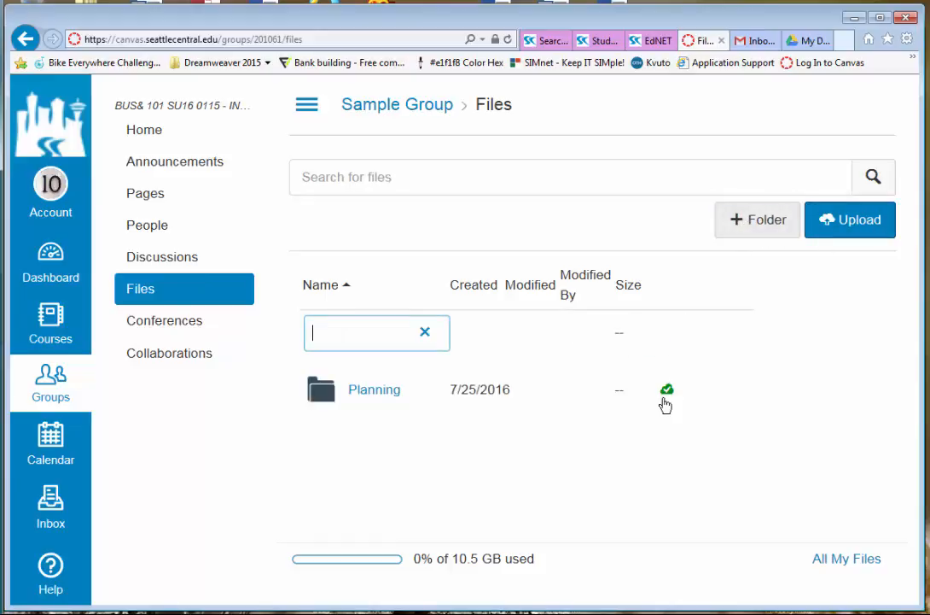
pyautogui.click(357, 331)
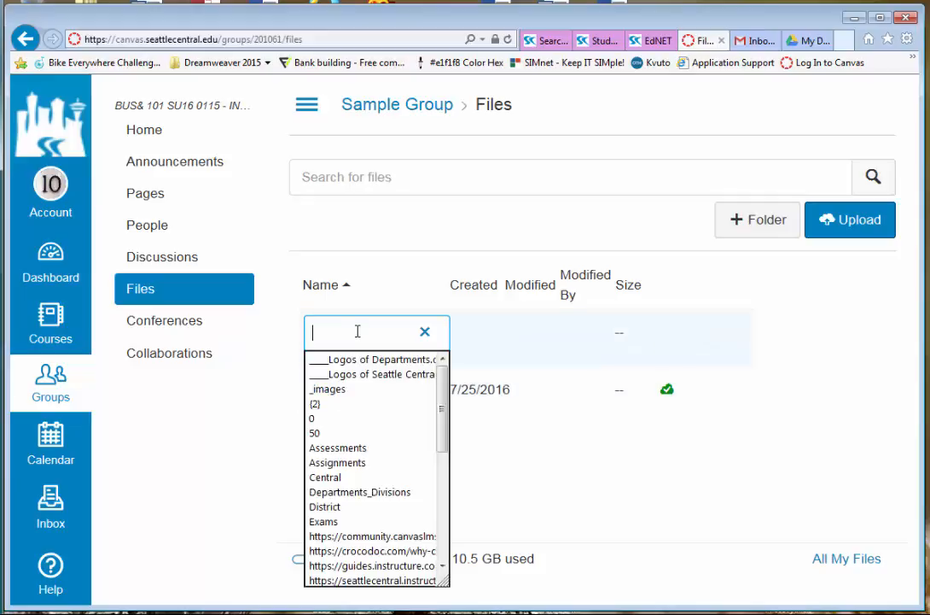
pyautogui.write('M')
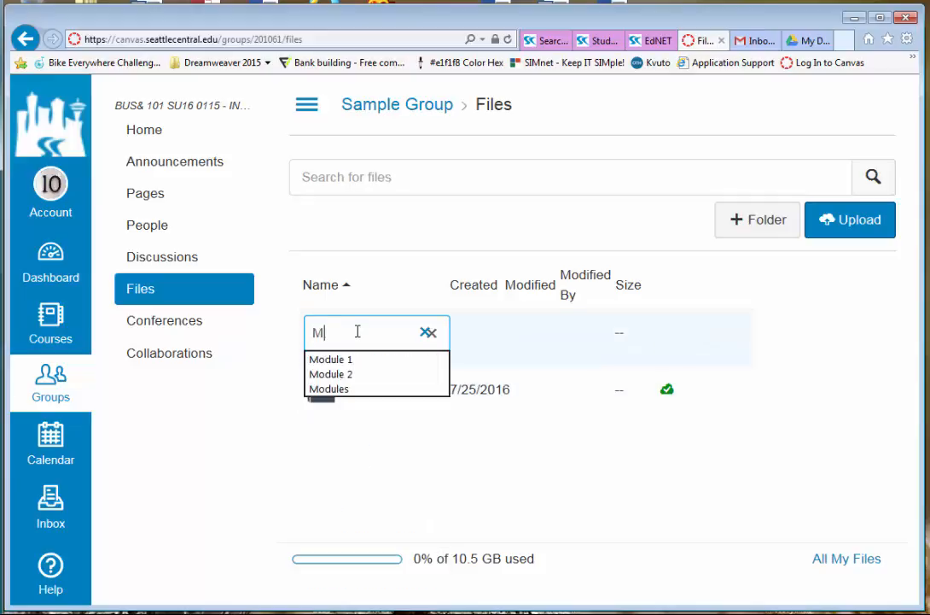
pyautogui.write('e')
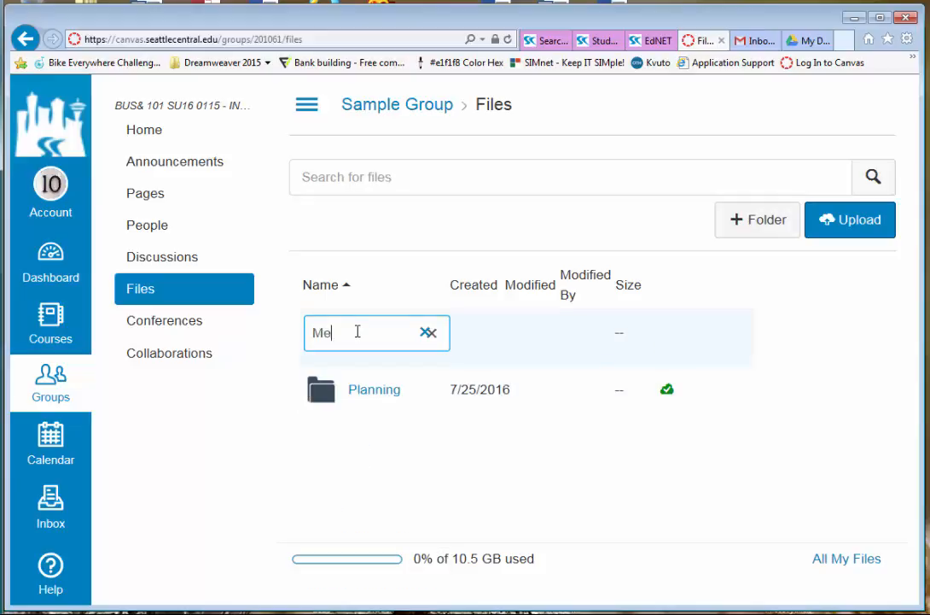
pyautogui.write('dia Files')
pyautogui.press('Return')
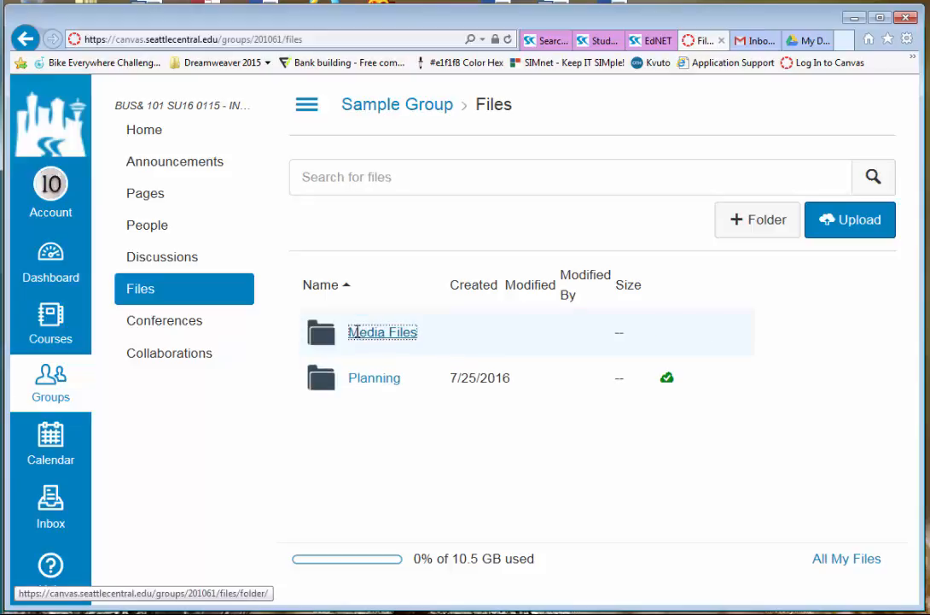
# Open the Media Files folder and upload collaborate.png to it from the local Images folder
pyautogui.click(395, 335)
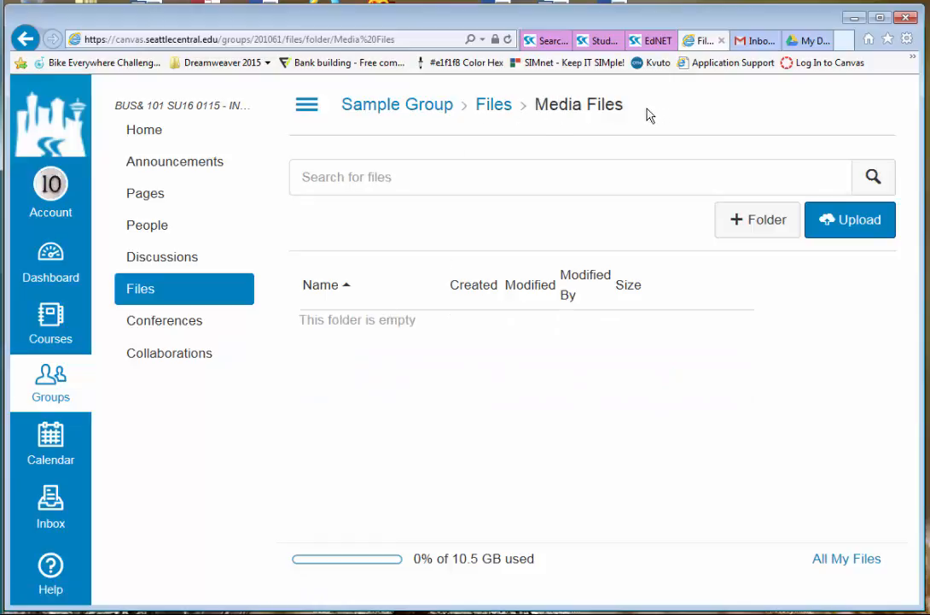
pyautogui.moveTo(647, 115); pyautogui.dragTo(361, 111)
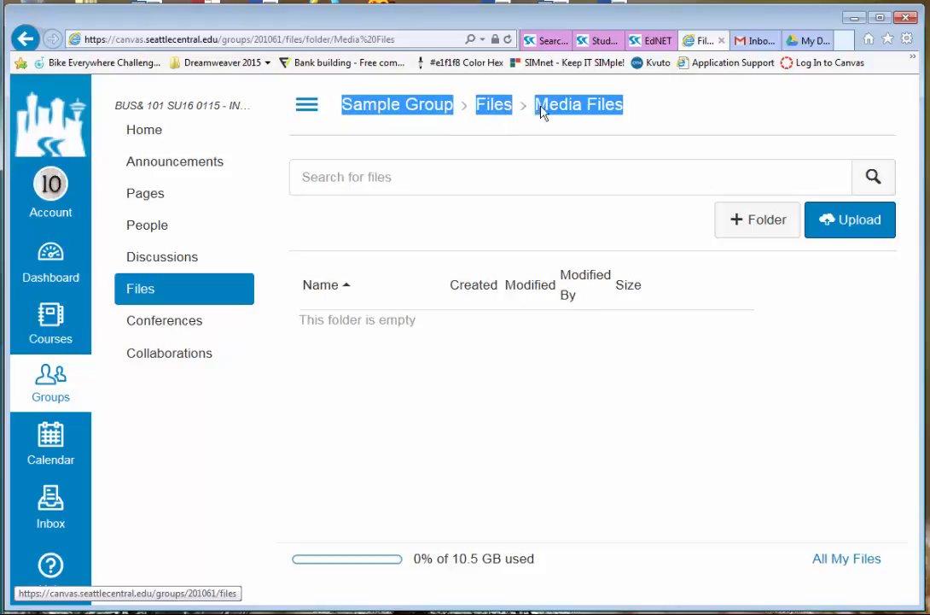
pyautogui.click(401, 325)
pyautogui.click(861, 230)
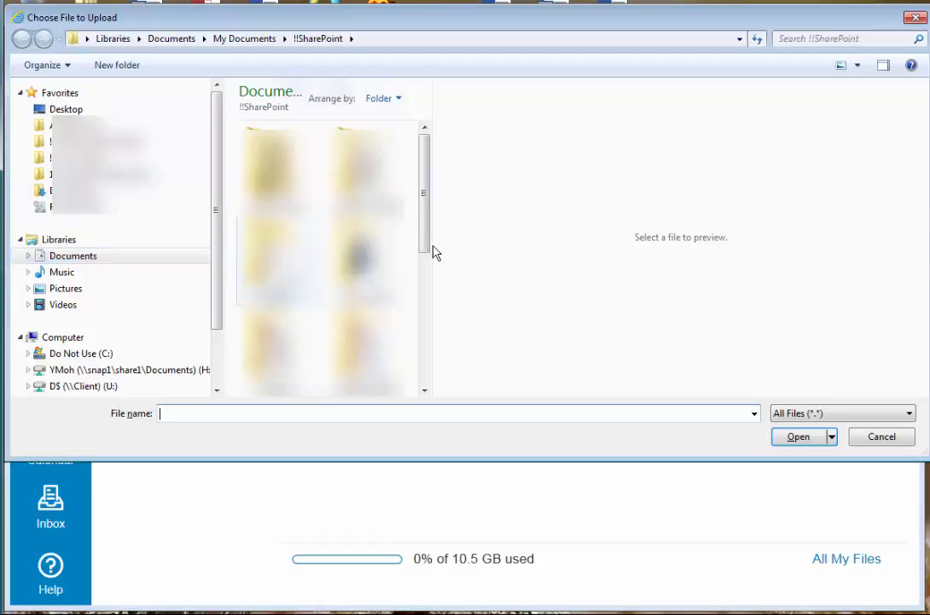
pyautogui.doubleClick(268, 252)
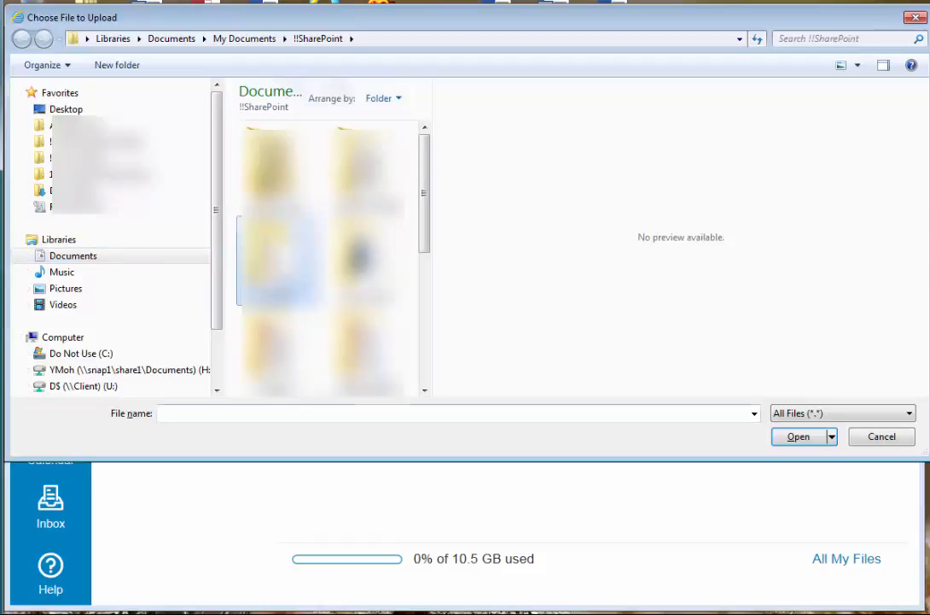
pyautogui.click(367, 162)
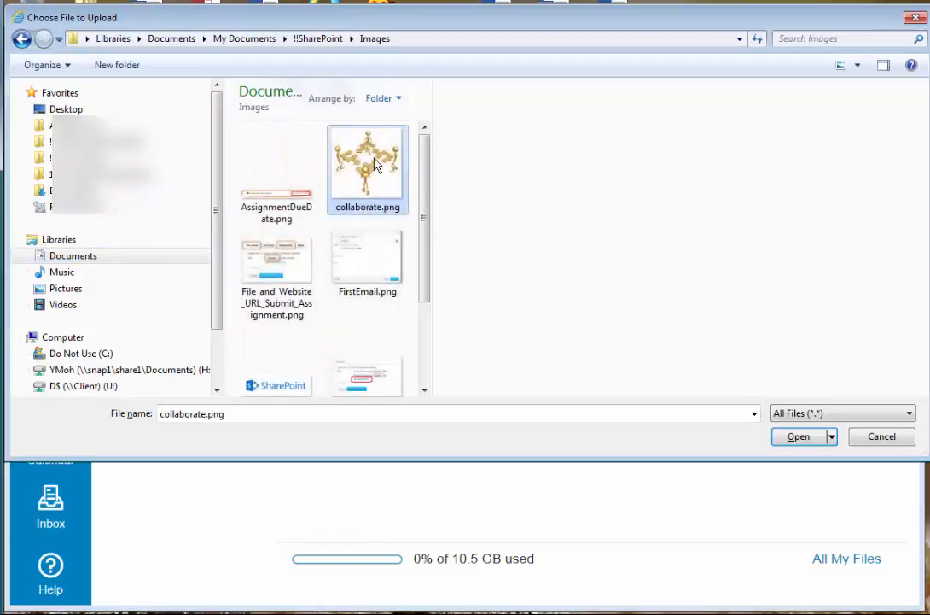
pyautogui.click(800, 437)
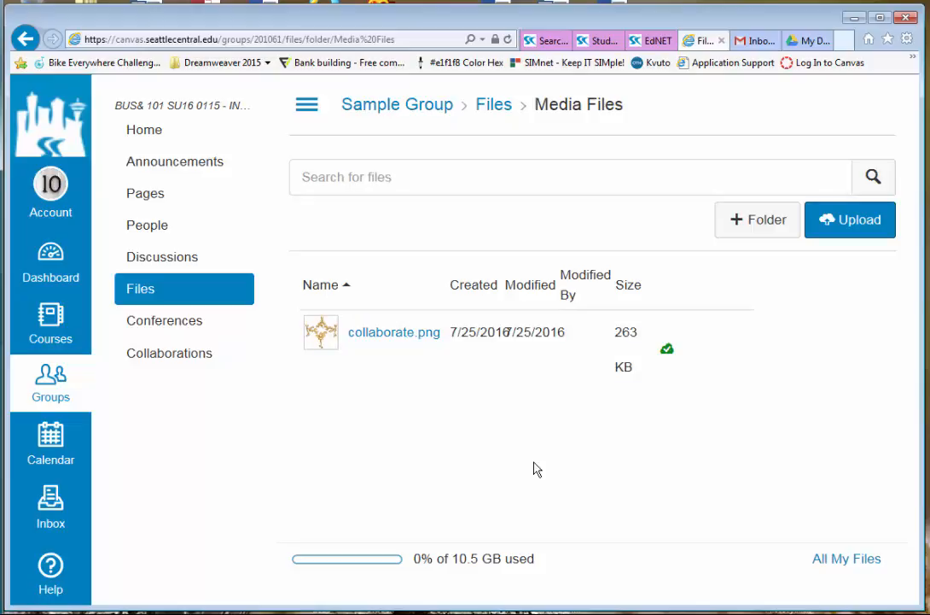
# Delete the existing Sample Group Conference from the group's conferences
pyautogui.click(163, 326)
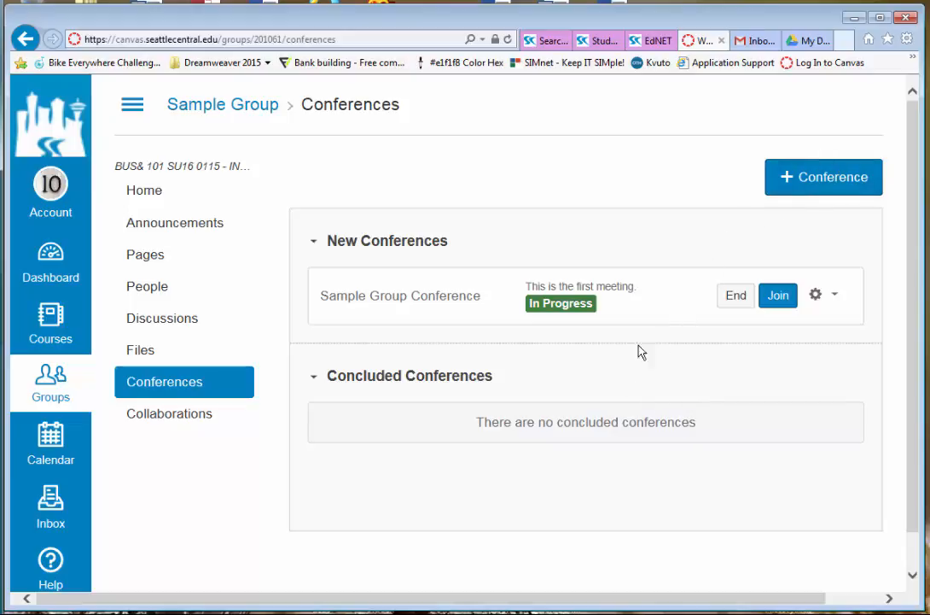
pyautogui.click(820, 297)
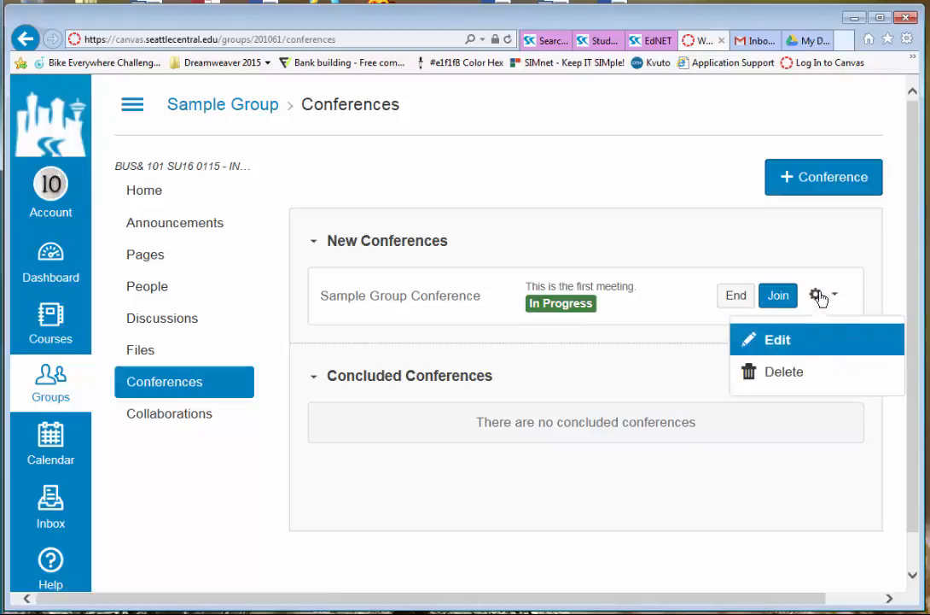
pyautogui.click(790, 373)
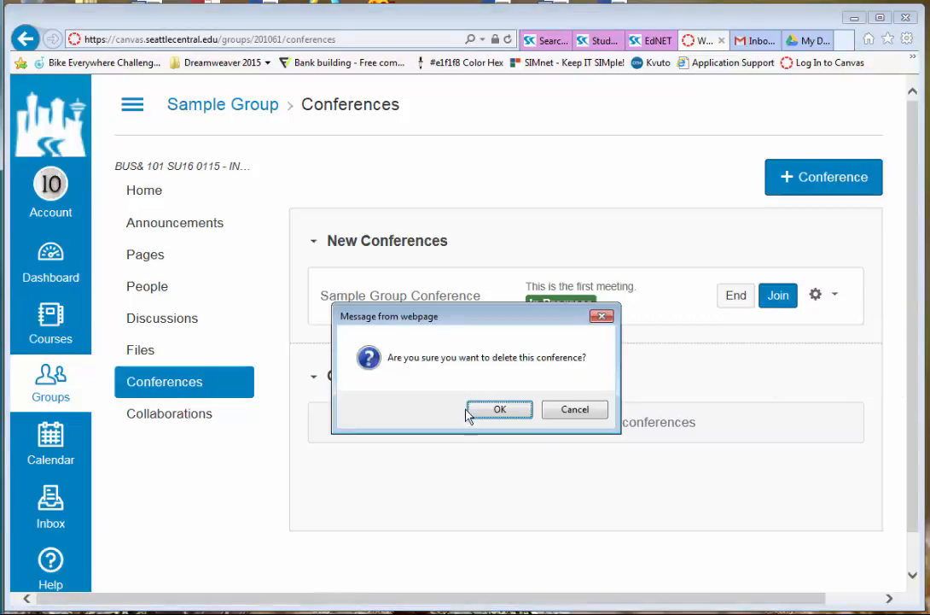
pyautogui.click(490, 409)
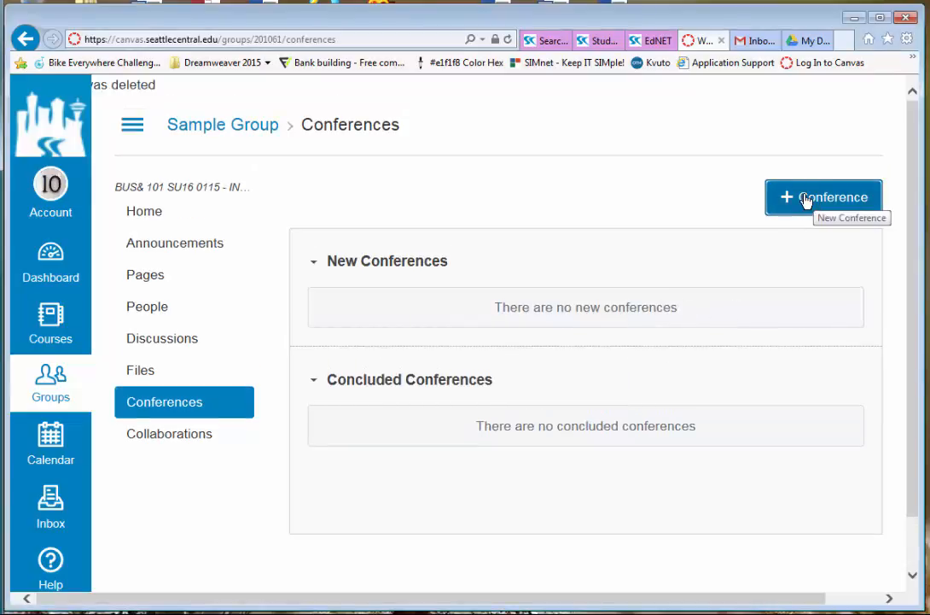
# Set up a new BigBlueButton group conference with a duration of 30 minutes and recording enabled
pyautogui.click(806, 205)
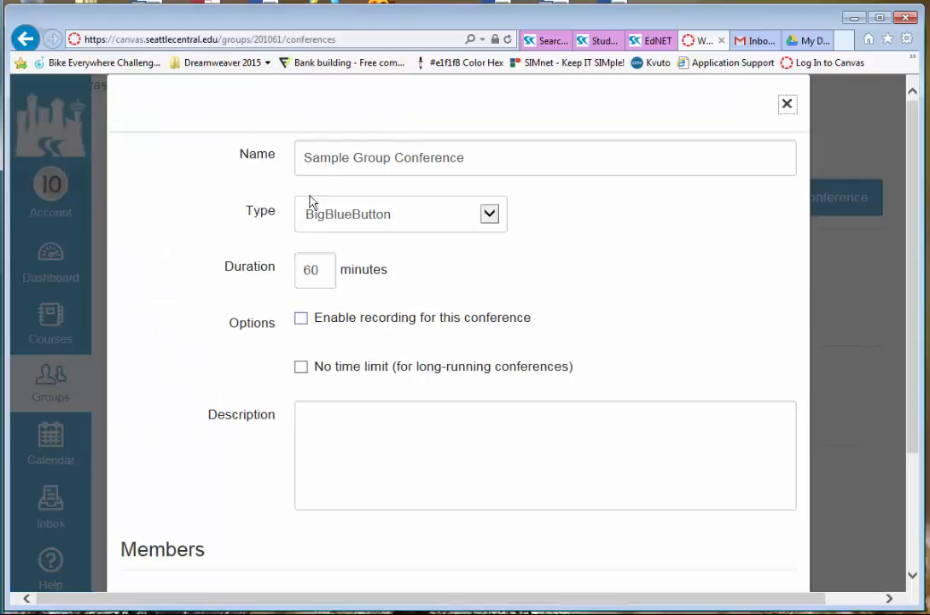
pyautogui.click(489, 156)
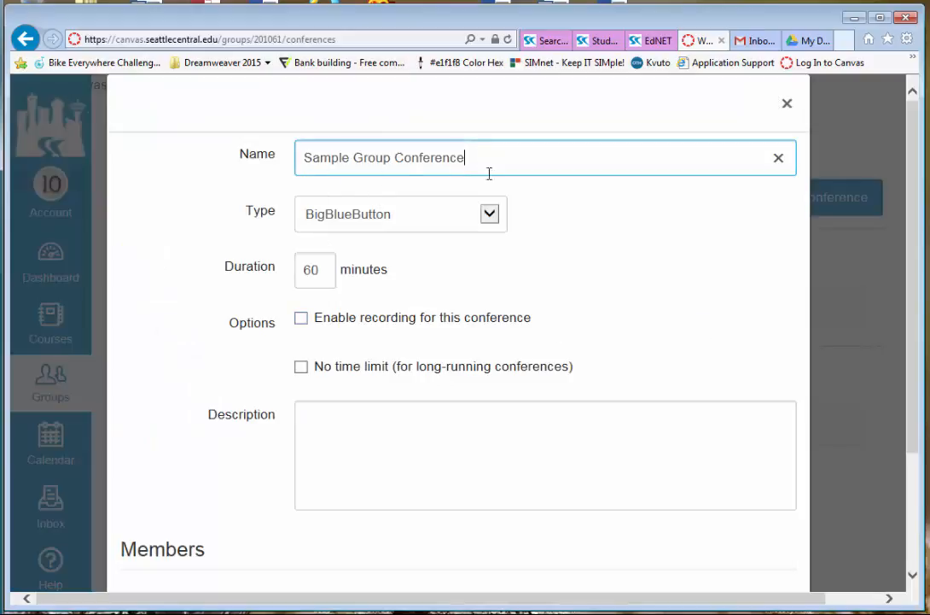
pyautogui.moveTo(502, 159); pyautogui.dragTo(269, 156)
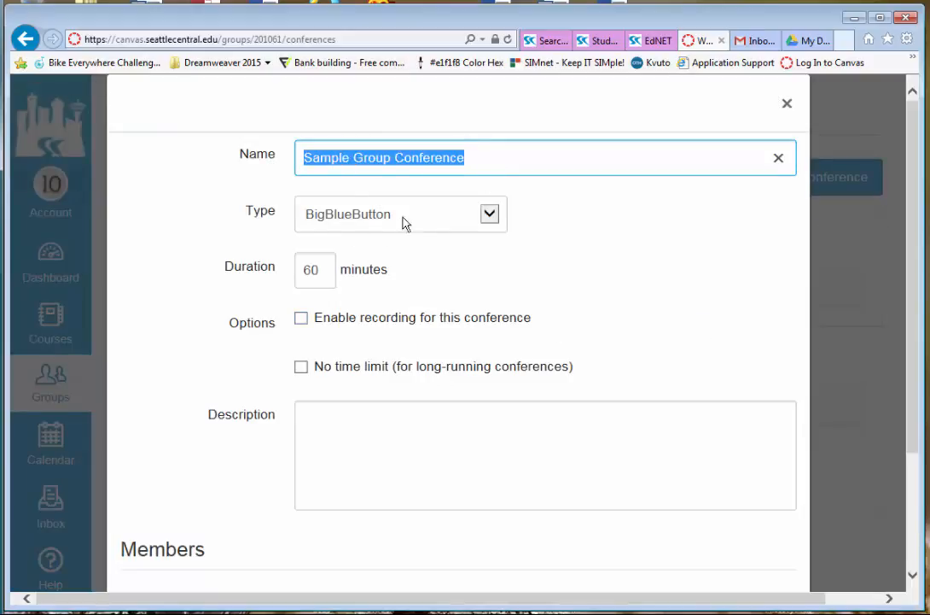
pyautogui.click(492, 219)
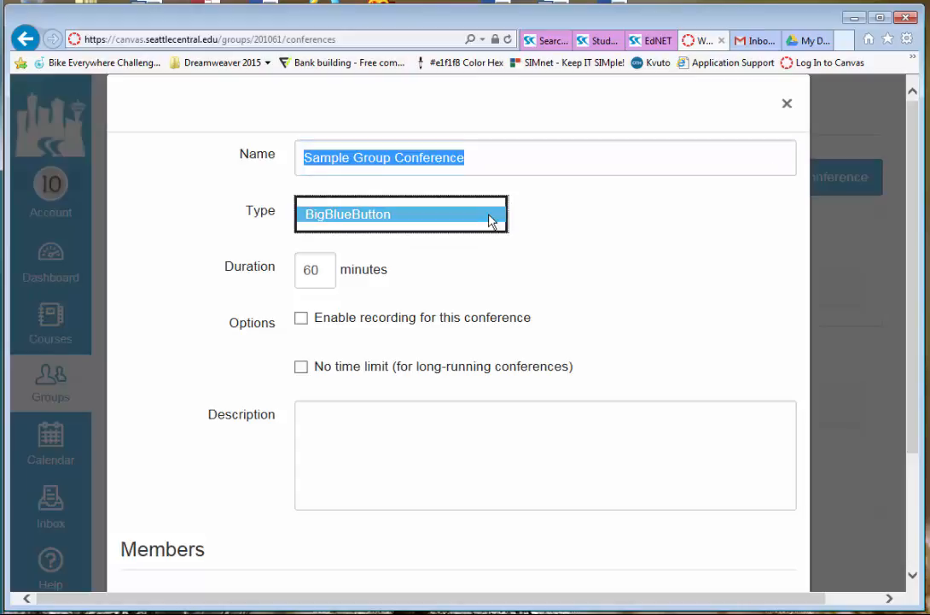
pyautogui.click(581, 234)
pyautogui.doubleClick(306, 269)
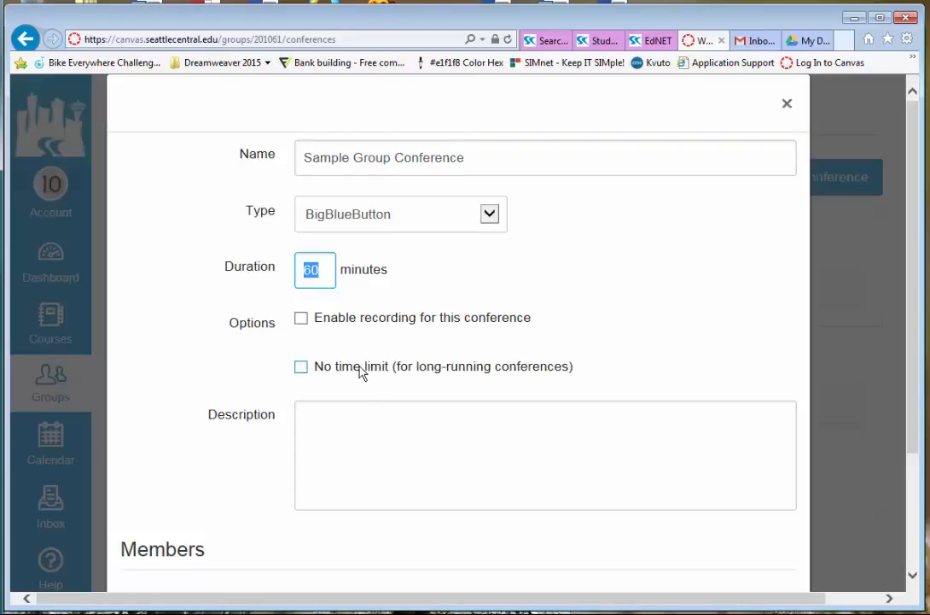
pyautogui.write('30')
pyautogui.click(333, 415)
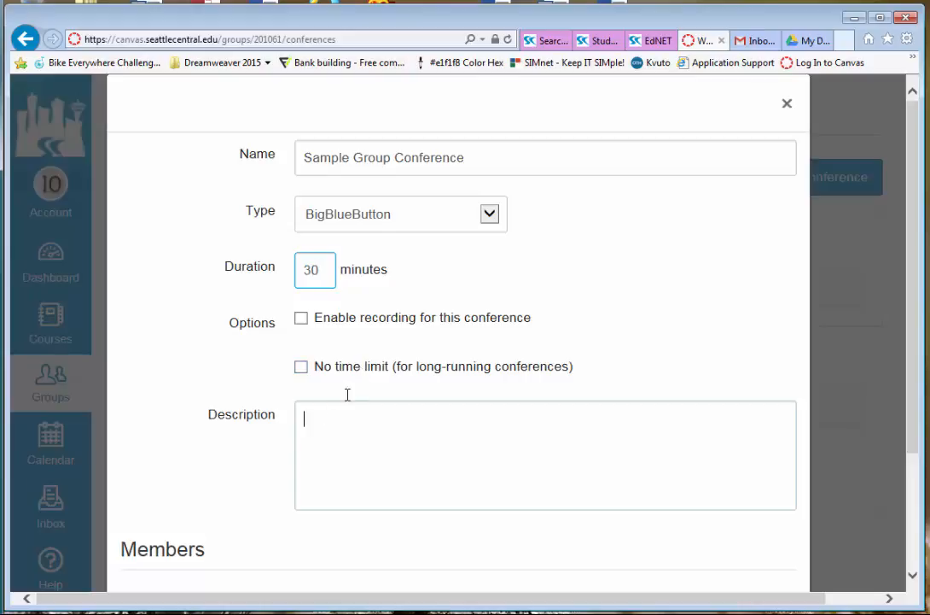
pyautogui.click(305, 322)
# Describe the conference as "Let's talk about risk management." and save it with all group members invited
pyautogui.click(385, 458)
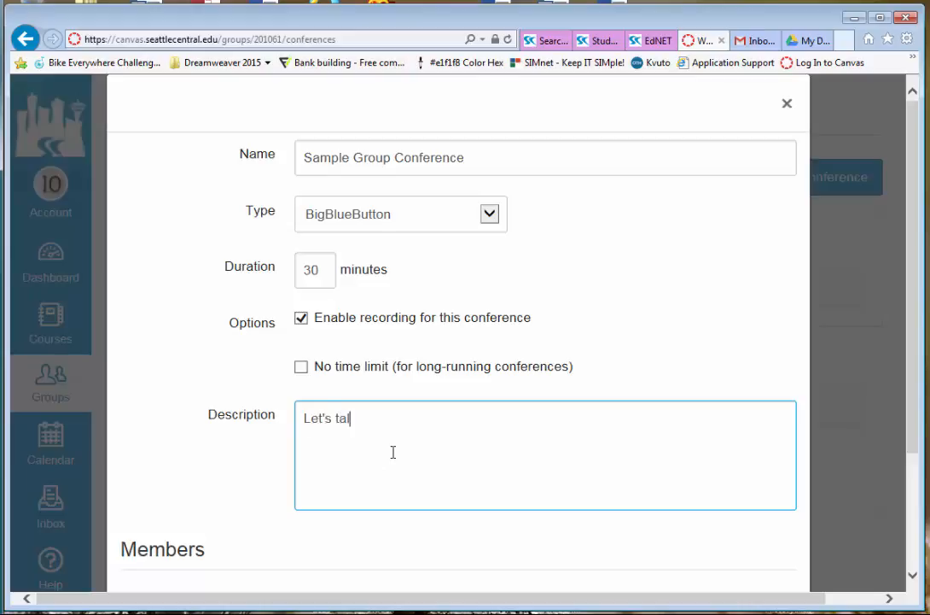
pyautogui.write("Let's talk about")
pyautogui.write(' e')
pyautogui.press('BackSpace')
pyautogui.write('risk management.')
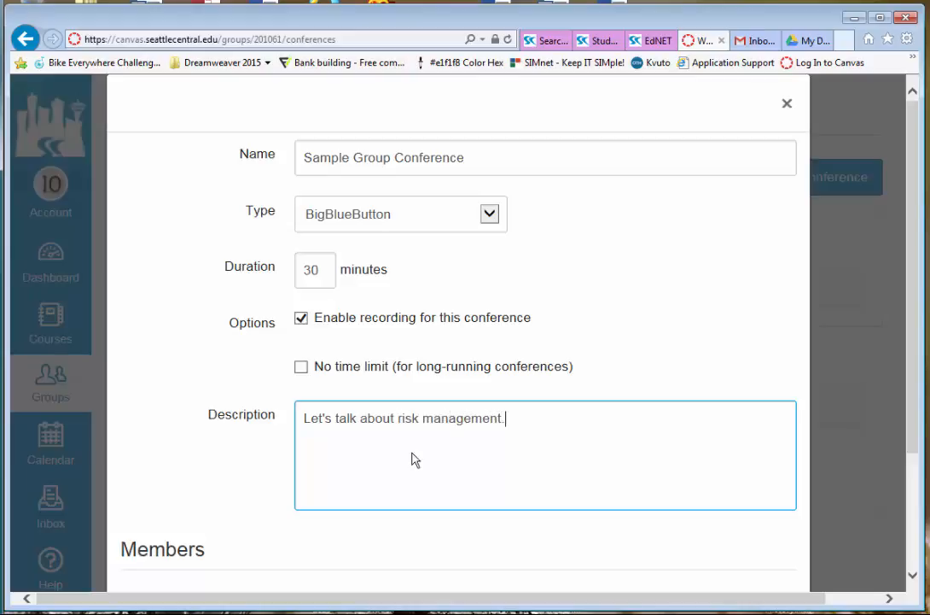
pyautogui.scroll(-2, 413, 460)
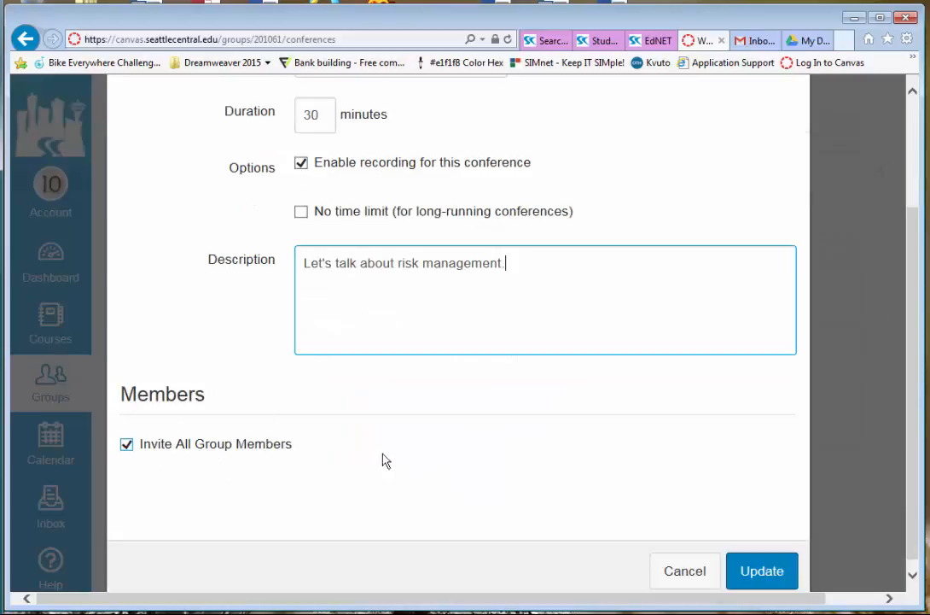
pyautogui.click(754, 568)
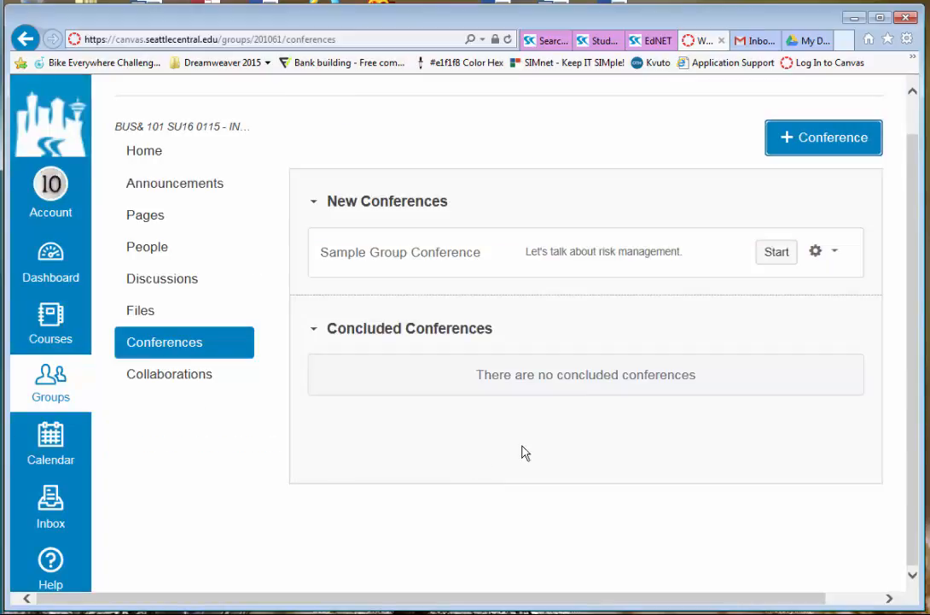
# Start the Sample Group Conference and join its audio by microphone, allowing microphone access and completing the audio test
pyautogui.click(779, 252)
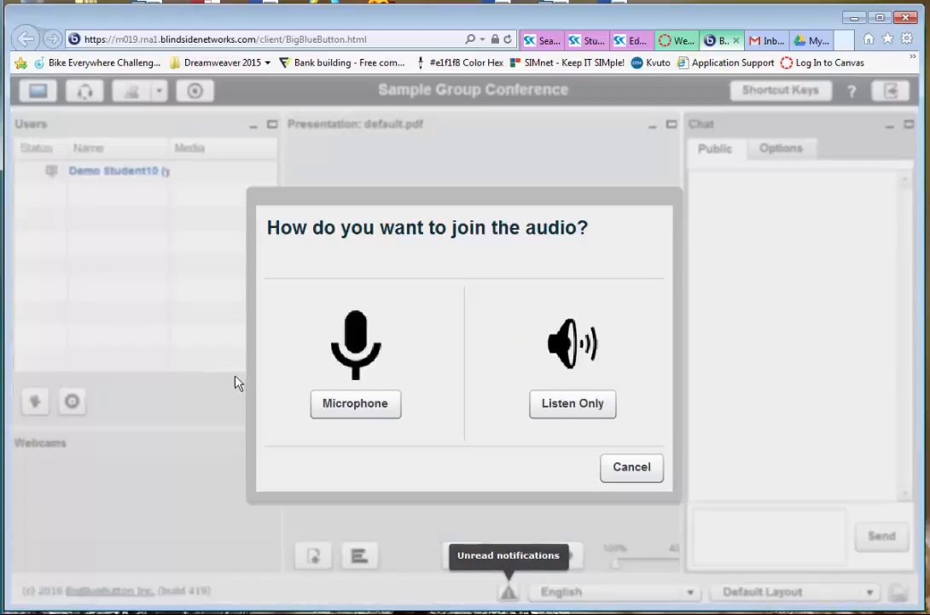
pyautogui.click(353, 411)
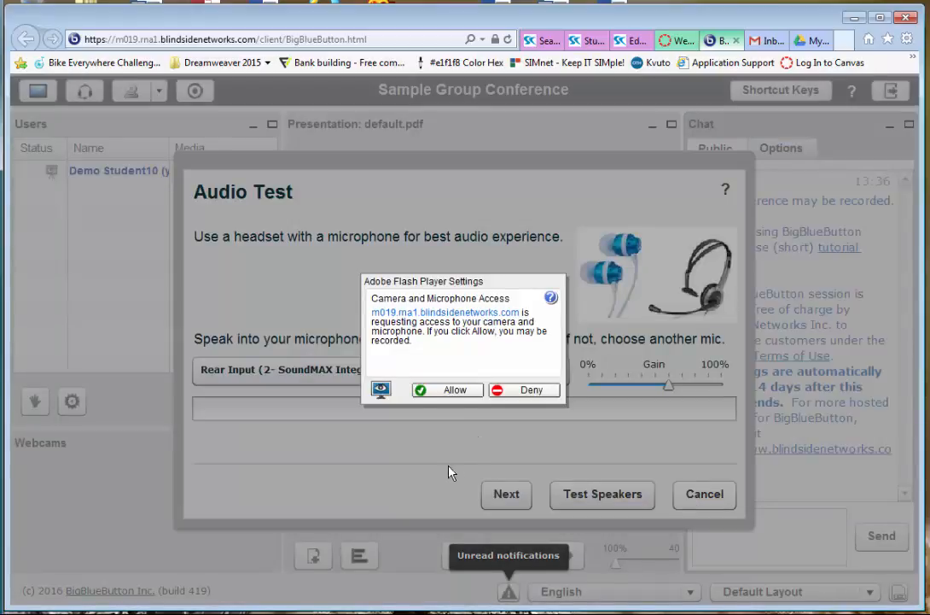
pyautogui.click(449, 390)
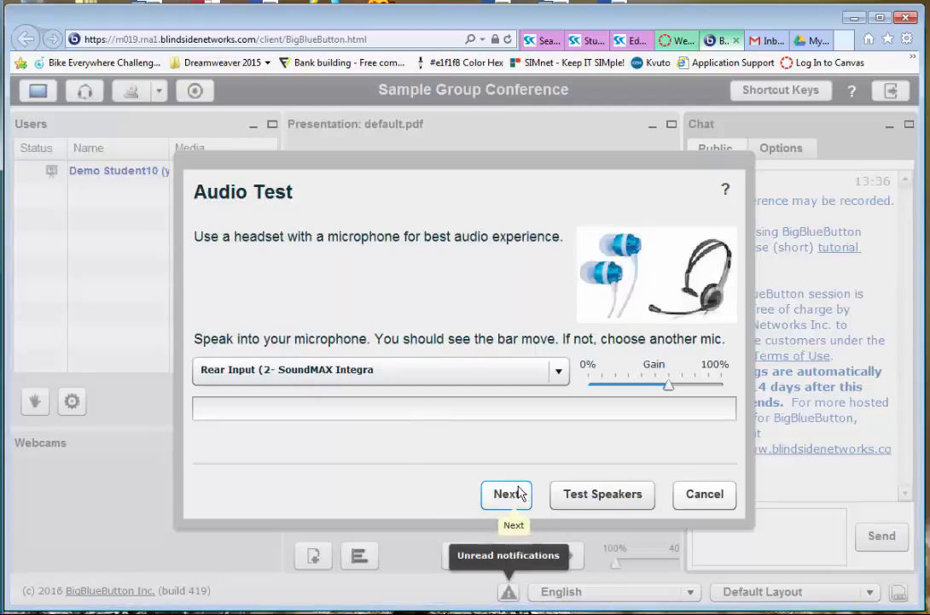
pyautogui.click(600, 494)
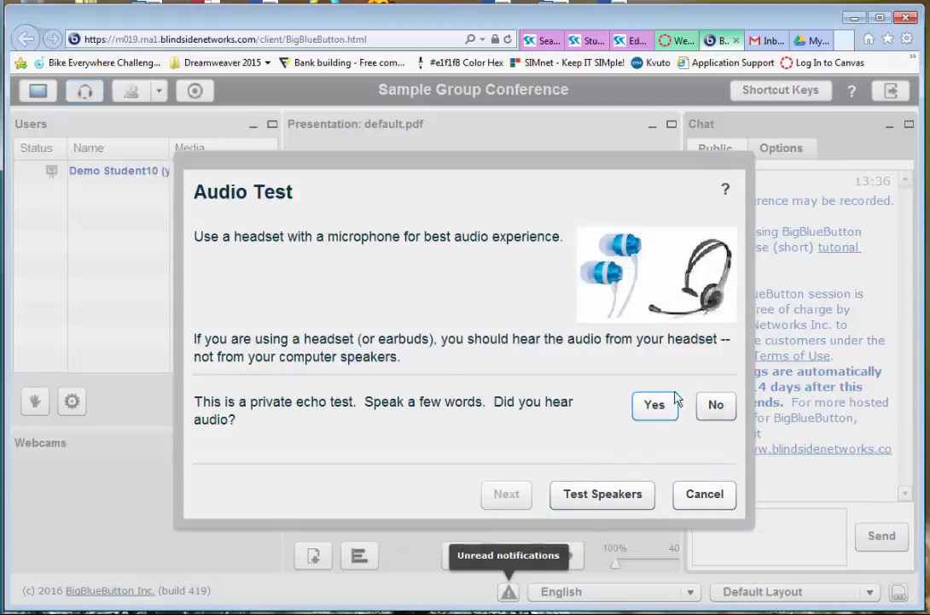
pyautogui.click(651, 407)
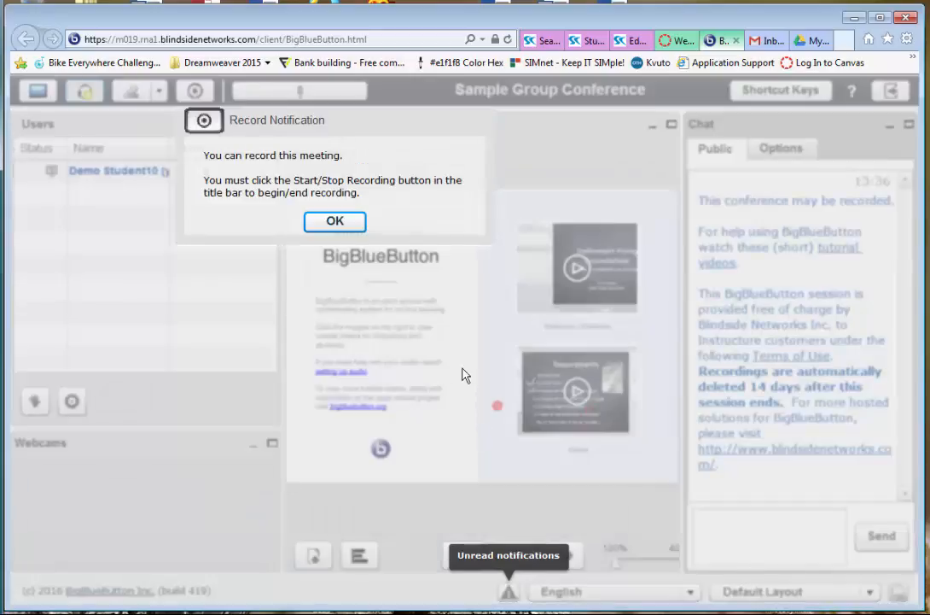
pyautogui.click(336, 221)
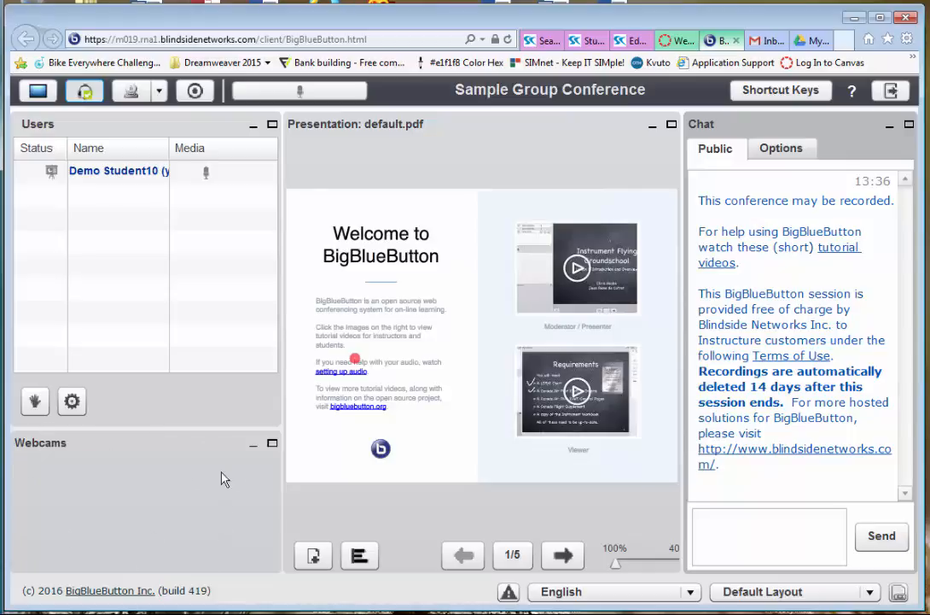
# Advance the presentation to the blank whiteboard slide and draw a freehand angled line on it with the pencil
pyautogui.moveTo(415, 215)
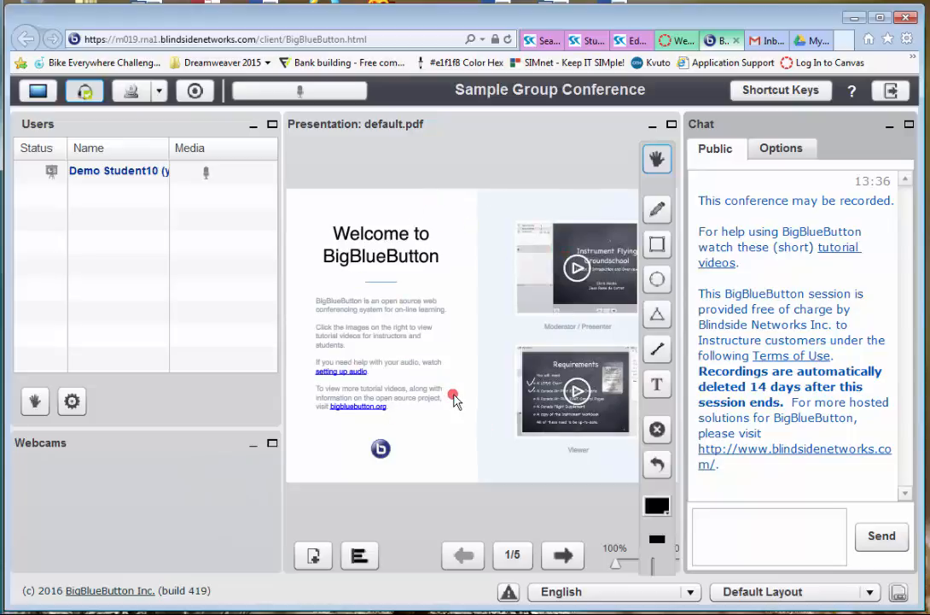
pyautogui.click(564, 555)
pyautogui.click(657, 209)
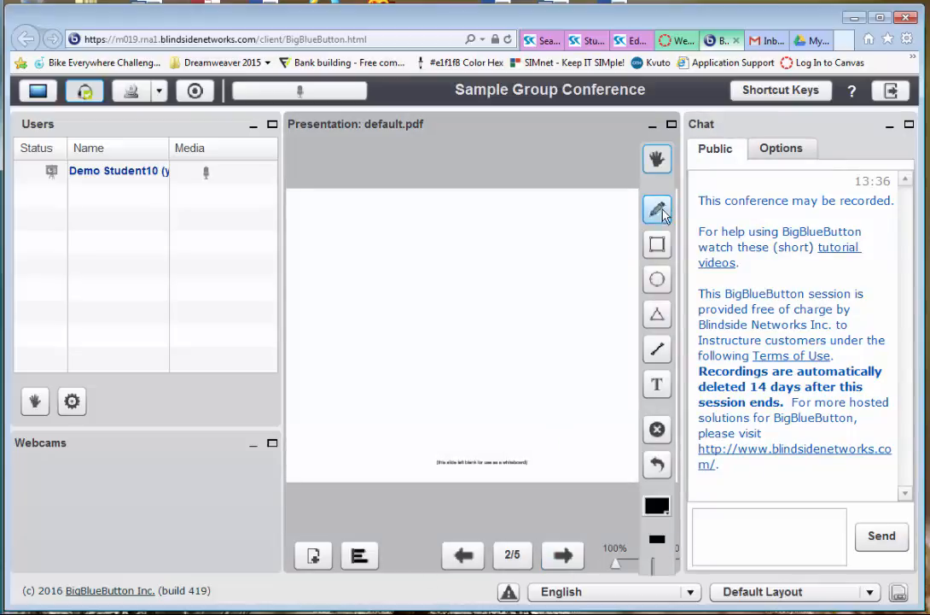
pyautogui.moveTo(350, 297); pyautogui.dragTo(467, 314)
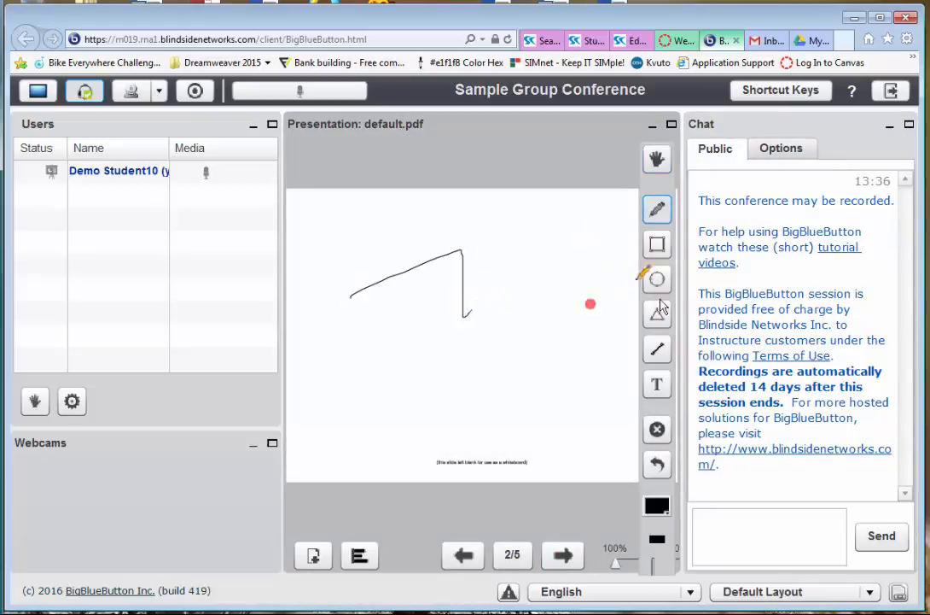
# Add the text "My ideas are:" to the whiteboard below the drawn line
pyautogui.click(658, 384)
pyautogui.moveTo(401, 371); pyautogui.dragTo(555, 403)
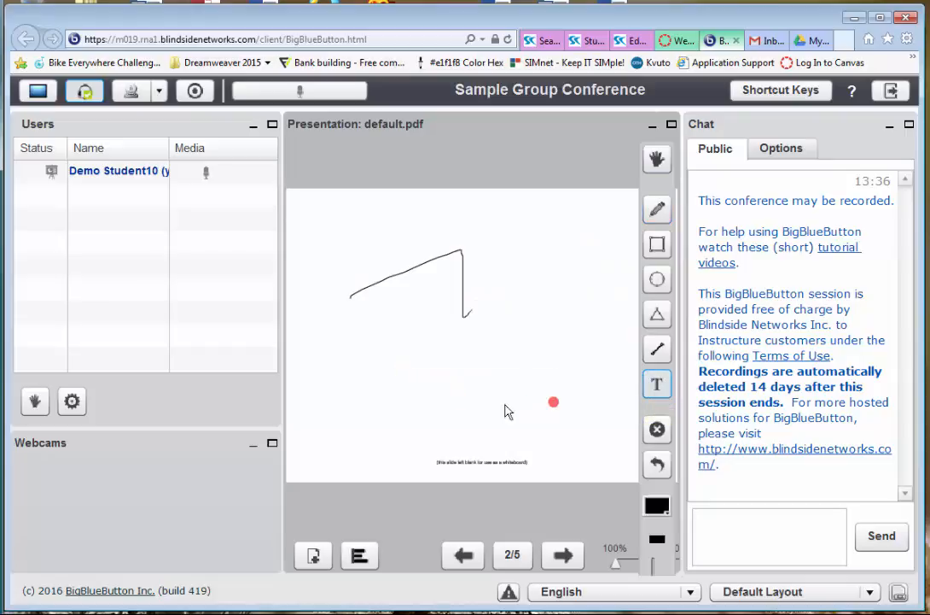
pyautogui.click(480, 387)
pyautogui.moveTo(393, 356); pyautogui.dragTo(554, 387)
pyautogui.write('My idae')
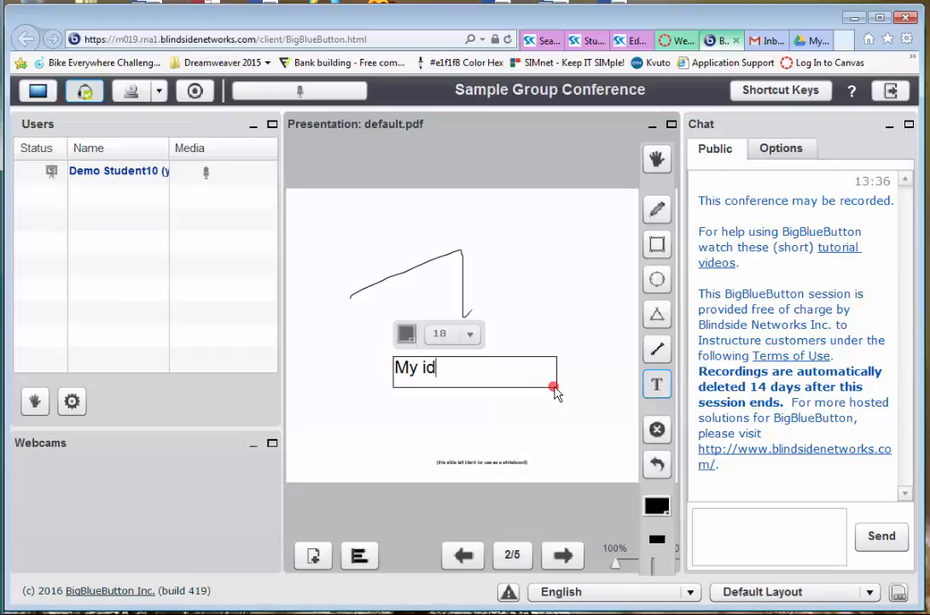
pyautogui.press('BackSpace')
pyautogui.press('BackSpace')
pyautogui.write('eas are:')
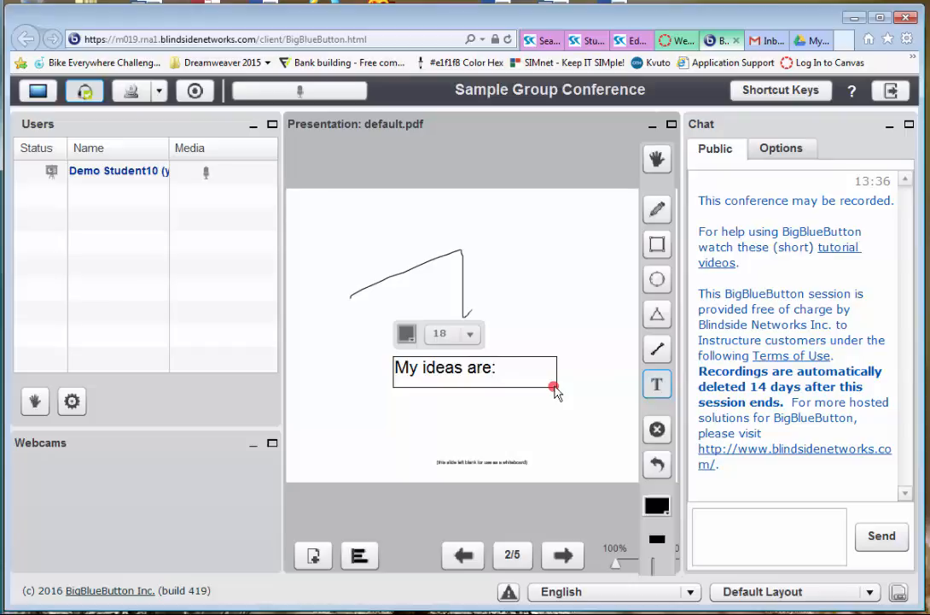
pyautogui.click(571, 425)
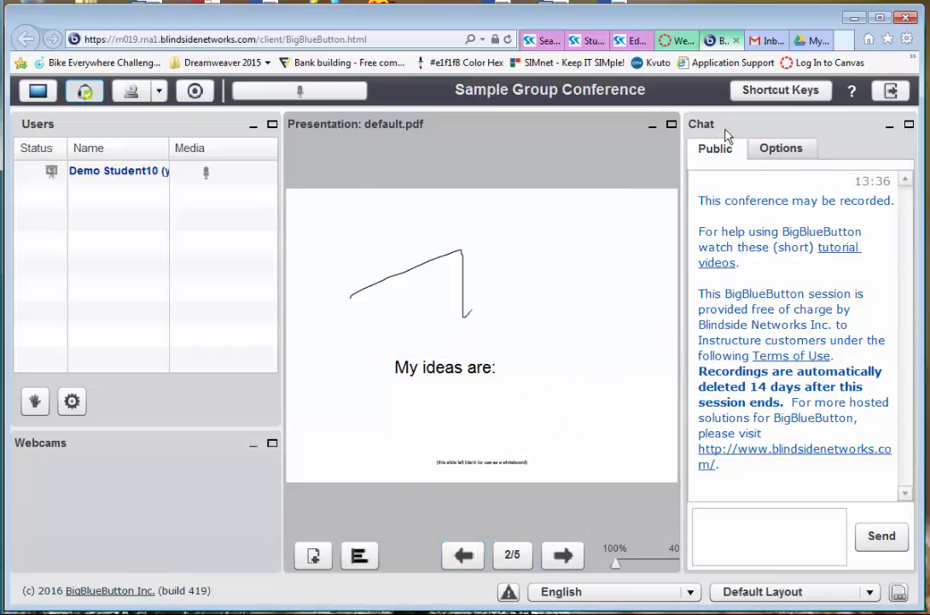
# Send the message "Hi" in the public chat and find it in the chat history
pyautogui.click(750, 534)
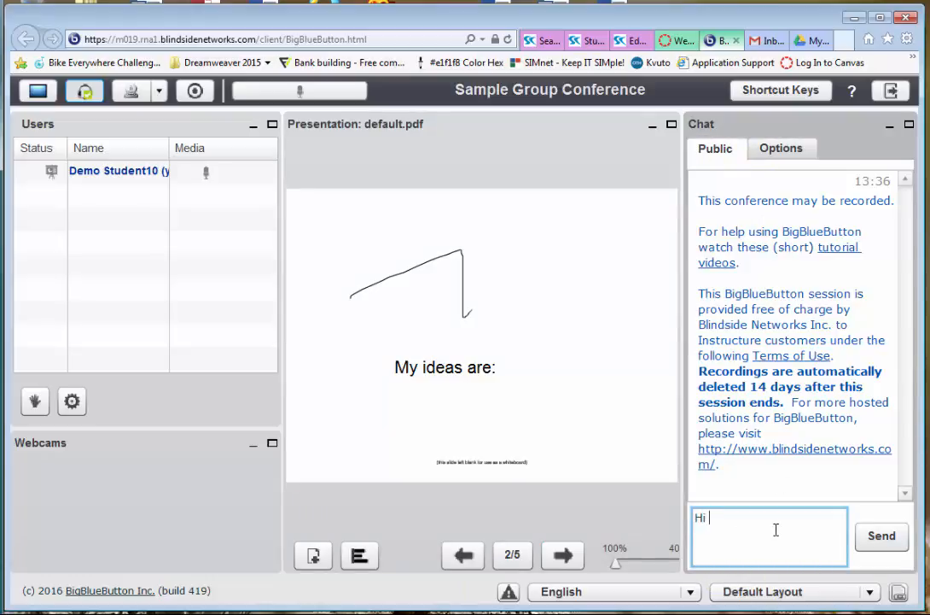
pyautogui.press('Return')
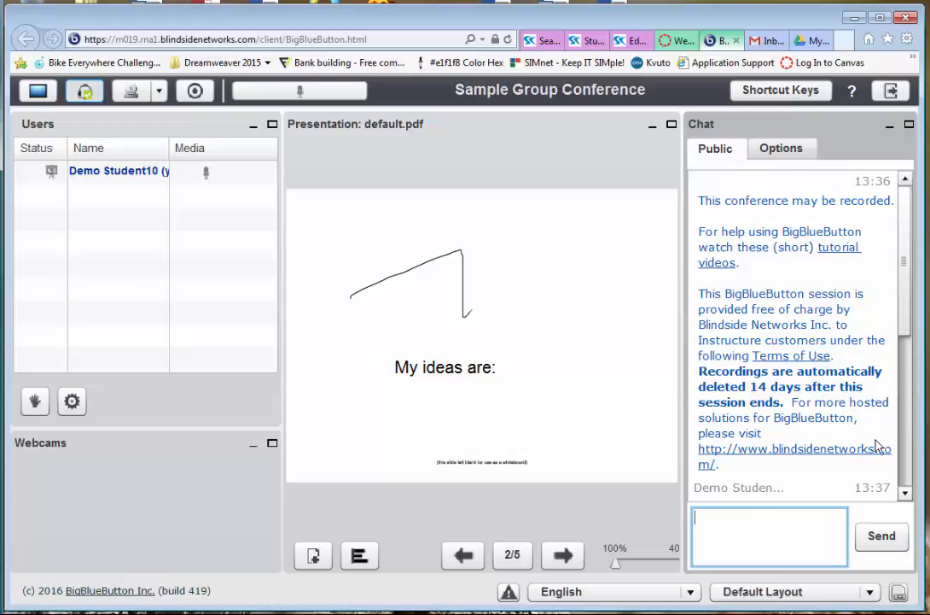
pyautogui.scroll(-5, 816, 418)
pyautogui.click(700, 201)
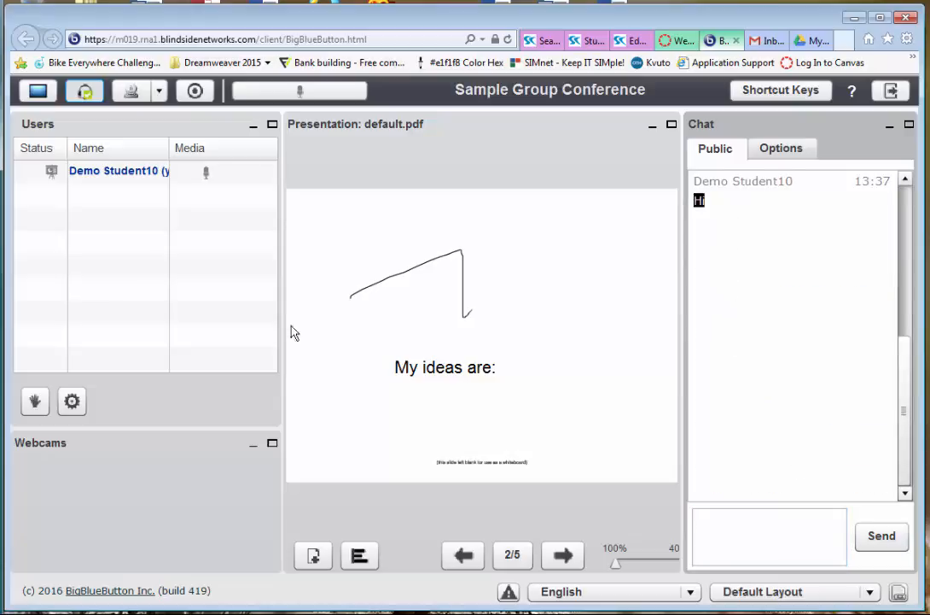
# Switch to the other student's Firefox window and look through the BUS& 101 course modules down to Week 5
pyautogui.moveTo(432, 375)
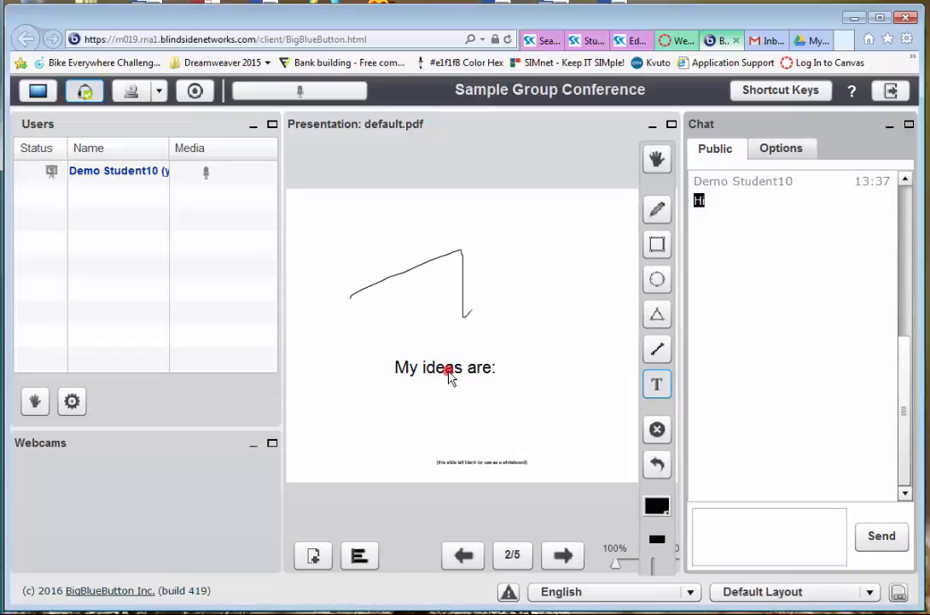
pyautogui.moveTo(77, 614)
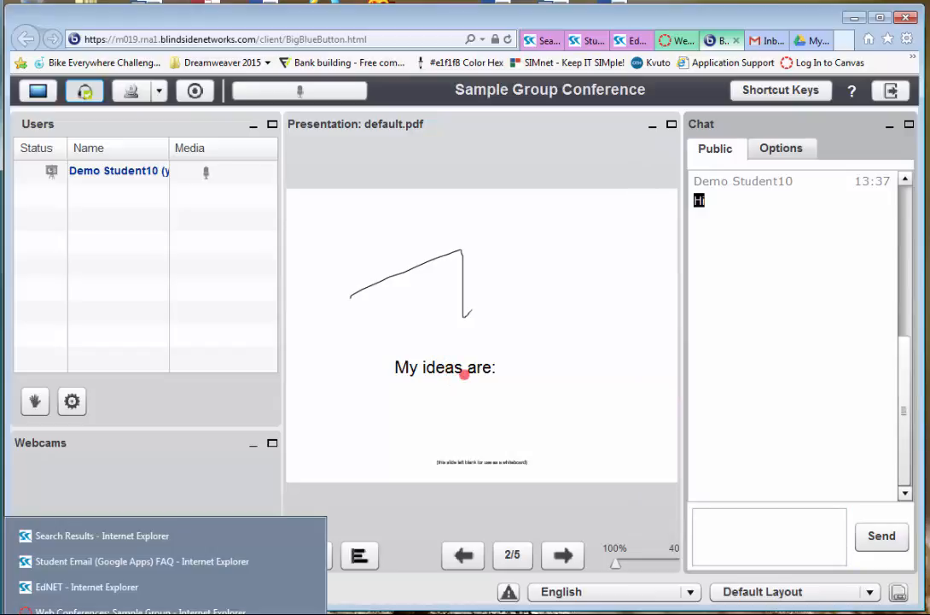
pyautogui.moveTo(390, 407)
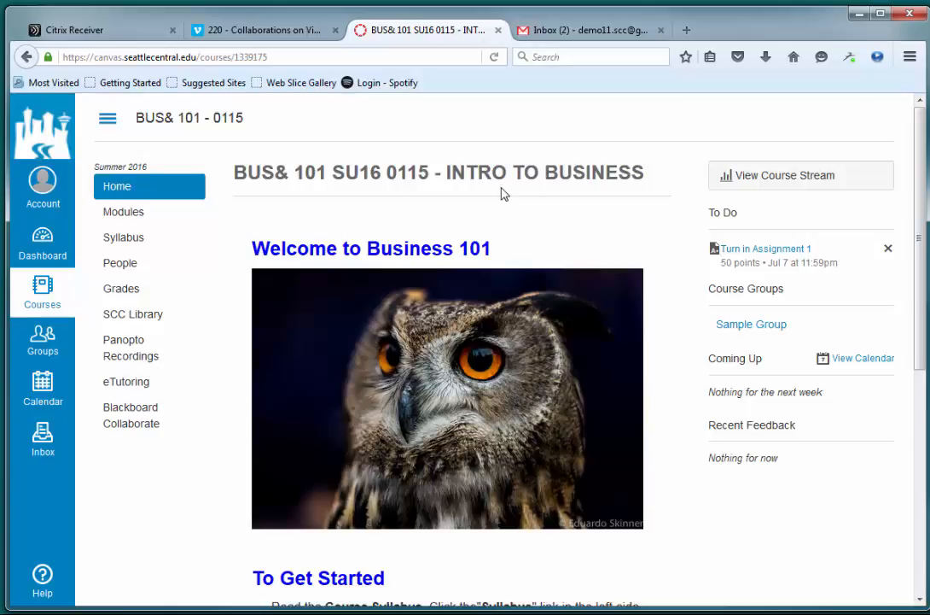
pyautogui.click(127, 219)
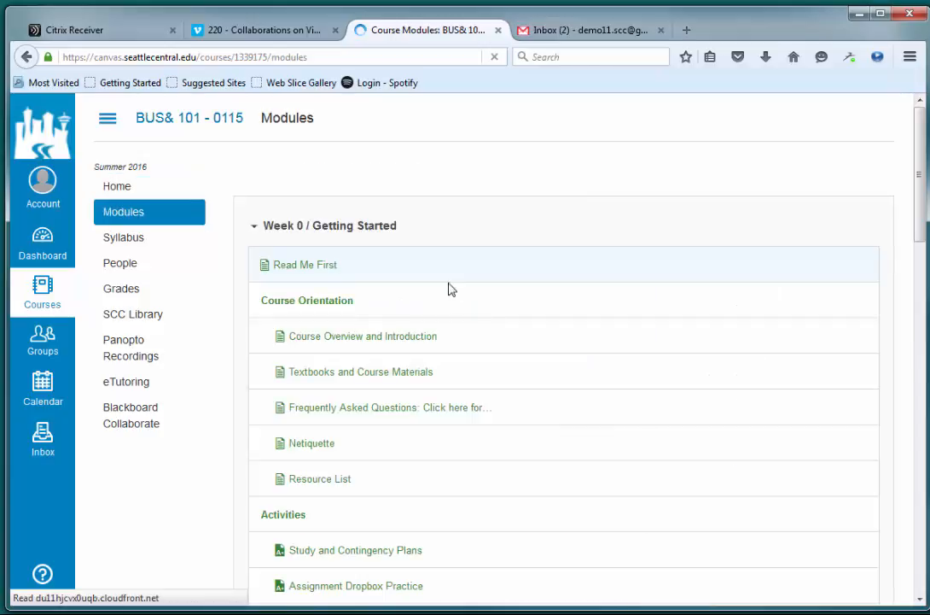
pyautogui.scroll(-10, 484, 343)
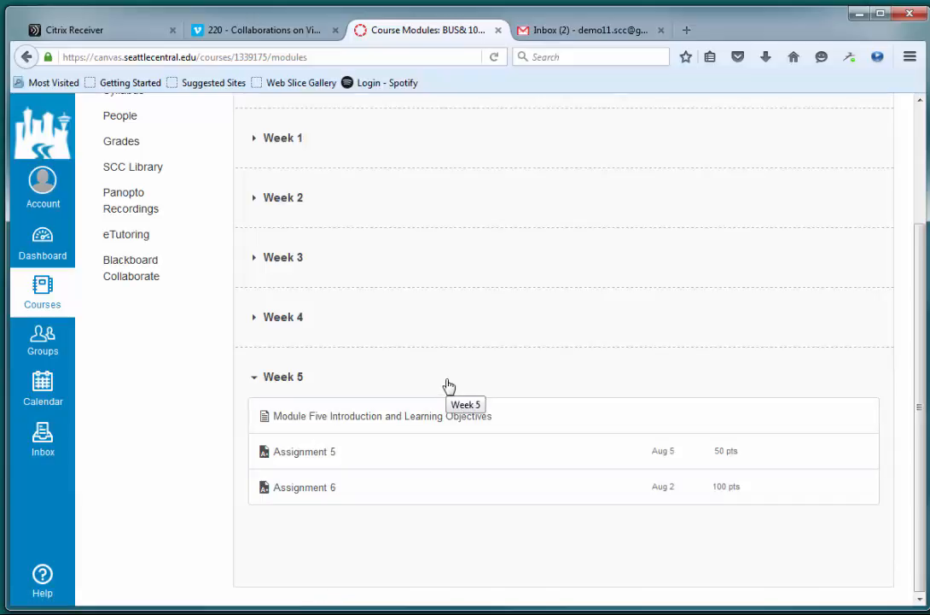
pyautogui.scroll(3, 449, 387)
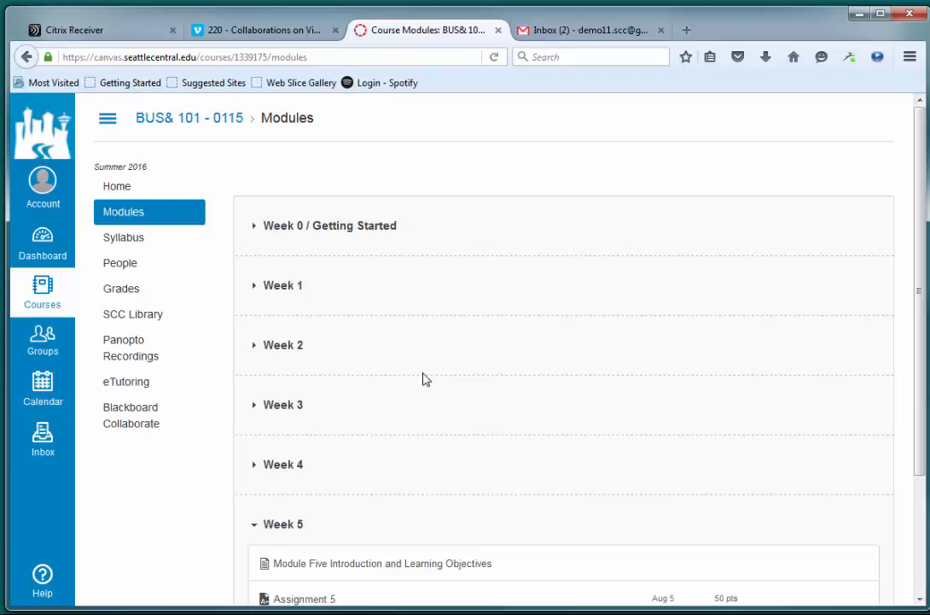
# Find Sample Group among the course's groups, expand its member list, and visit the group's home page
pyautogui.click(122, 265)
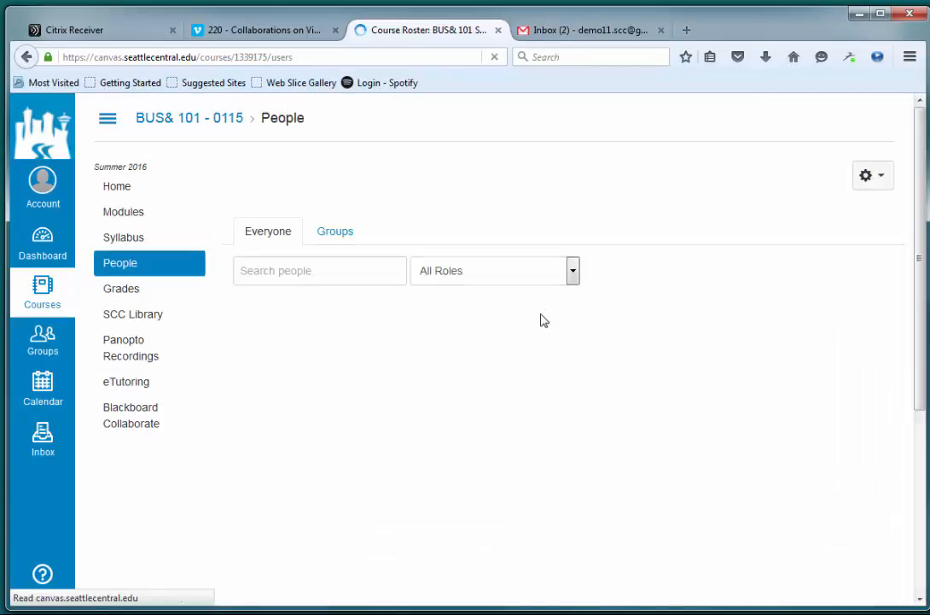
pyautogui.click(338, 236)
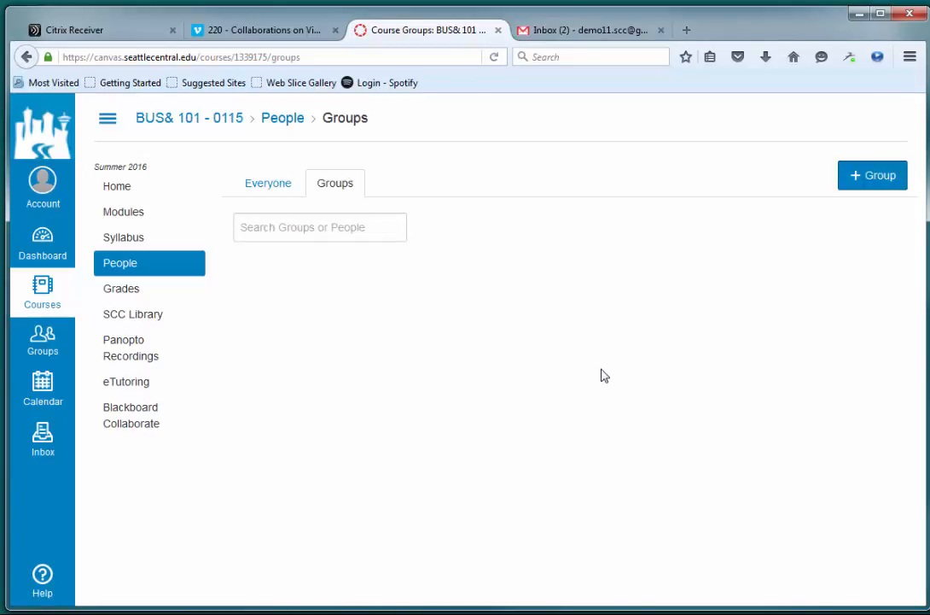
pyautogui.scroll(-3, 542, 422)
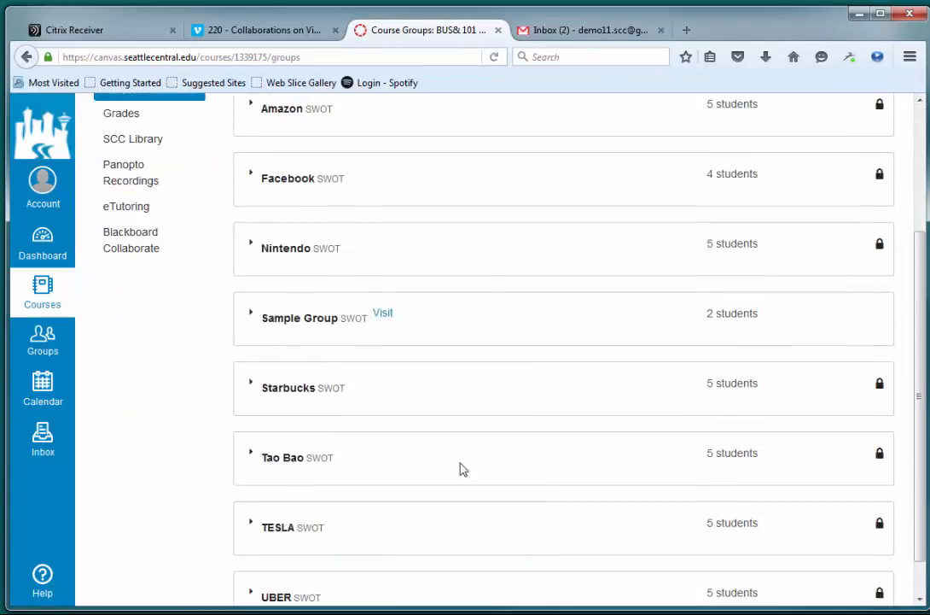
pyautogui.click(315, 317)
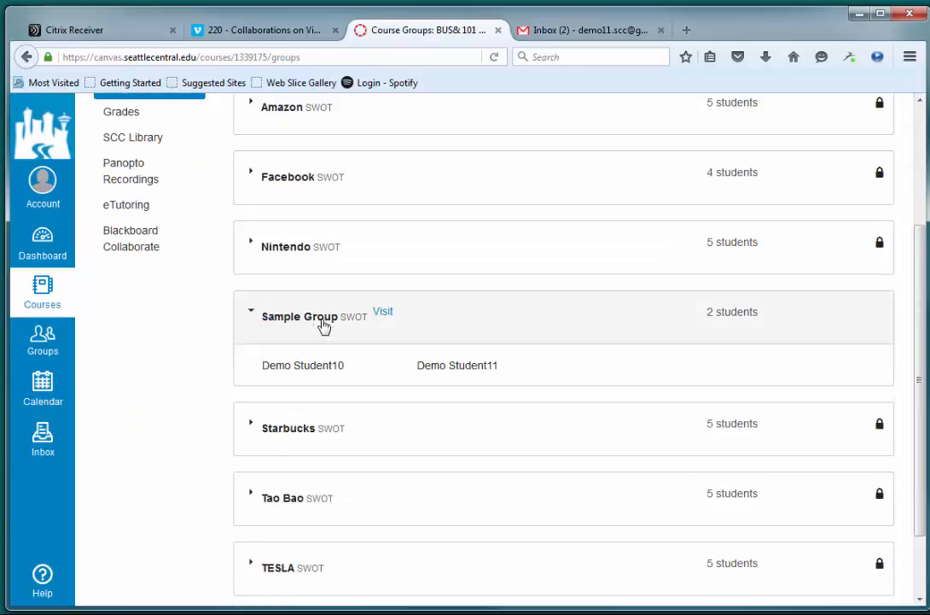
pyautogui.scroll(3, 353, 370)
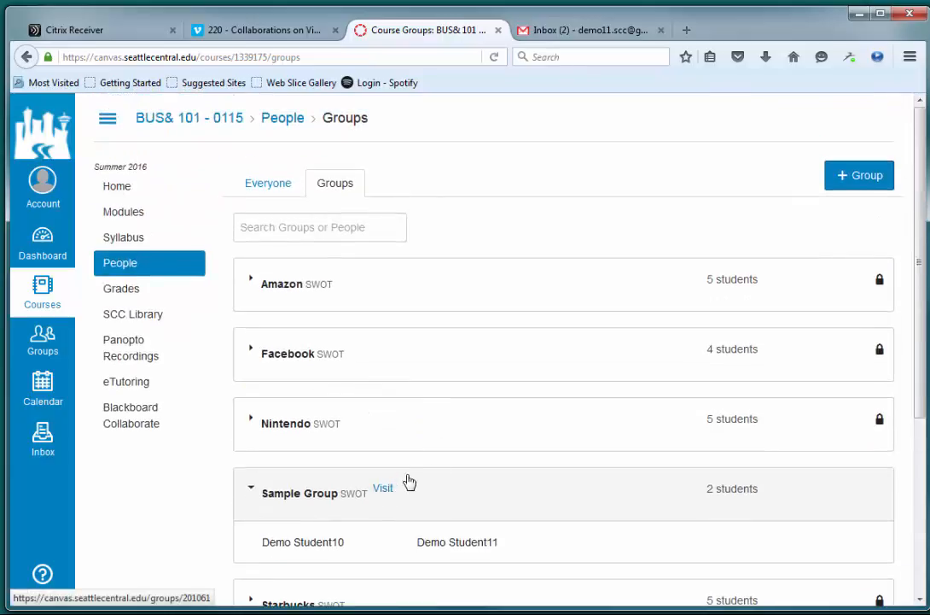
pyautogui.click(384, 492)
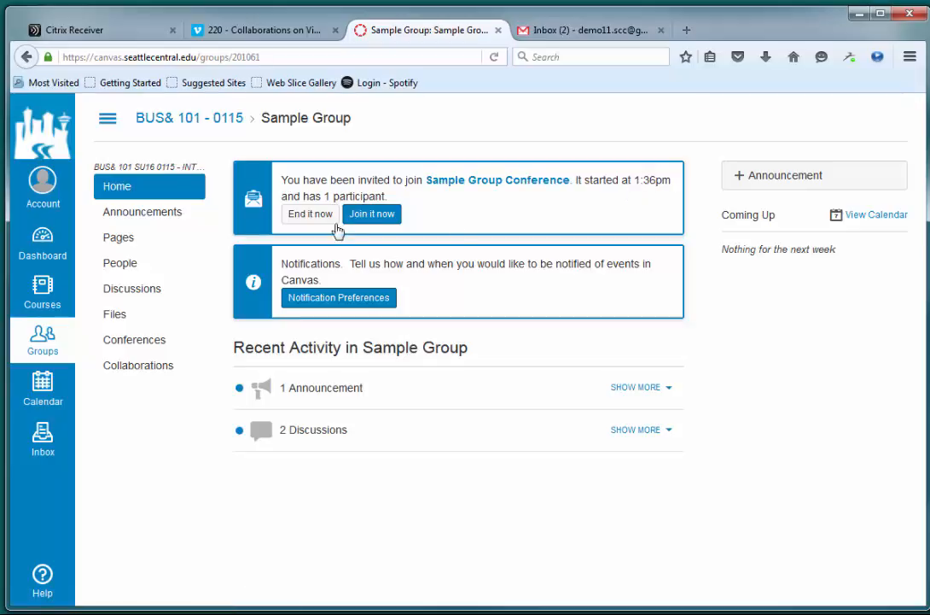
# Look through the group's announcements, pages including Project Plan Meeting 1, Media Files folder, and conferences
pyautogui.click(124, 213)
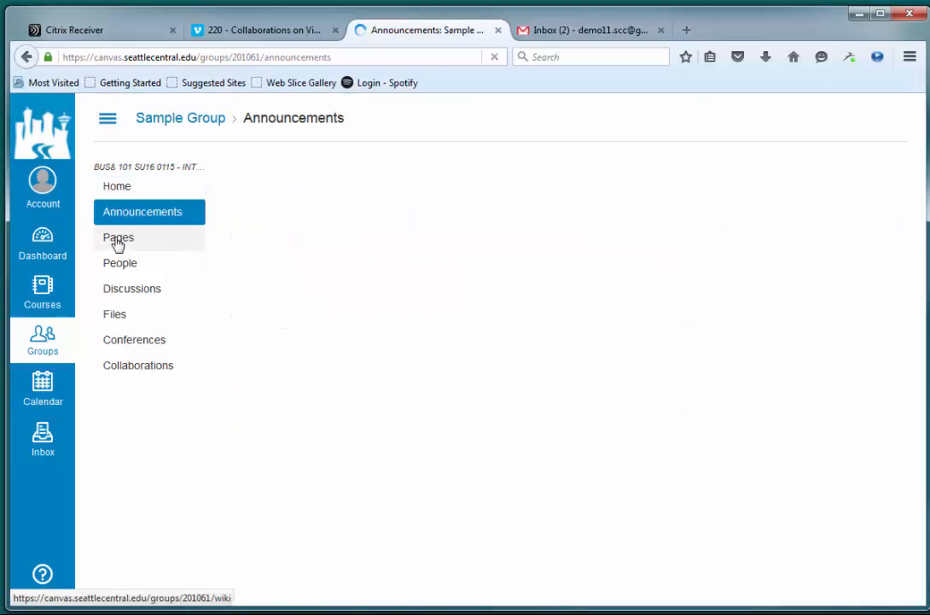
pyautogui.click(118, 241)
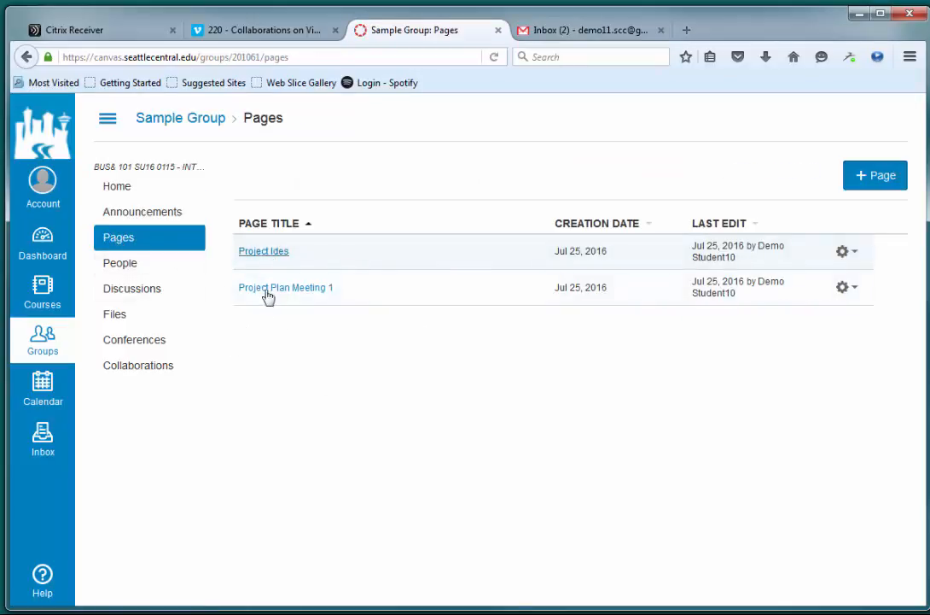
pyautogui.click(279, 290)
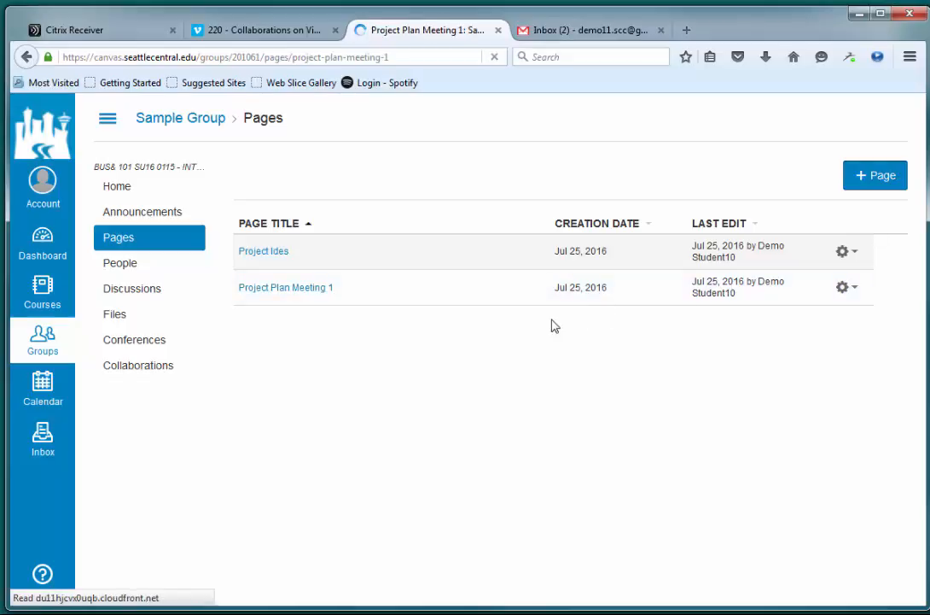
pyautogui.click(118, 315)
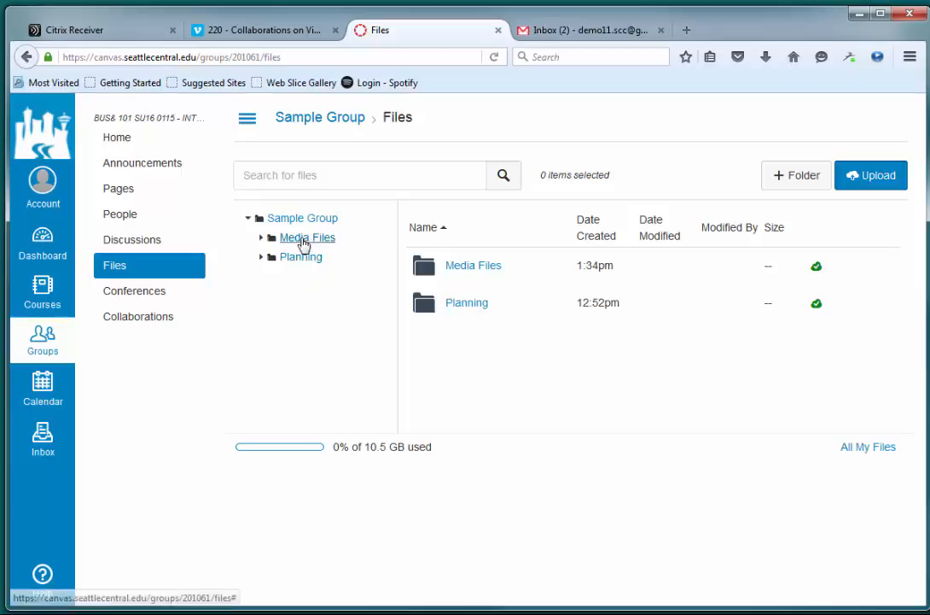
pyautogui.click(304, 240)
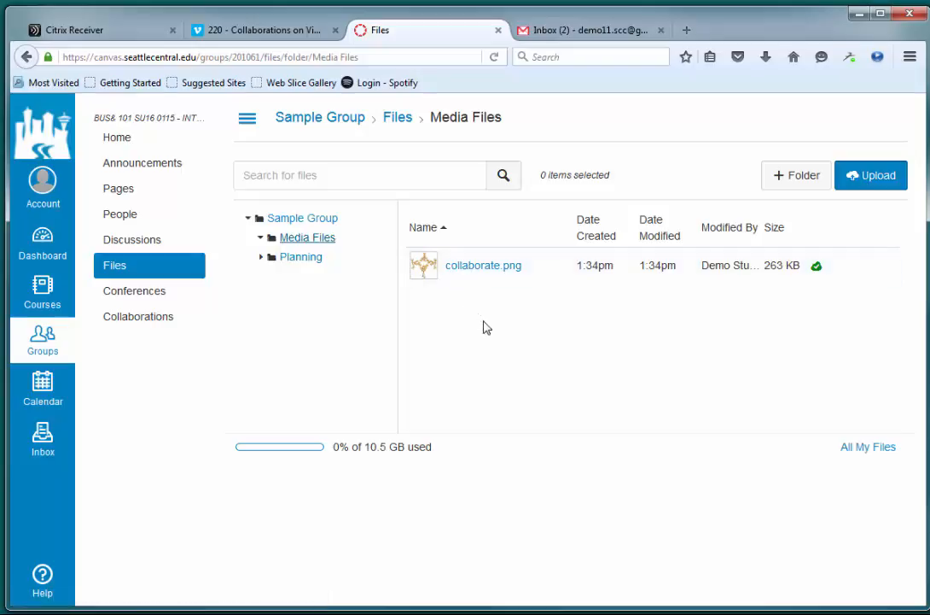
pyautogui.click(134, 291)
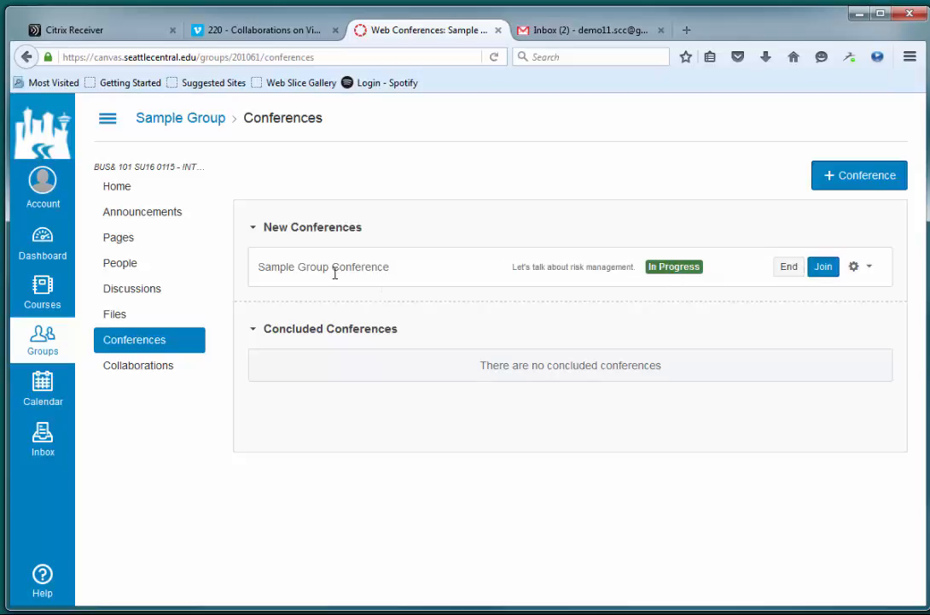
# Join the in-progress Sample Group Conference from the group's conference list, declining to join the audio
pyautogui.click(116, 192)
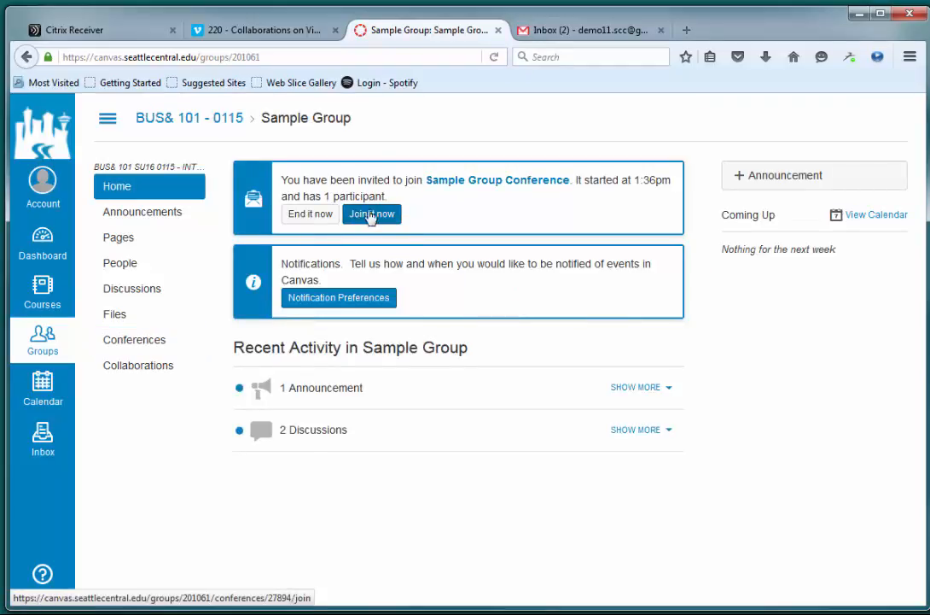
pyautogui.click(128, 344)
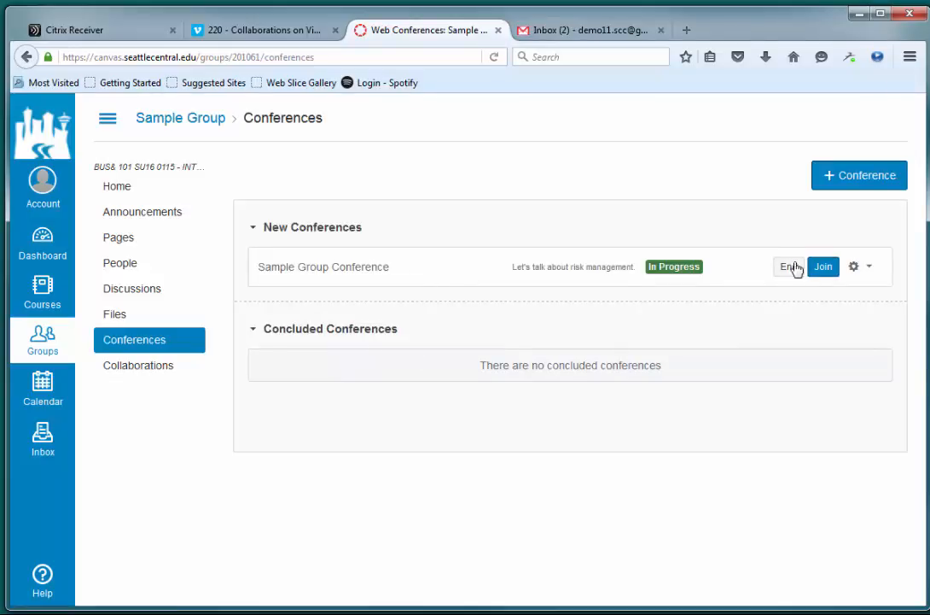
pyautogui.click(821, 271)
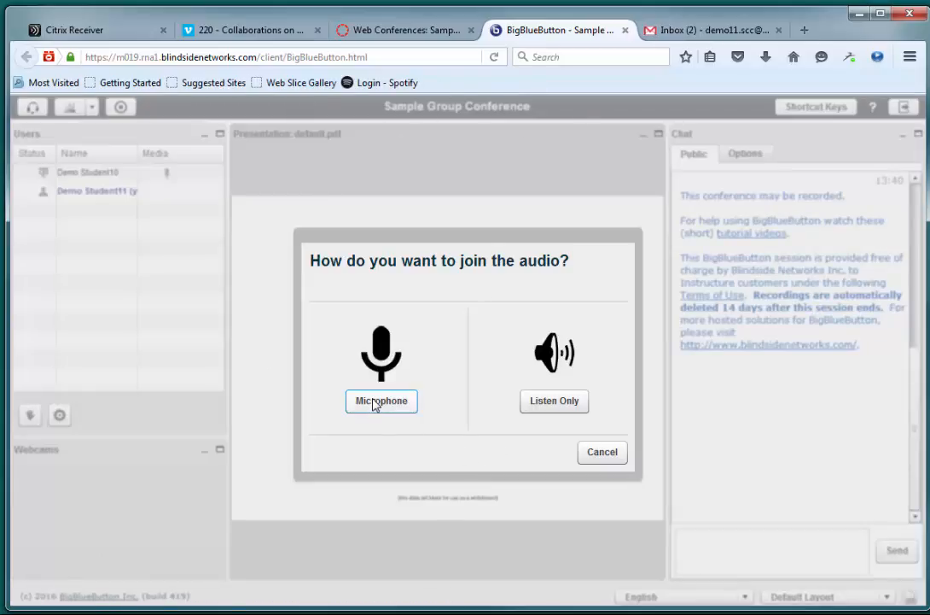
pyautogui.click(602, 452)
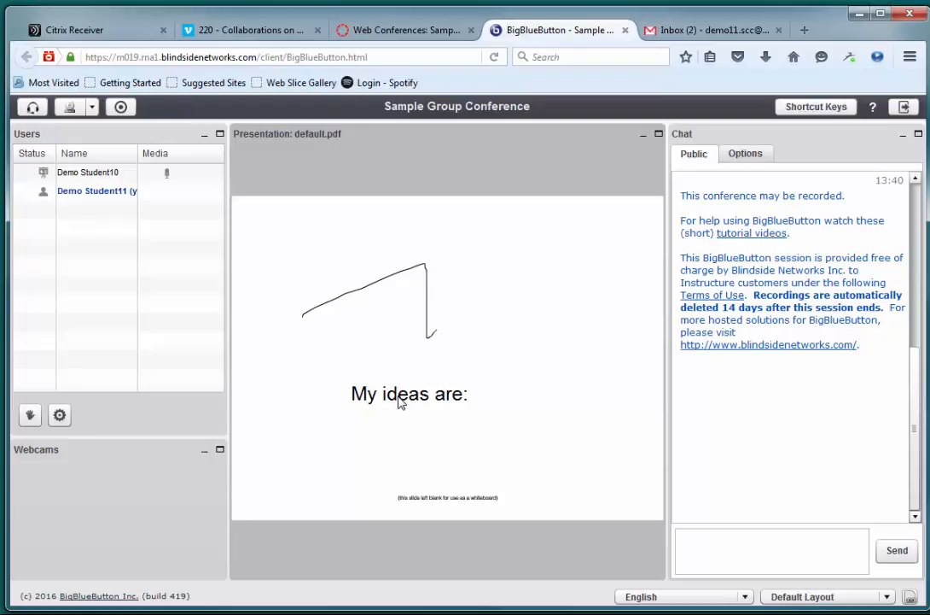
# Send "Hello to you!!!" in the conference's public chat and highlight the exchanged messages
pyautogui.click(725, 543)
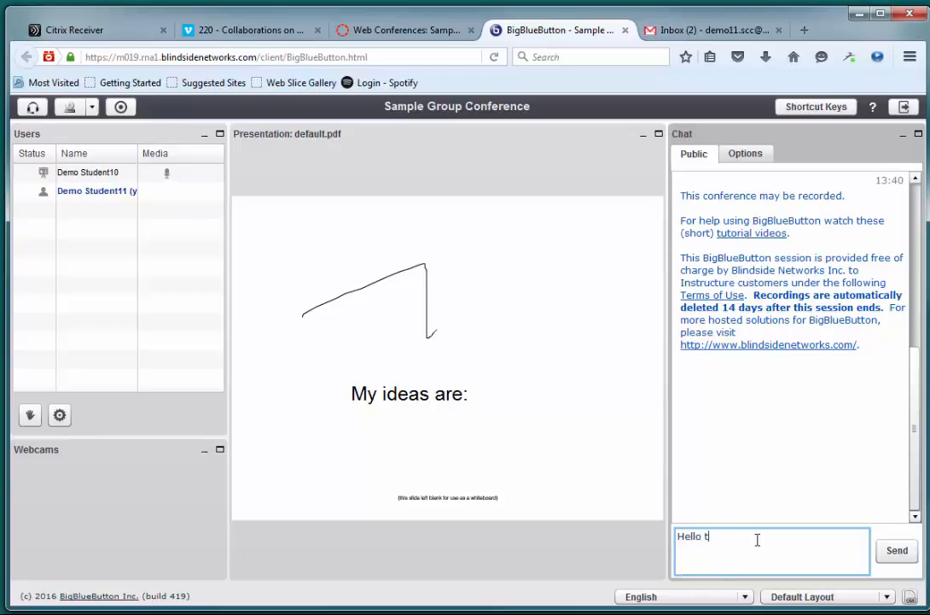
pyautogui.write('o you!!!')
pyautogui.press('Return')
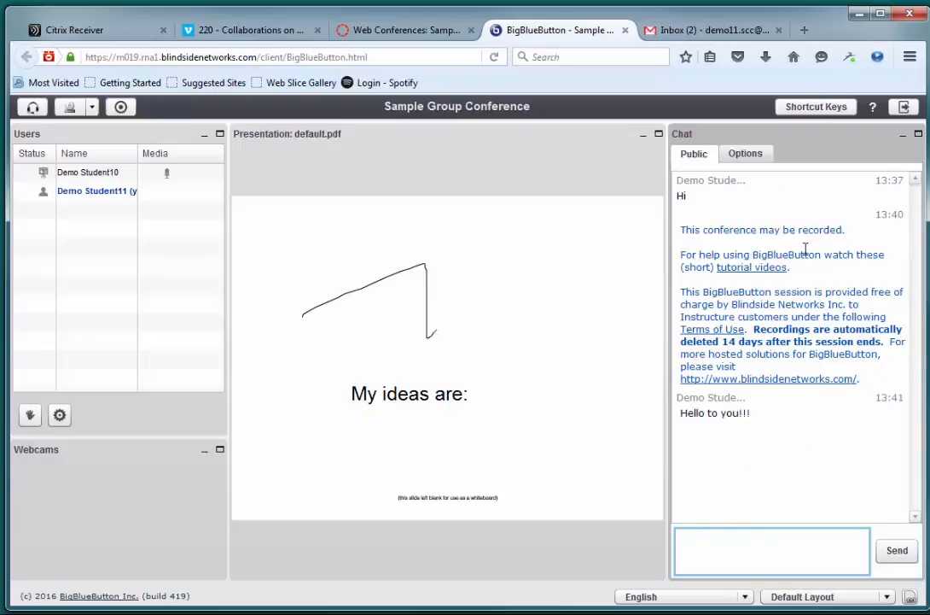
pyautogui.doubleClick(681, 195)
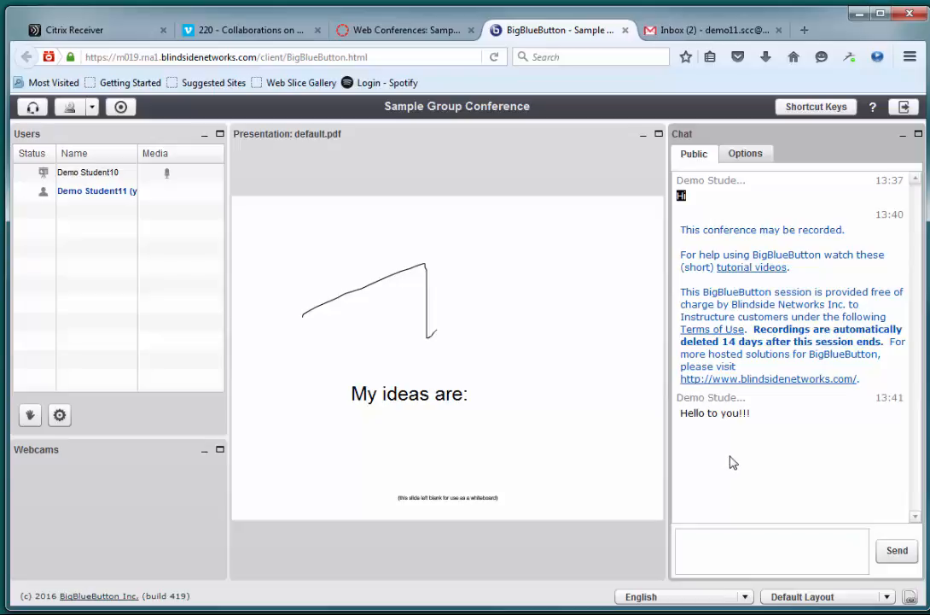
pyautogui.moveTo(751, 412); pyautogui.dragTo(679, 412)
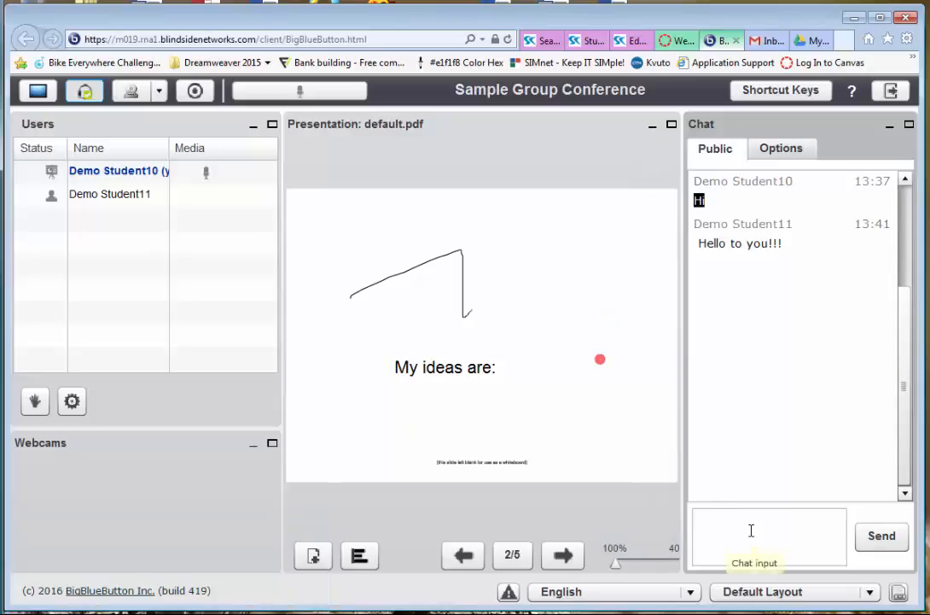
# From the first student's Internet Explorer window, reply "Welcome!" in the conference's public chat
pyautogui.click(758, 529)
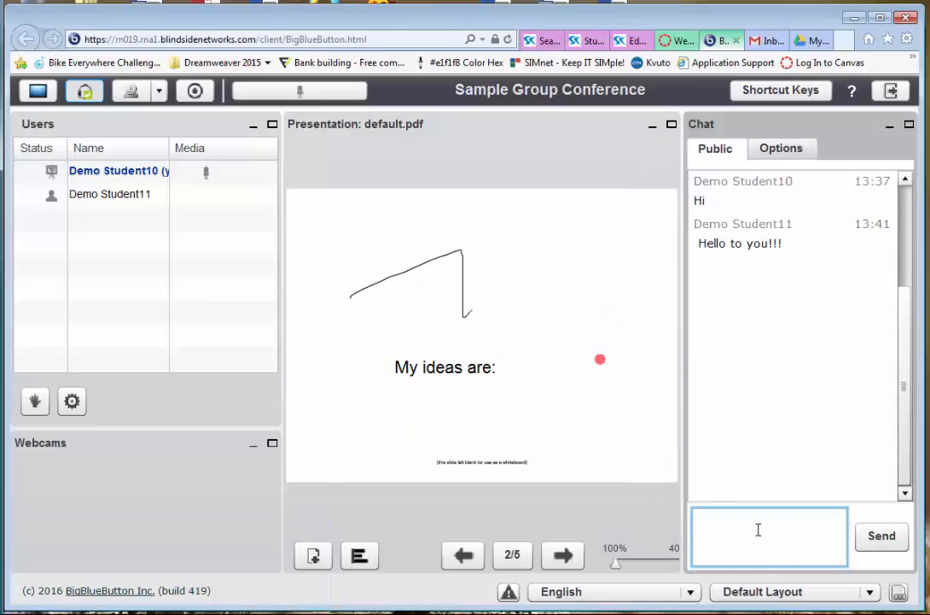
pyautogui.write('Welcome!')
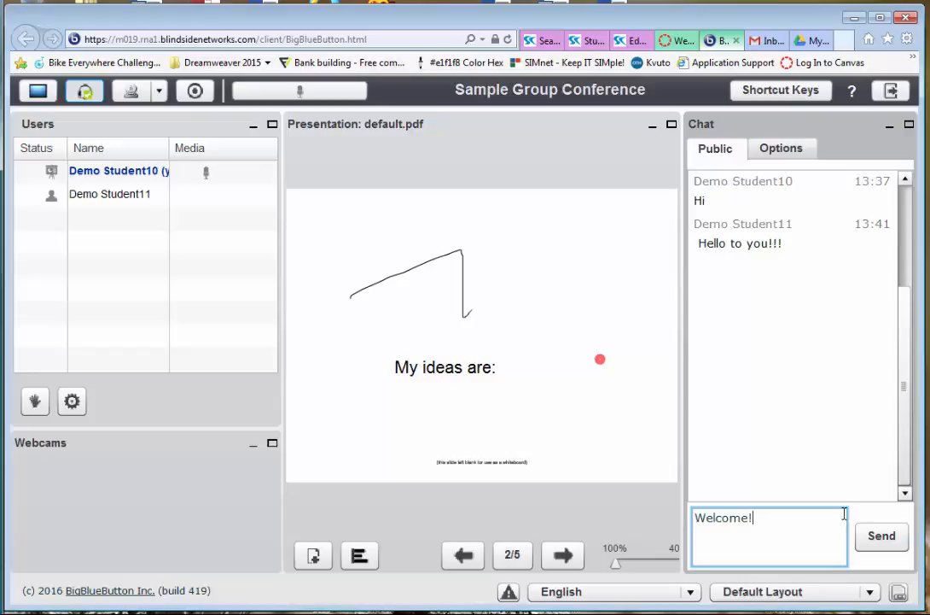
pyautogui.click(875, 536)
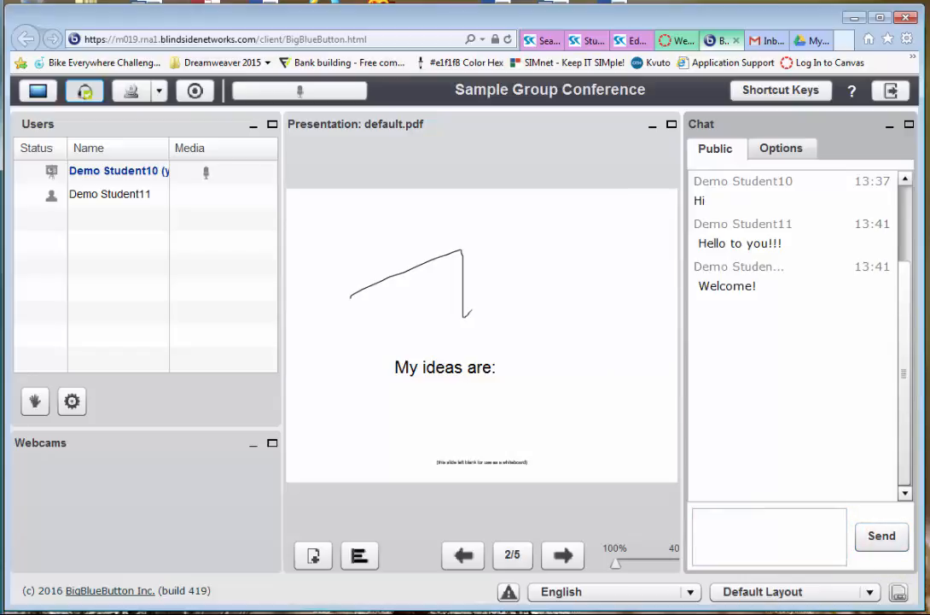
pyautogui.hotkey('alt', 'Tab')
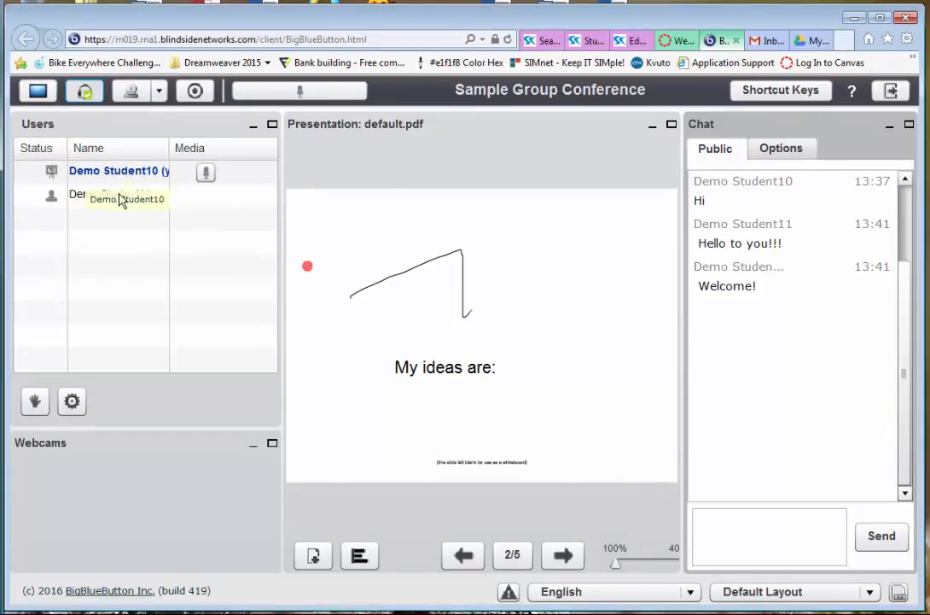
# Return to the Canvas group, open its Collaborations, and start a new collaboration using Google Docs
pyautogui.moveTo(432, 359)
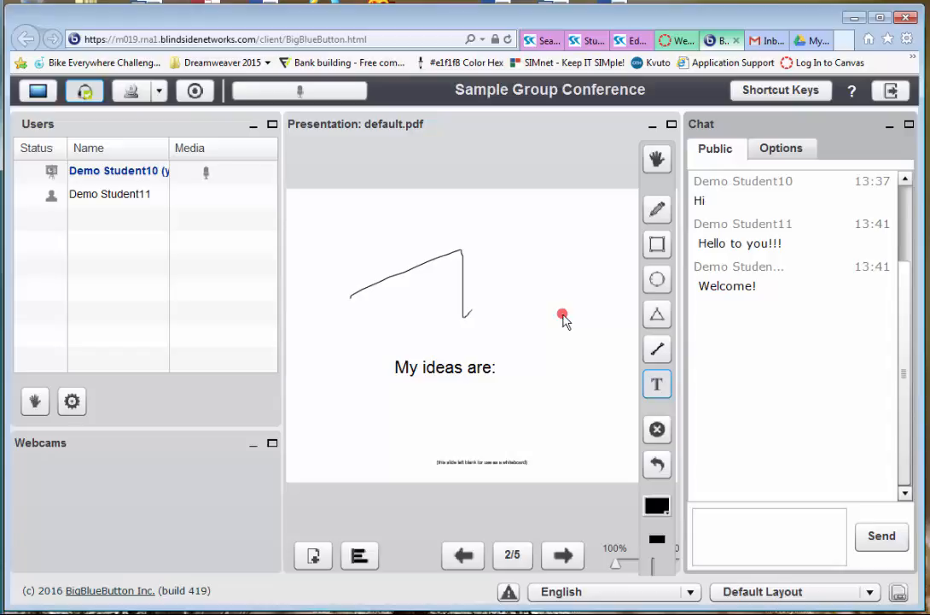
pyautogui.click(636, 40)
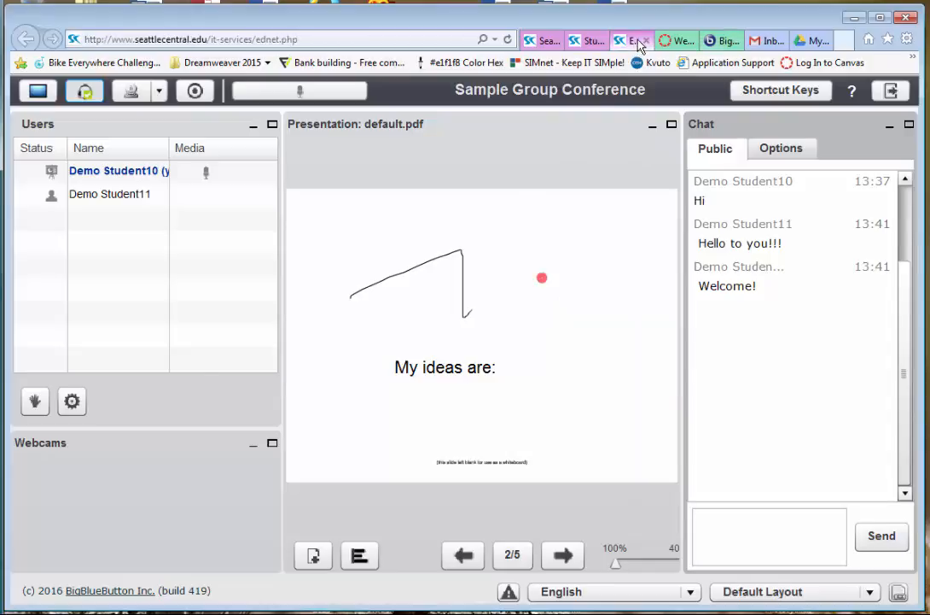
pyautogui.click(677, 40)
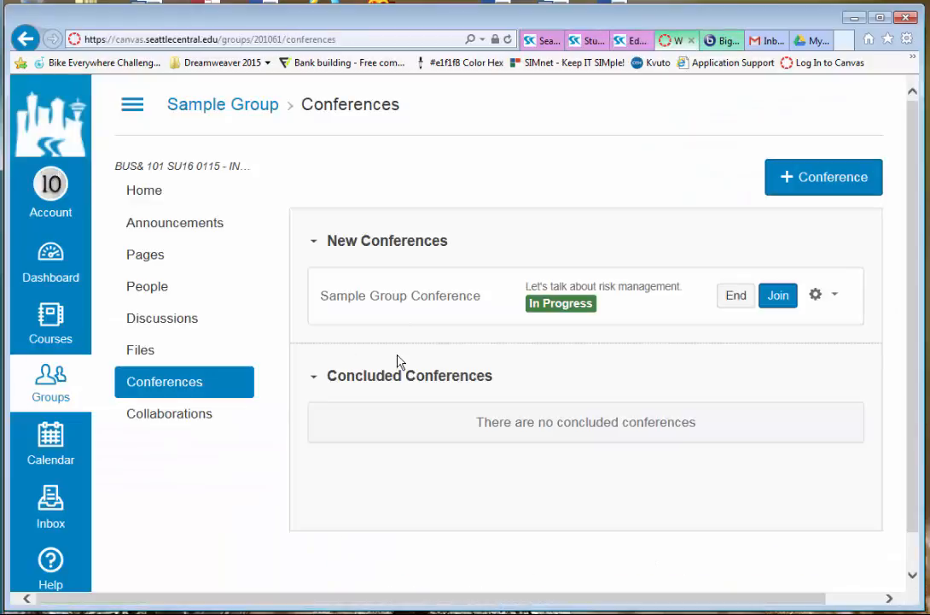
pyautogui.click(170, 419)
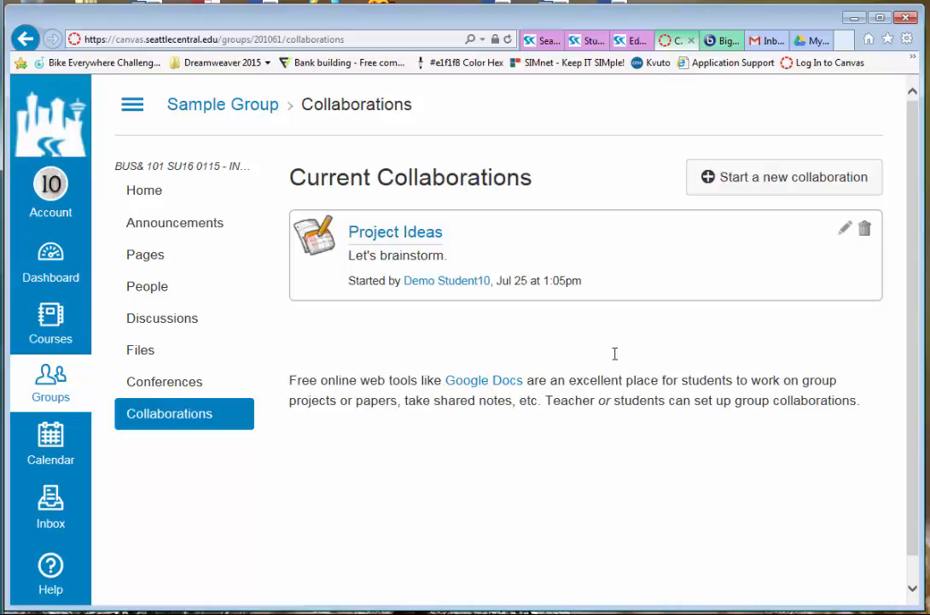
pyautogui.click(753, 181)
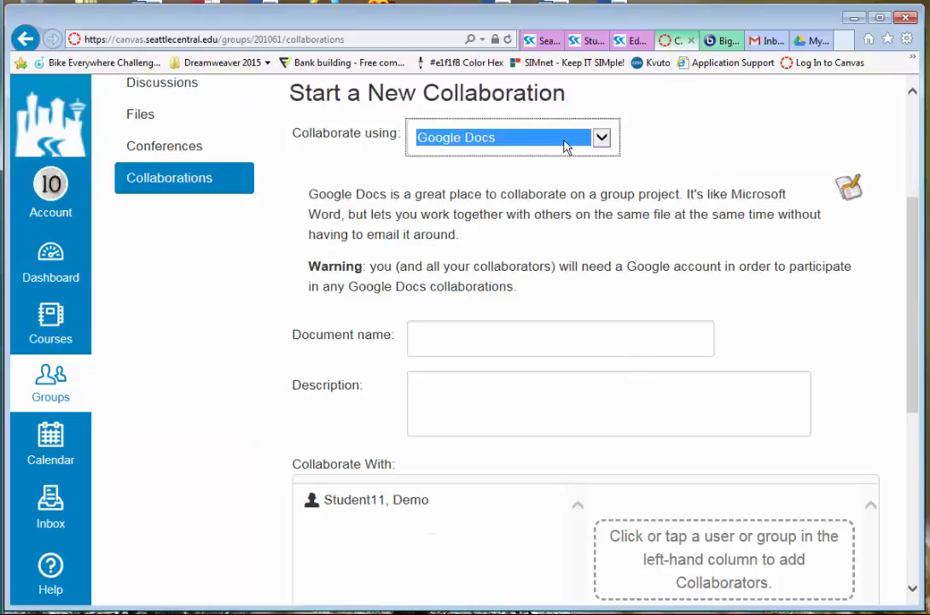
pyautogui.click(601, 139)
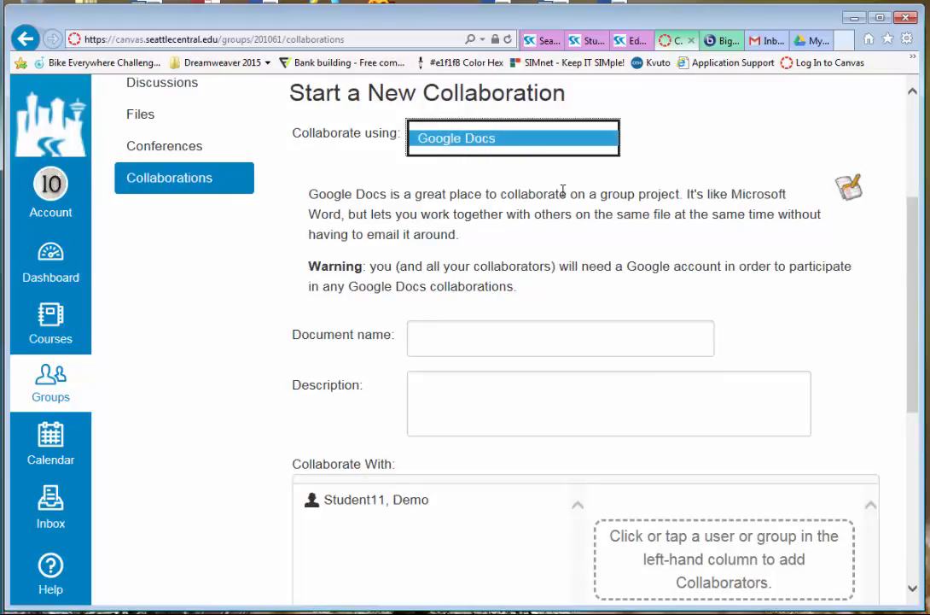
pyautogui.click(591, 188)
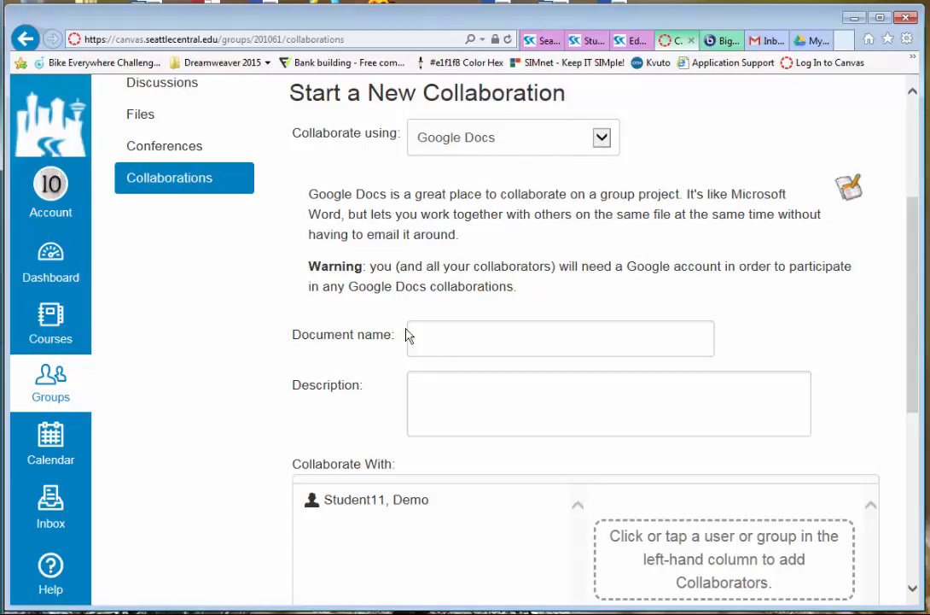
# Name the collaboration document "Risk Mangement Plans" and describe it as "Let's share some ideas here."
pyautogui.click(452, 342)
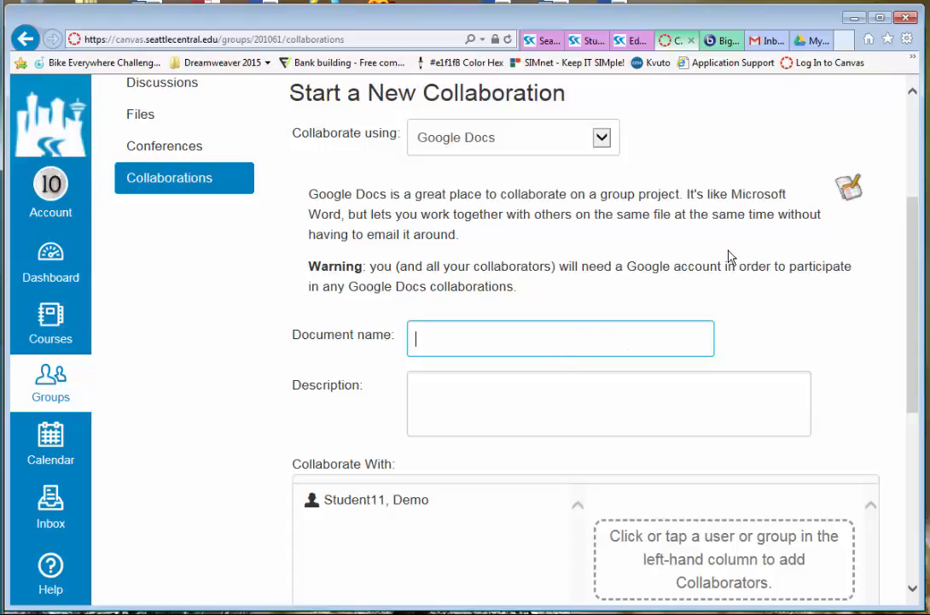
pyautogui.write('Risk Mangemet')
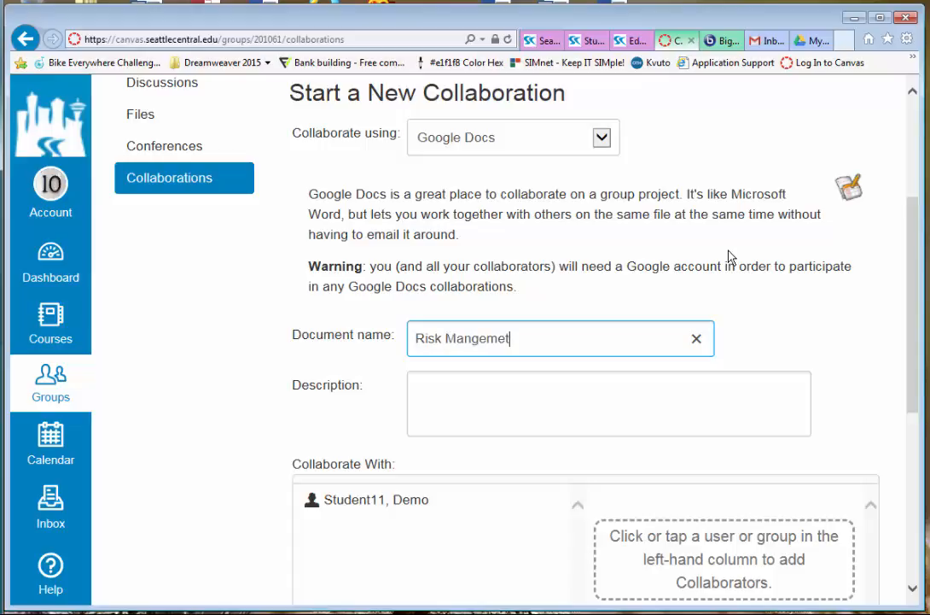
pyautogui.press('BackSpace')
pyautogui.write('nt Plans')
pyautogui.click(496, 399)
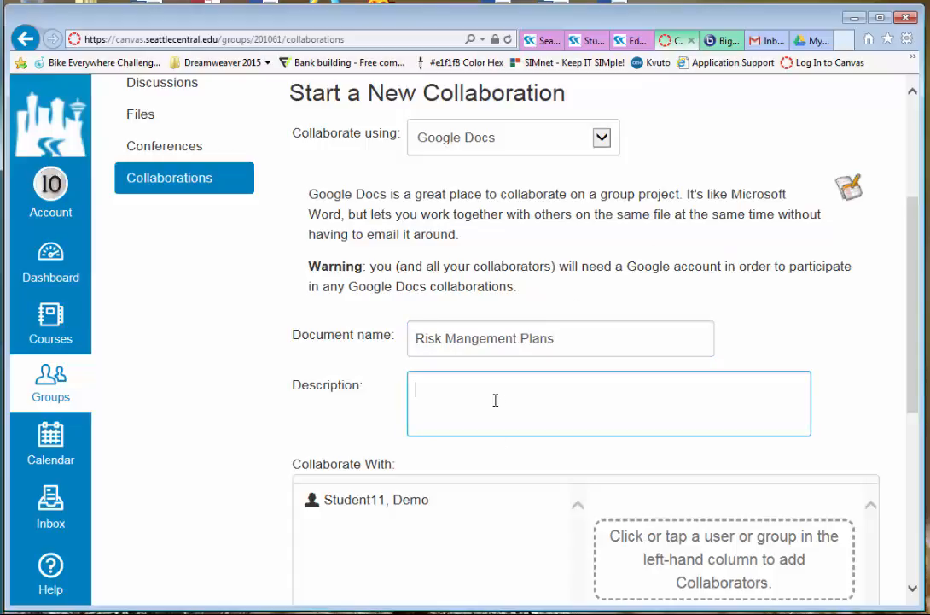
pyautogui.write("Let's share ")
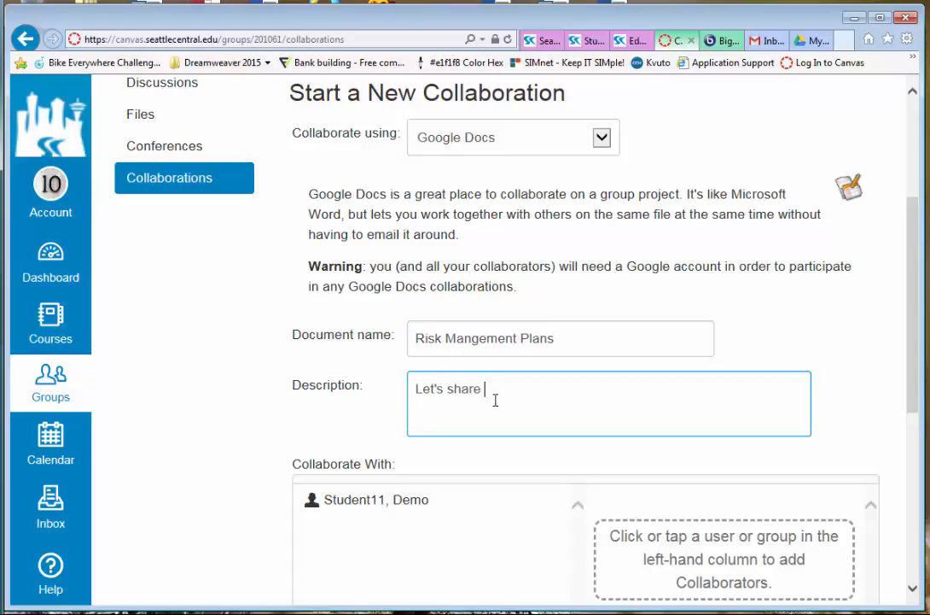
pyautogui.write('some ideas here.')
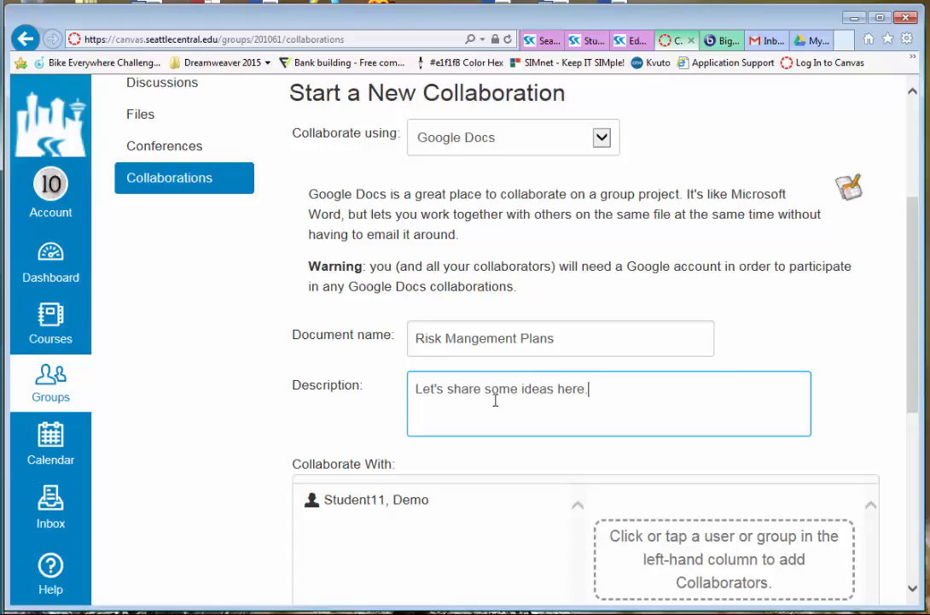
# Add the other demo student as a collaborator and start the collaboration to open its Google Docs document
pyautogui.scroll(-2, 491, 418)
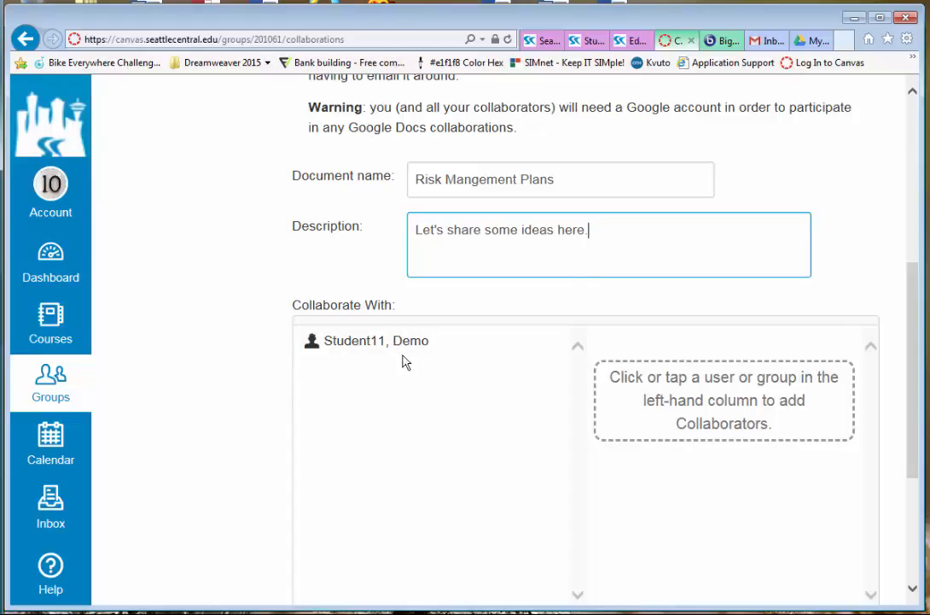
pyautogui.doubleClick(297, 308)
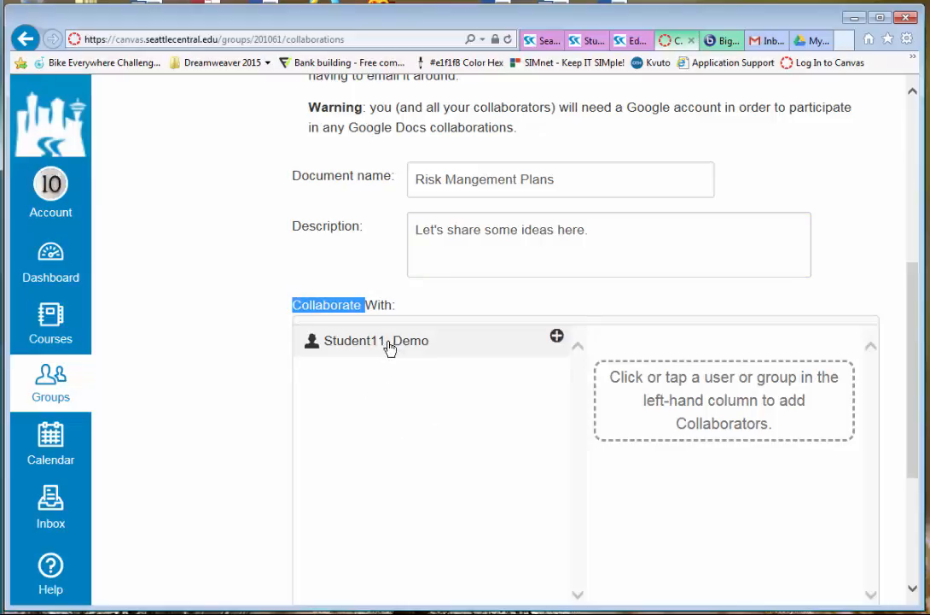
pyautogui.click(556, 338)
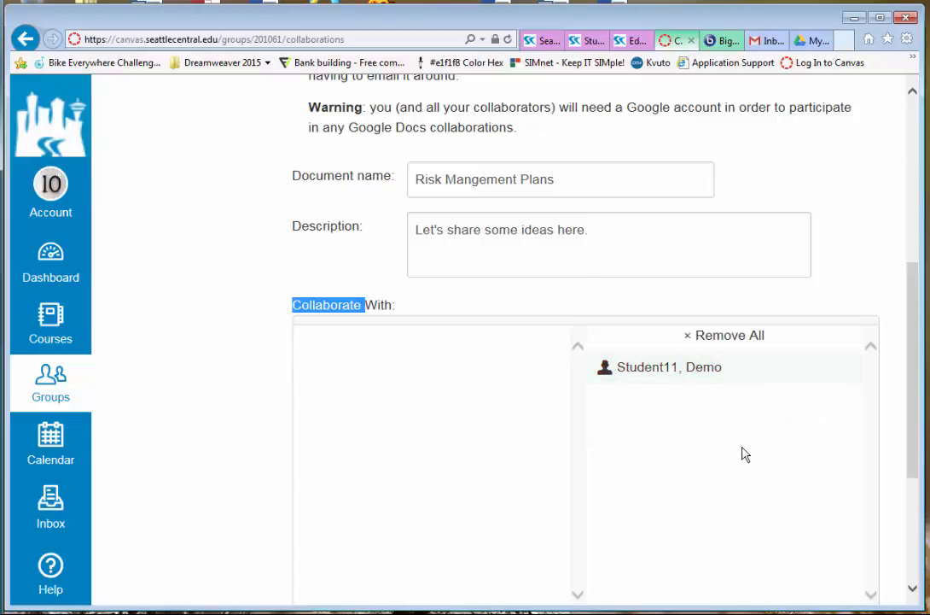
pyautogui.click(702, 453)
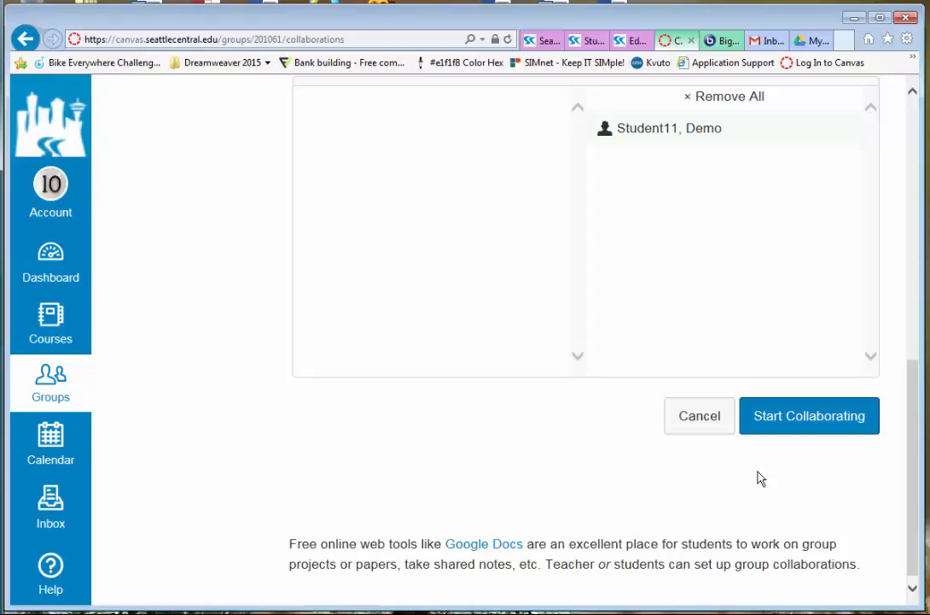
pyautogui.scroll(3, 760, 478)
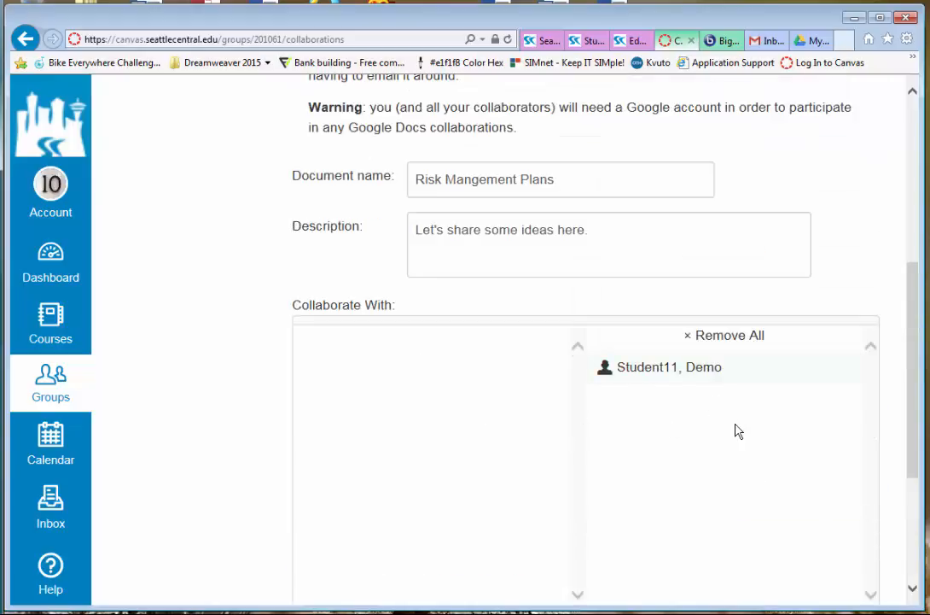
pyautogui.scroll(-2, 753, 434)
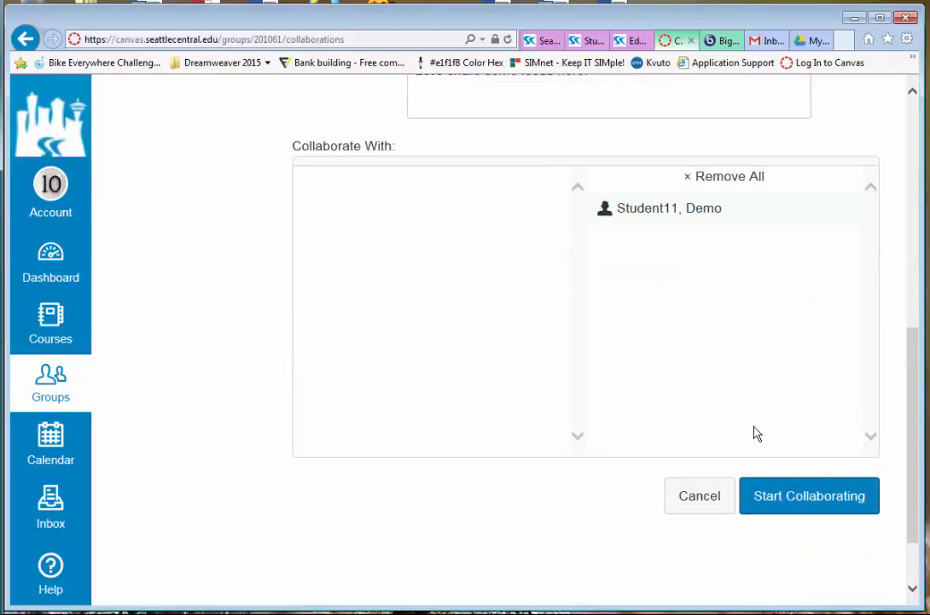
pyautogui.click(800, 502)
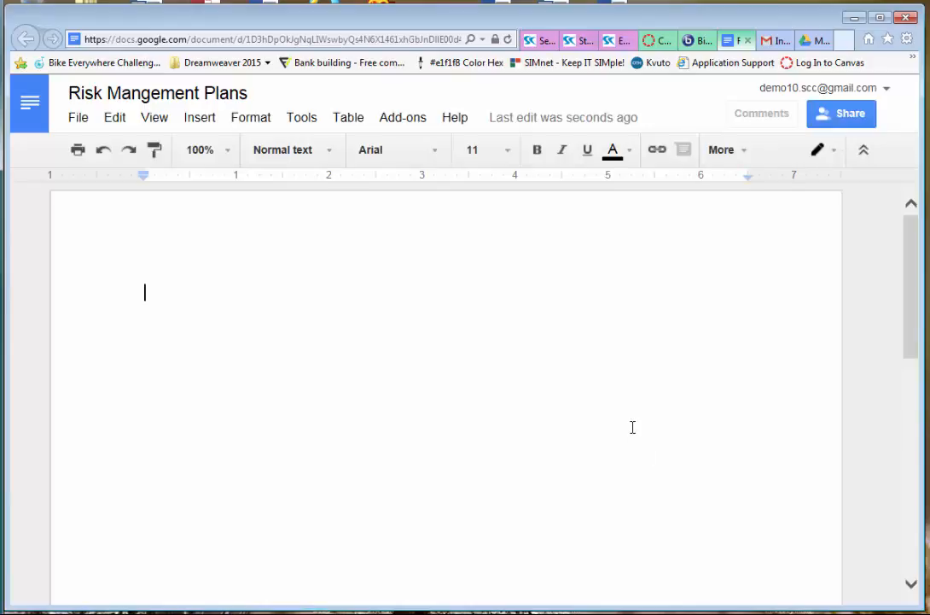
# Refresh the new document, check the Gmail inbox for collaboration invitations, and return to the document
pyautogui.press('F5')
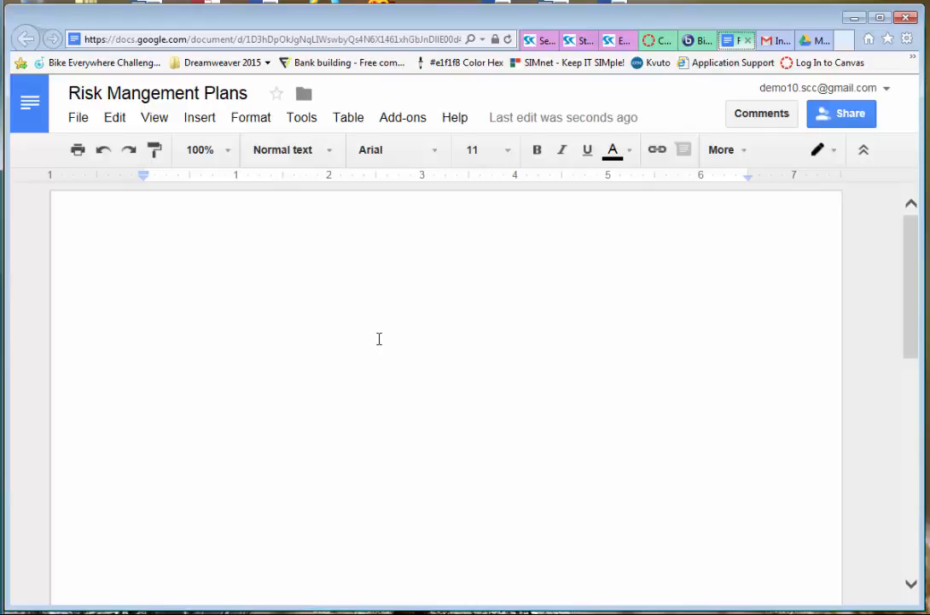
pyautogui.click(771, 41)
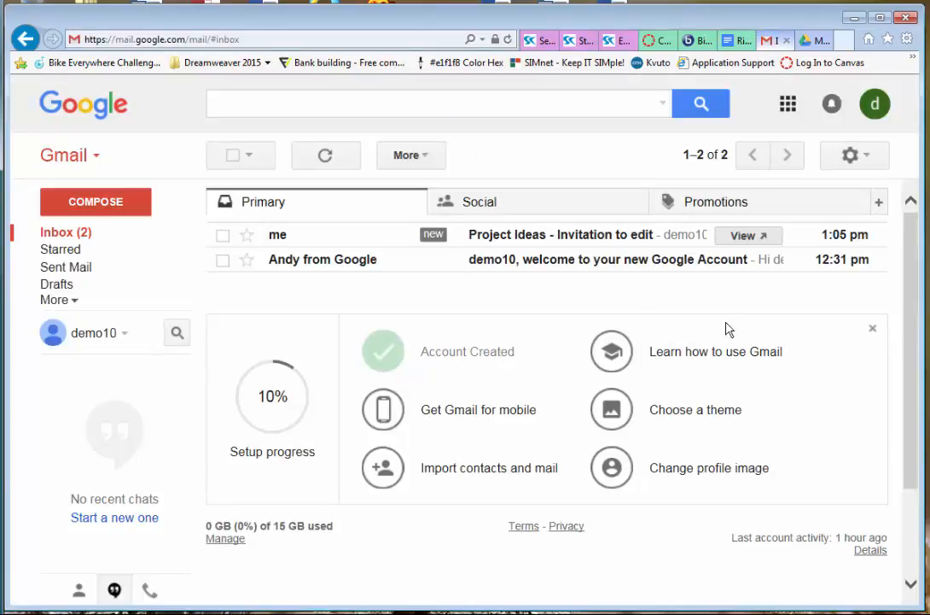
pyautogui.click(734, 40)
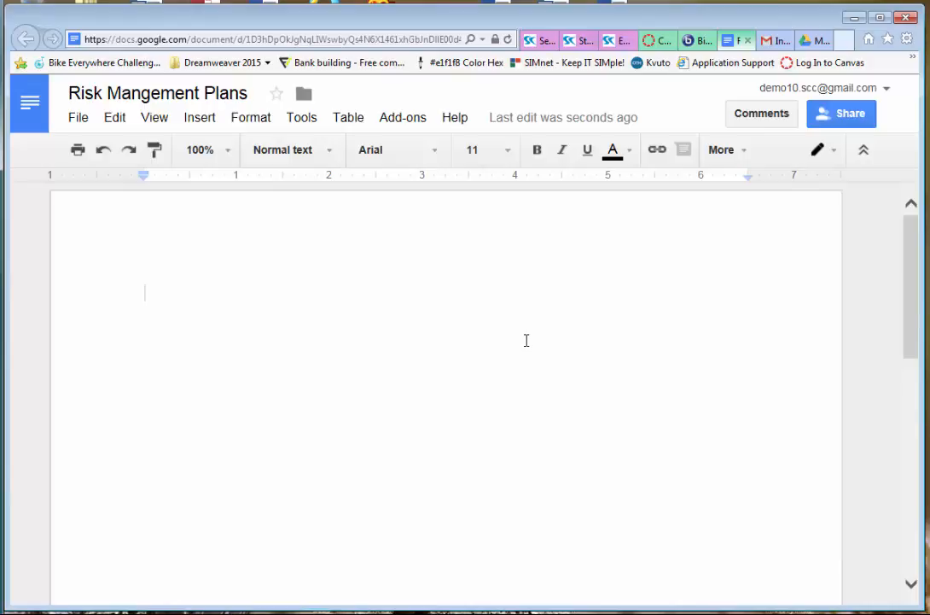
# Review the college's EdNET Login page and its Google Mail & Google Apps page
pyautogui.click(609, 40)
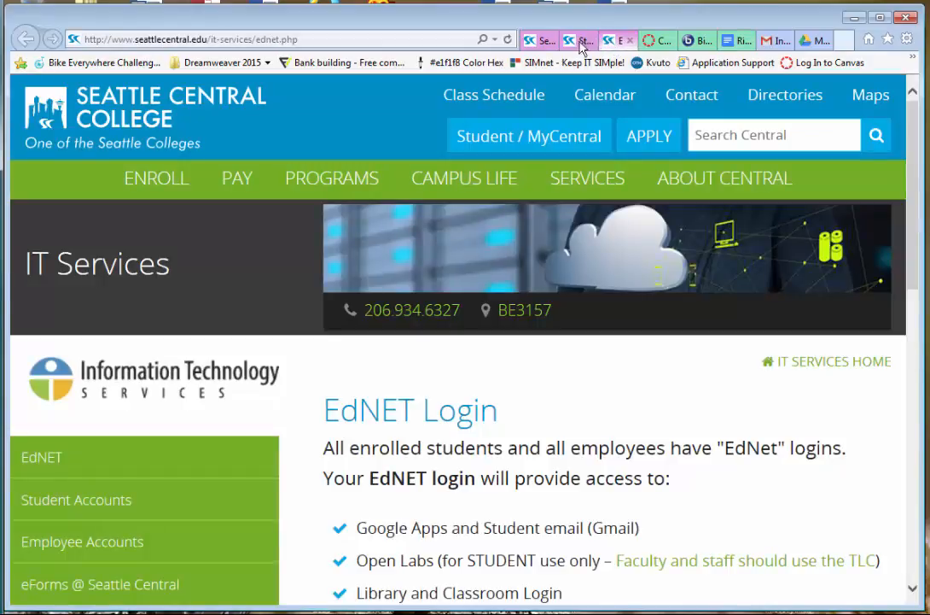
pyautogui.click(580, 41)
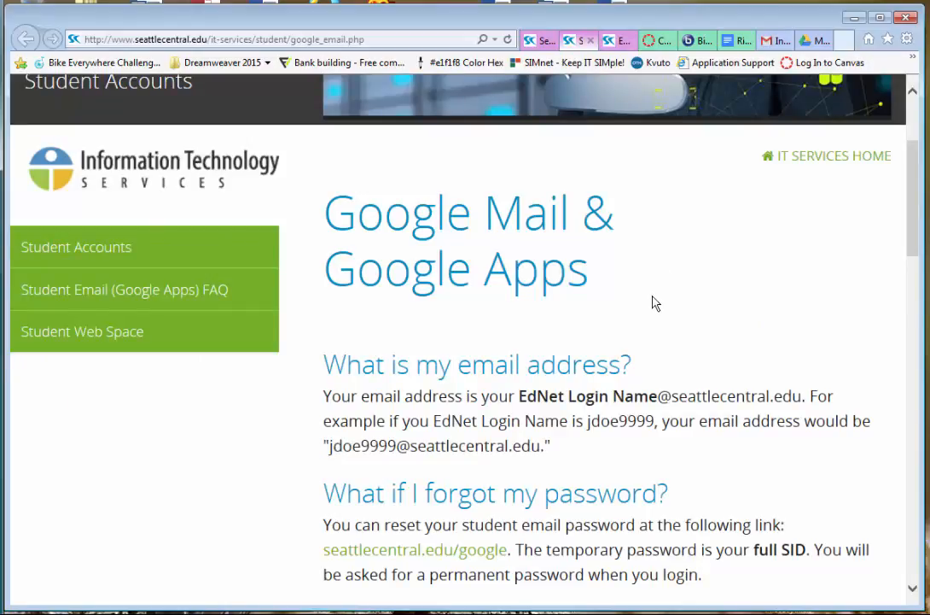
pyautogui.scroll(2, 654, 298)
# Search the Seattle Central College site for "student email" and open the Student Email (Google Apps) FAQ
pyautogui.click(545, 41)
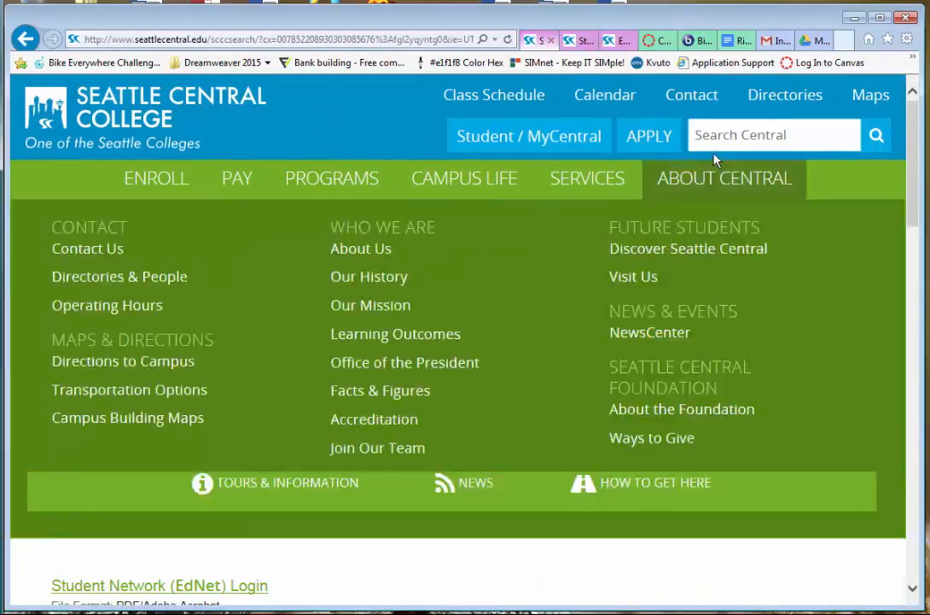
pyautogui.click(723, 136)
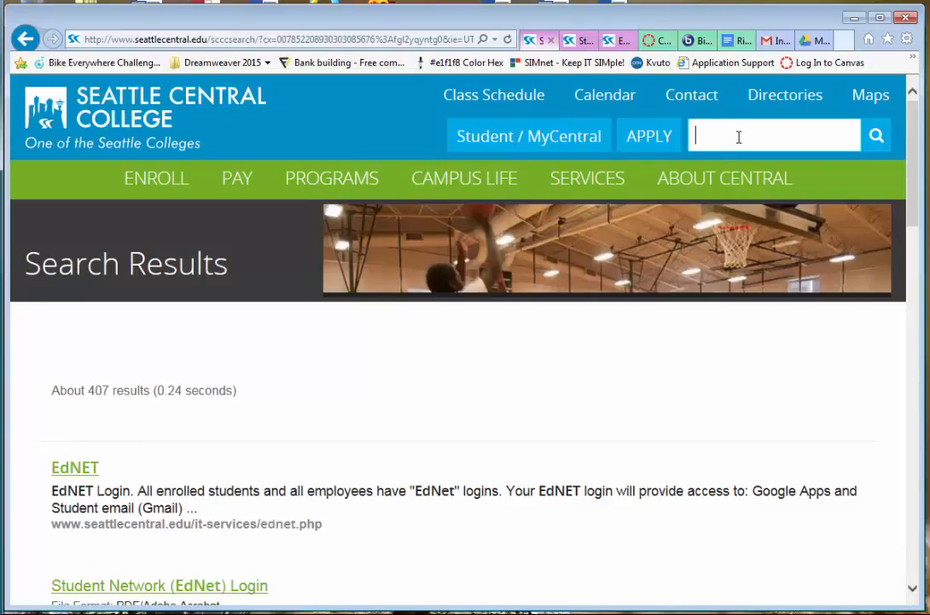
pyautogui.write('student ')
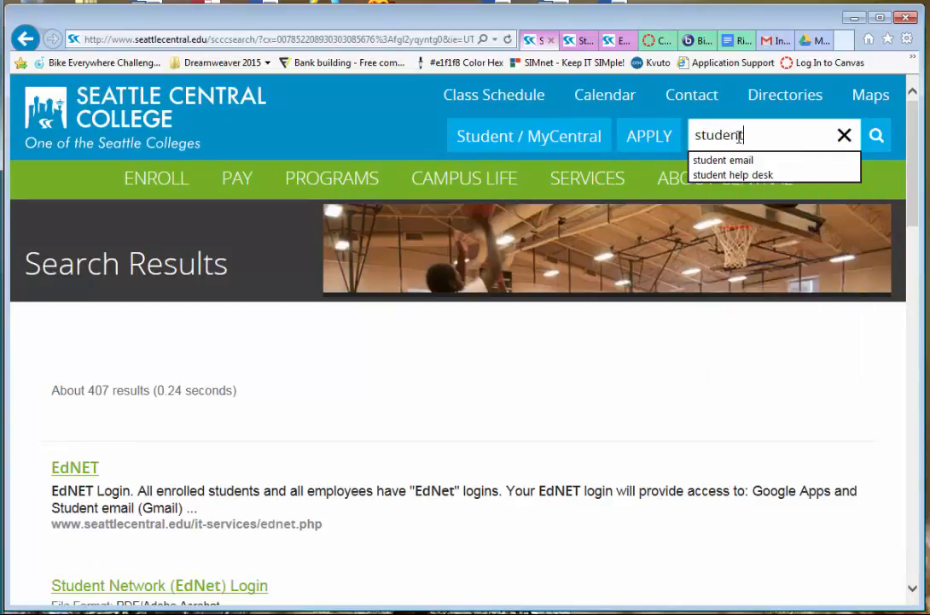
pyautogui.write('email')
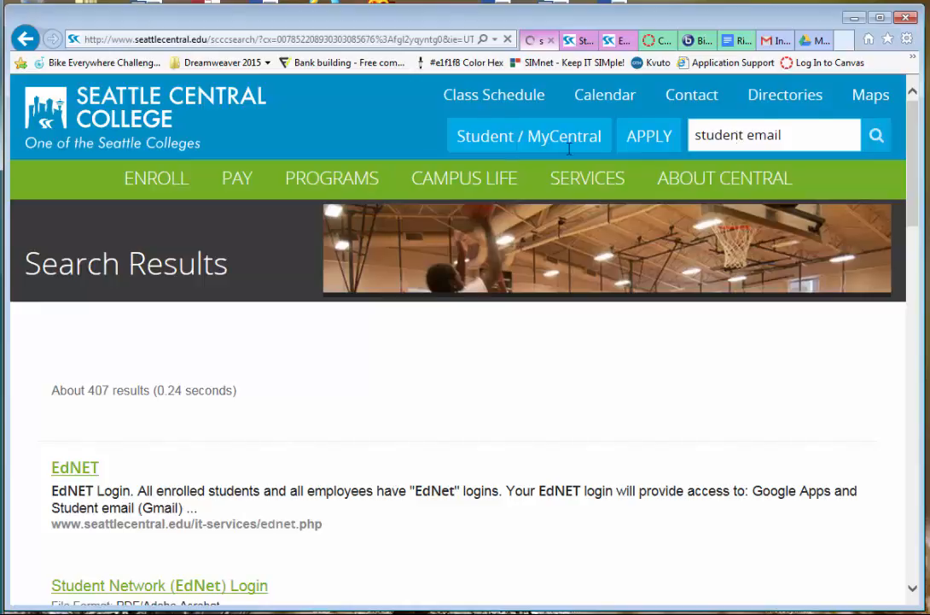
pyautogui.press('Return')
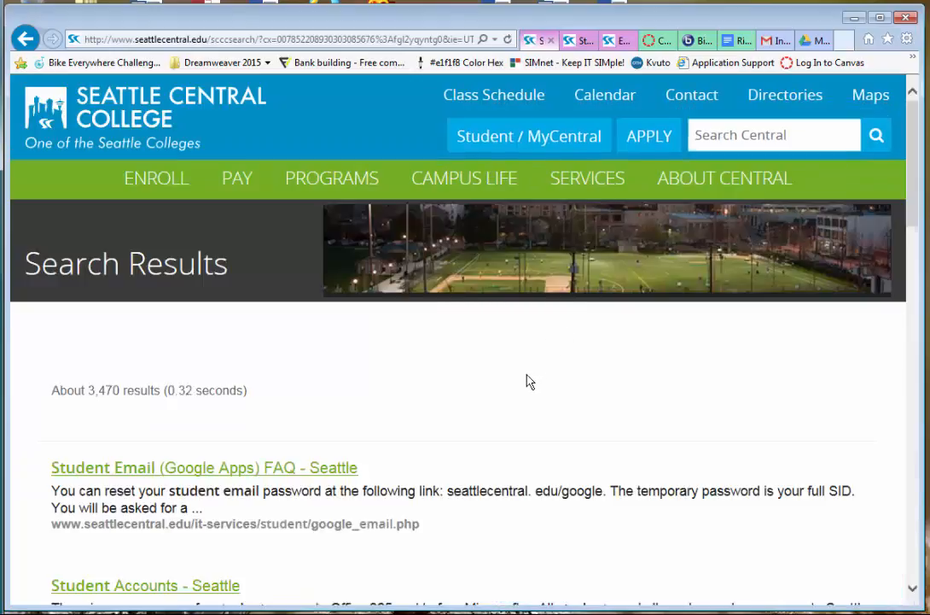
pyautogui.click(301, 470)
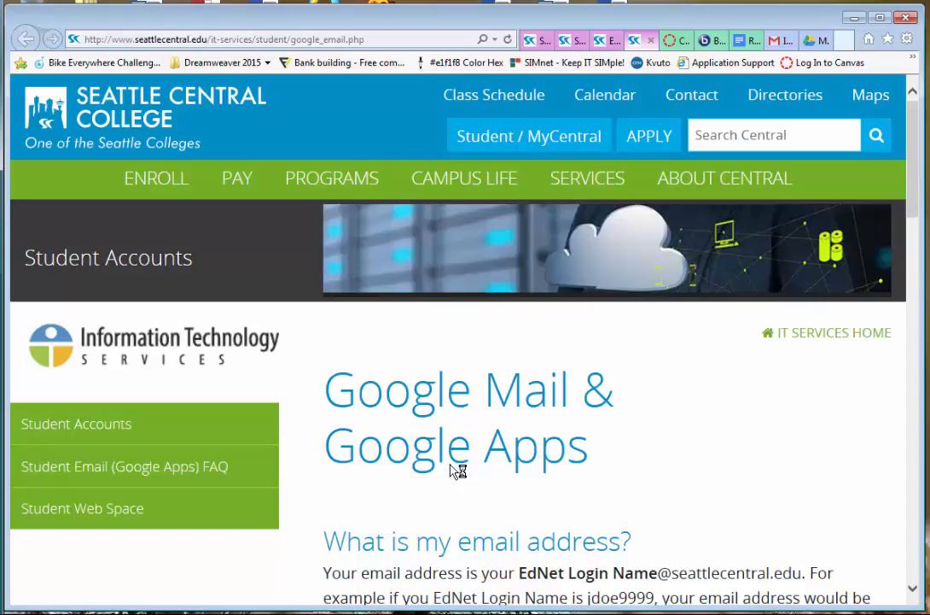
pyautogui.scroll(-2, 457, 470)
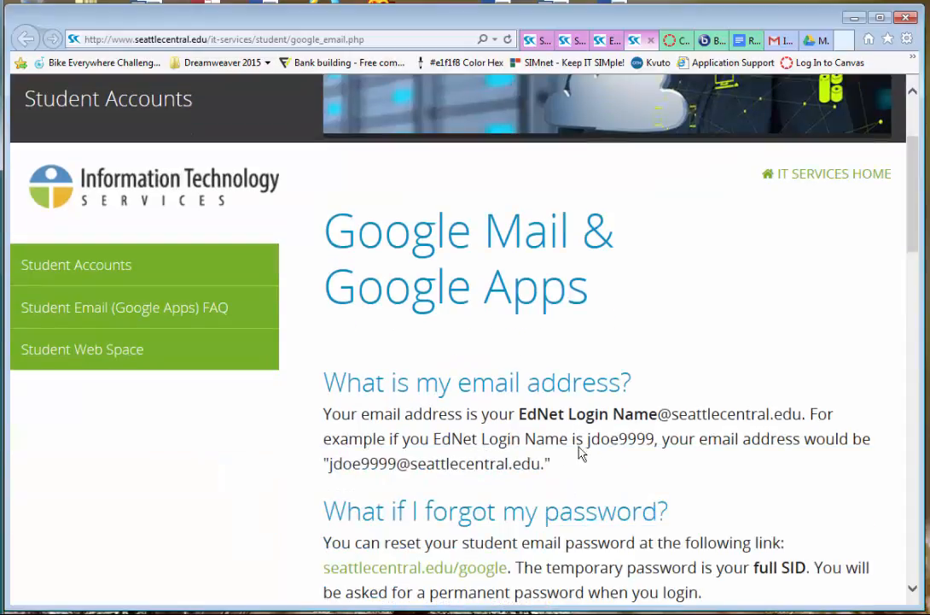
pyautogui.scroll(-2, 597, 427)
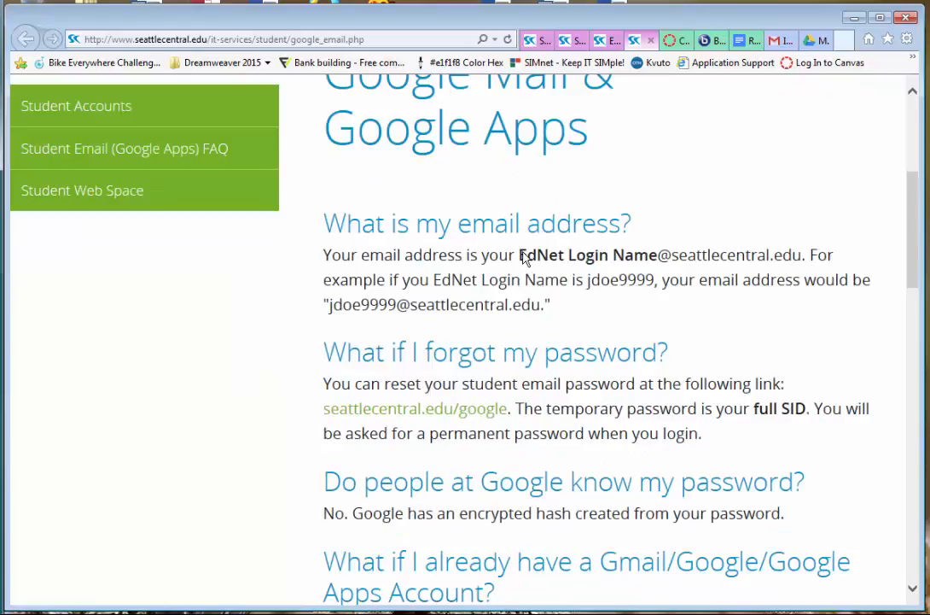
pyautogui.moveTo(520, 255); pyautogui.dragTo(657, 255)
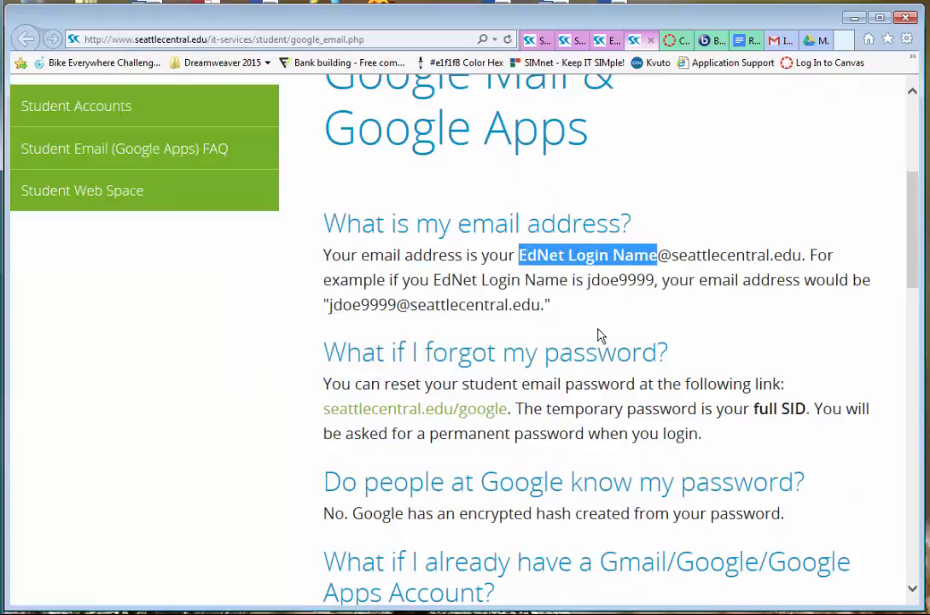
pyautogui.click(664, 260)
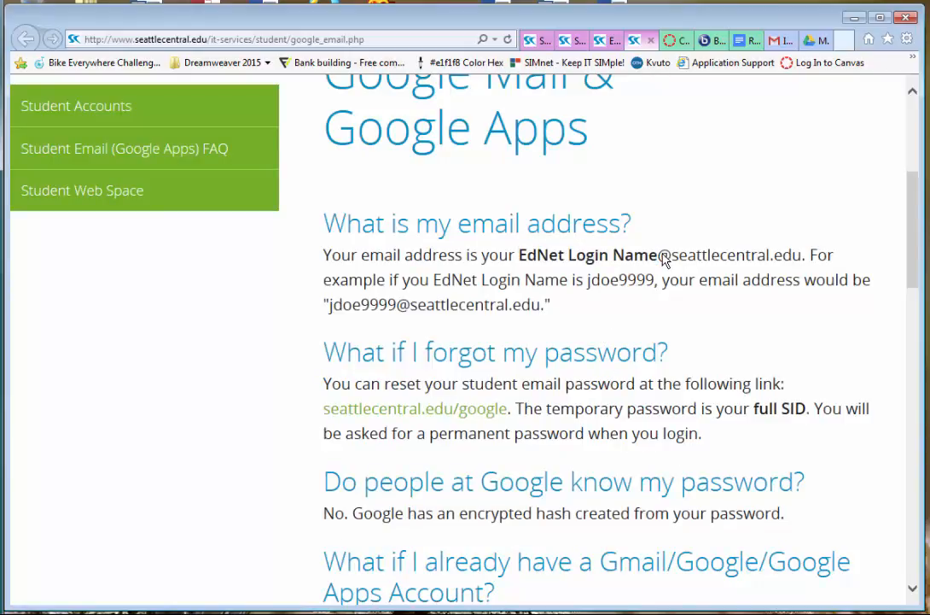
pyautogui.moveTo(658, 256); pyautogui.dragTo(803, 256)
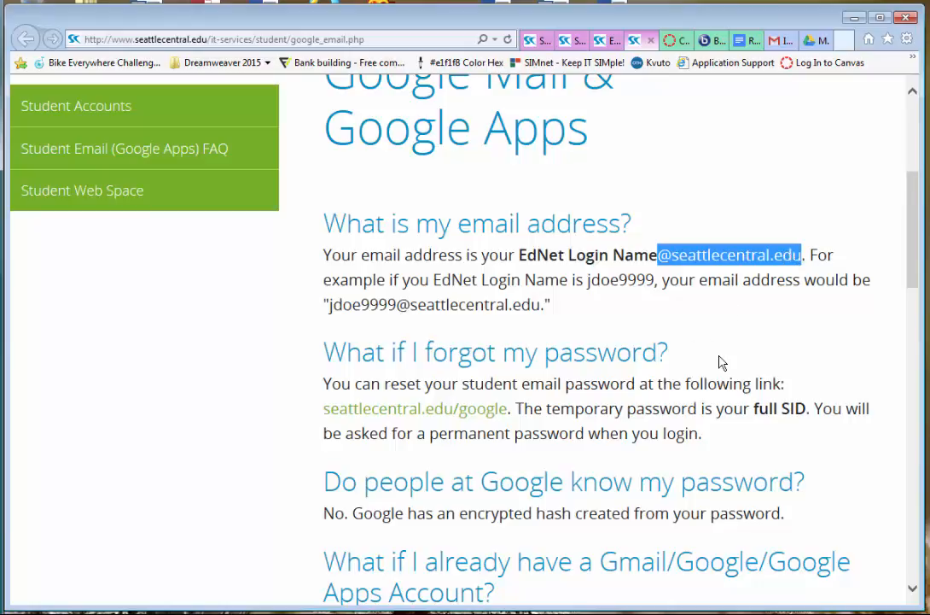
# Highlight "EdNet Login" in the student email address answer and skim the FAQ entries below it
pyautogui.click(534, 261)
pyautogui.moveTo(520, 256); pyautogui.dragTo(557, 263)
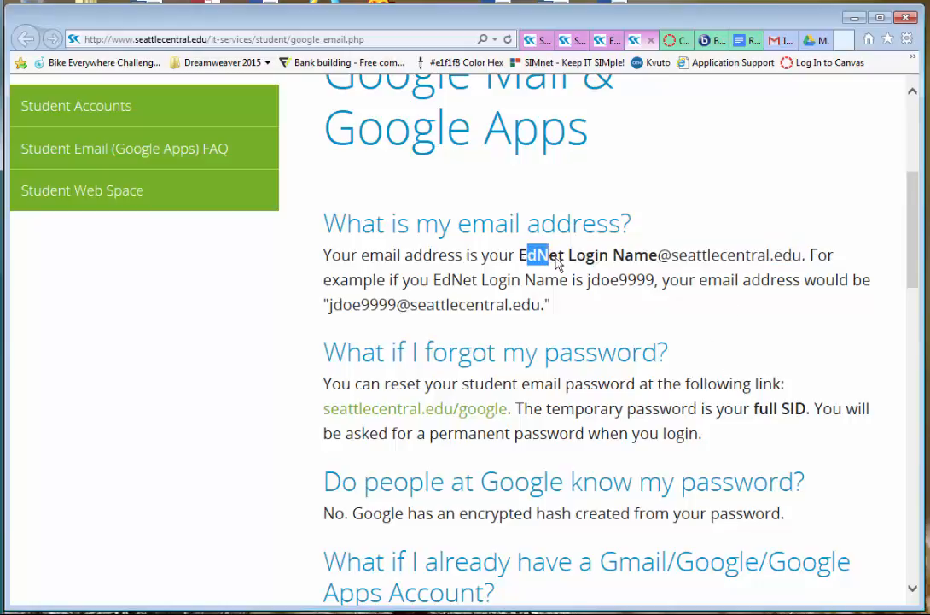
pyautogui.click(576, 303)
pyautogui.moveTo(518, 254); pyautogui.dragTo(611, 255)
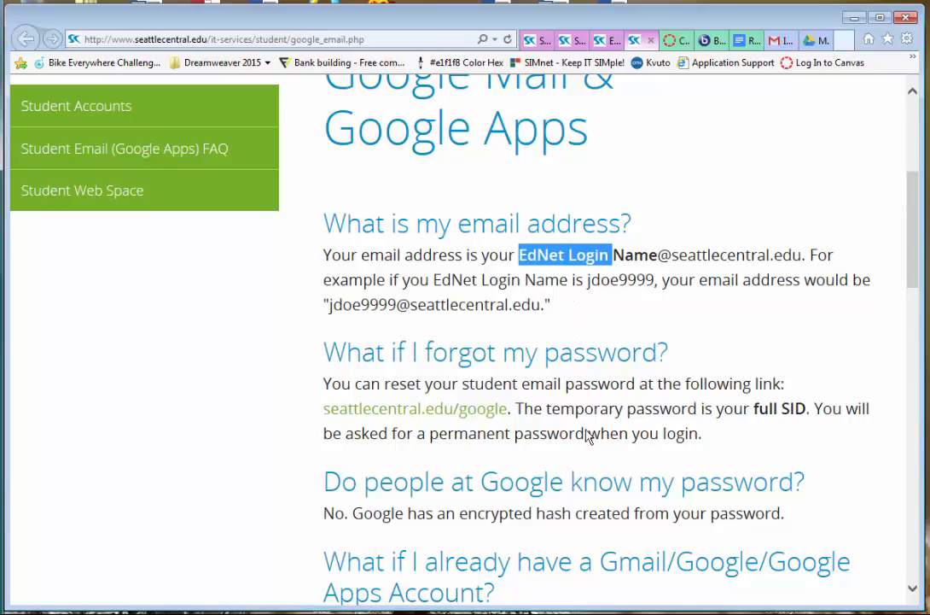
pyautogui.scroll(-3, 575, 458)
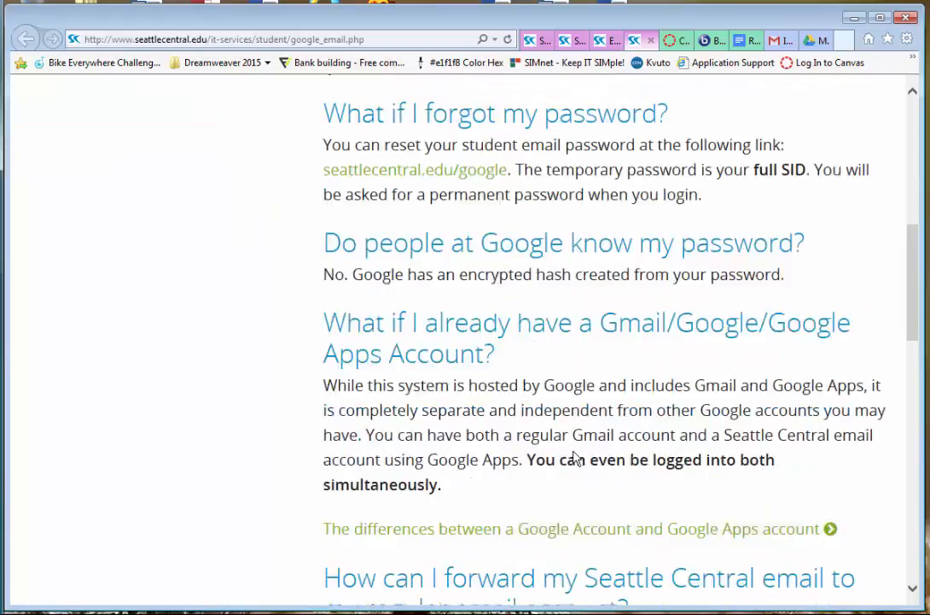
pyautogui.scroll(6, 574, 459)
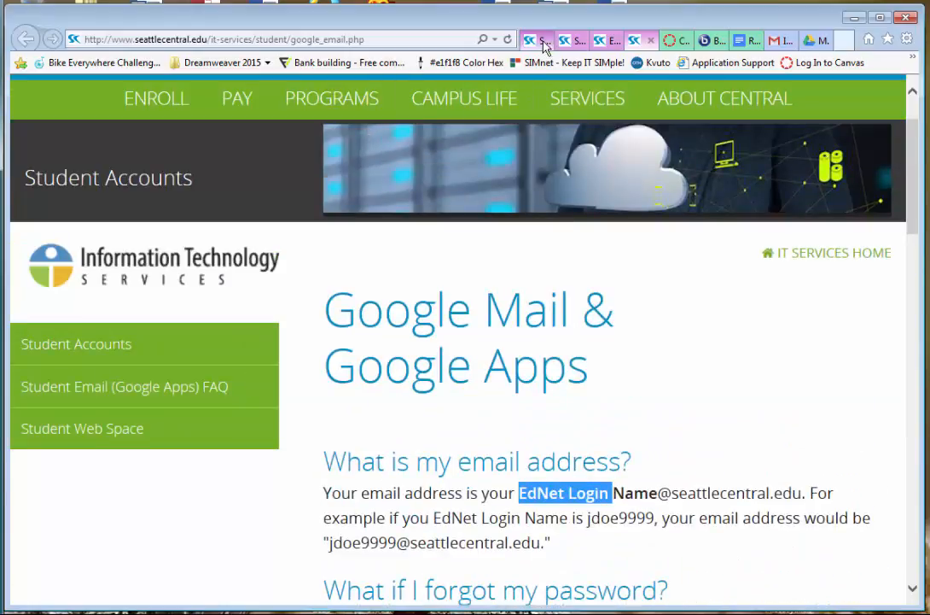
# Search the Seattle Central College site for "ednet" and open the EdNET result
pyautogui.click(541, 40)
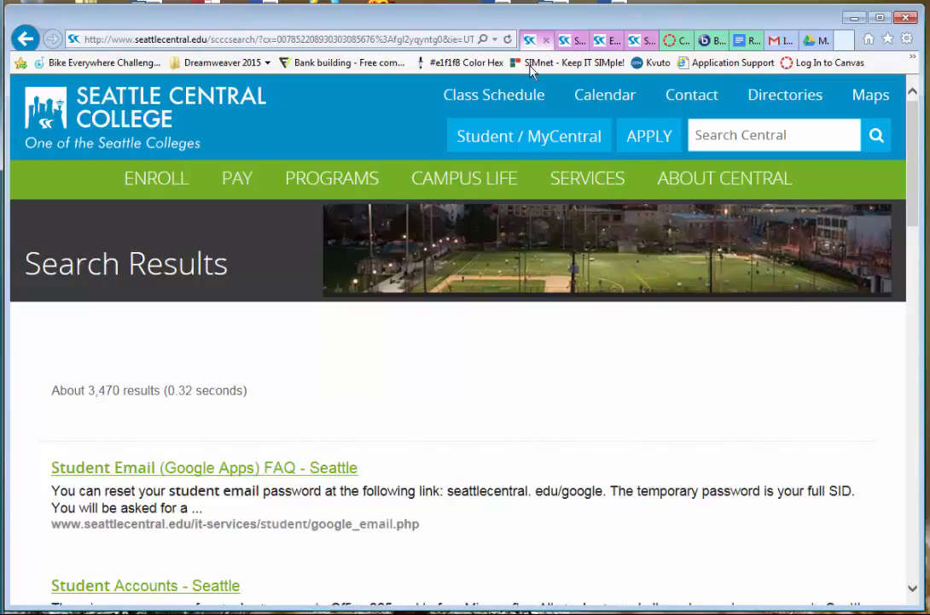
pyautogui.click(755, 142)
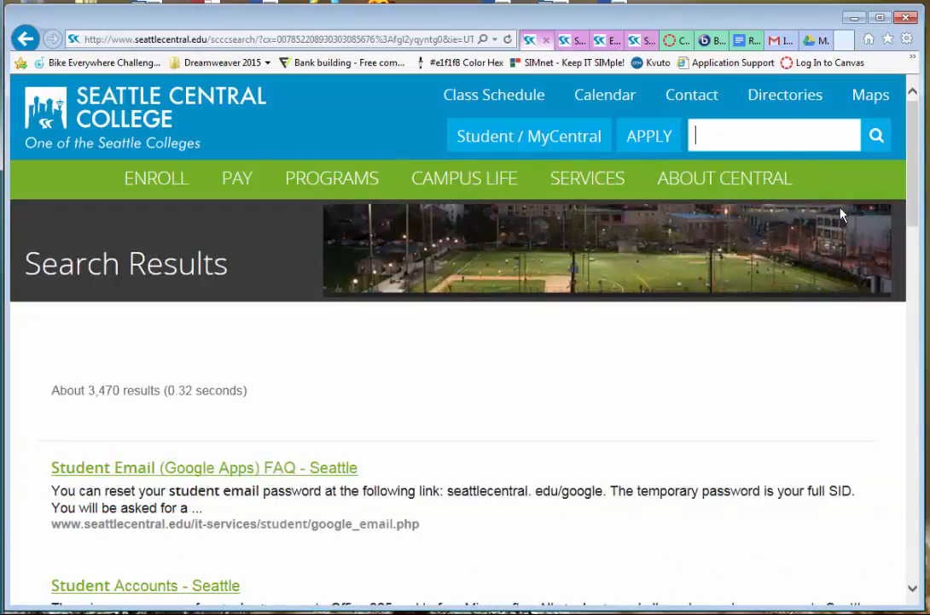
pyautogui.write('ednet')
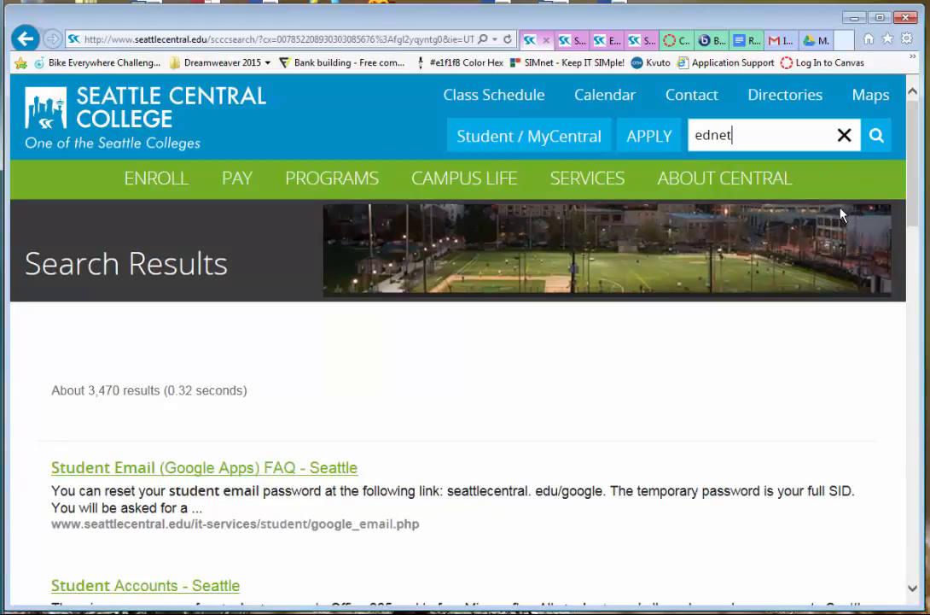
pyautogui.press('Return')
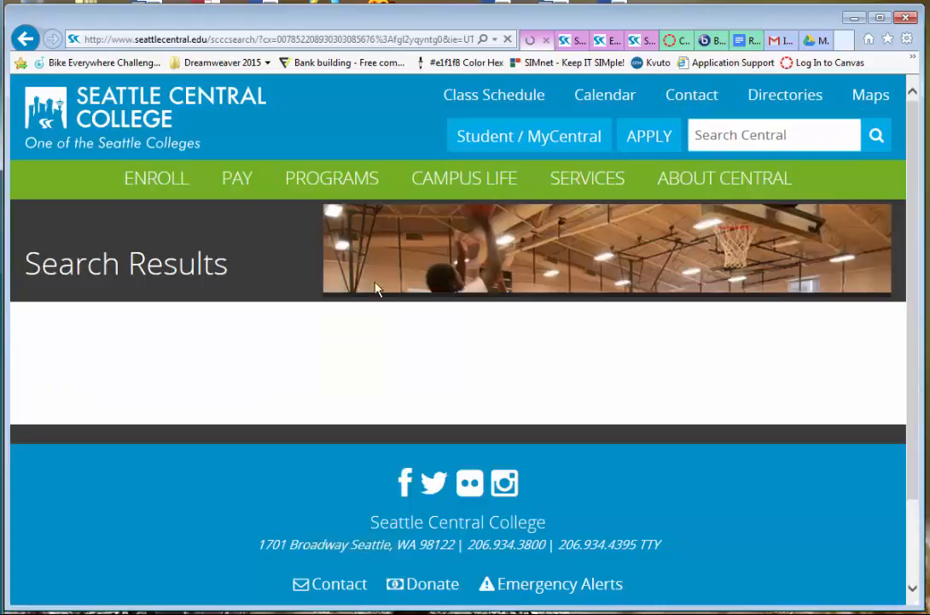
pyautogui.scroll(-3, 291, 394)
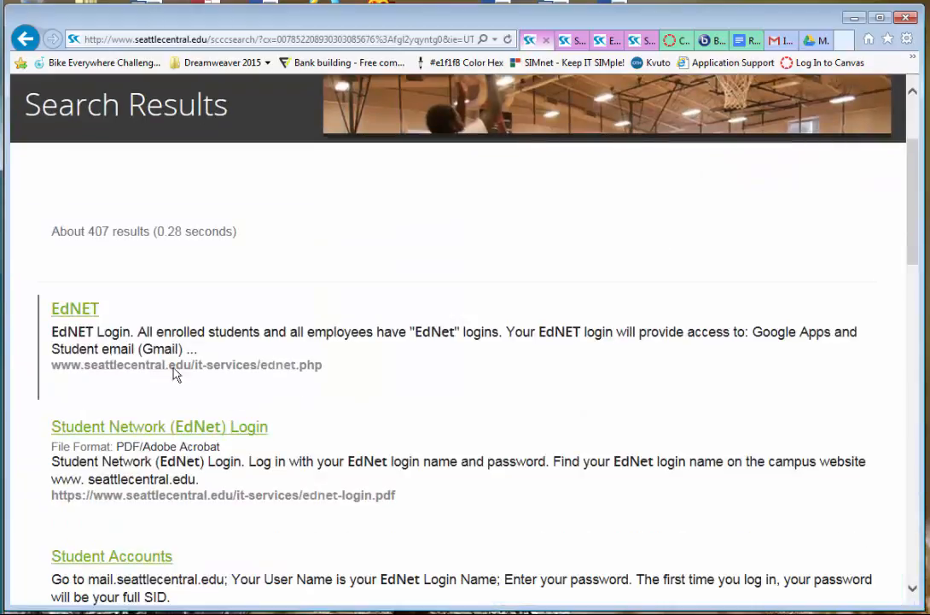
pyautogui.click(76, 310)
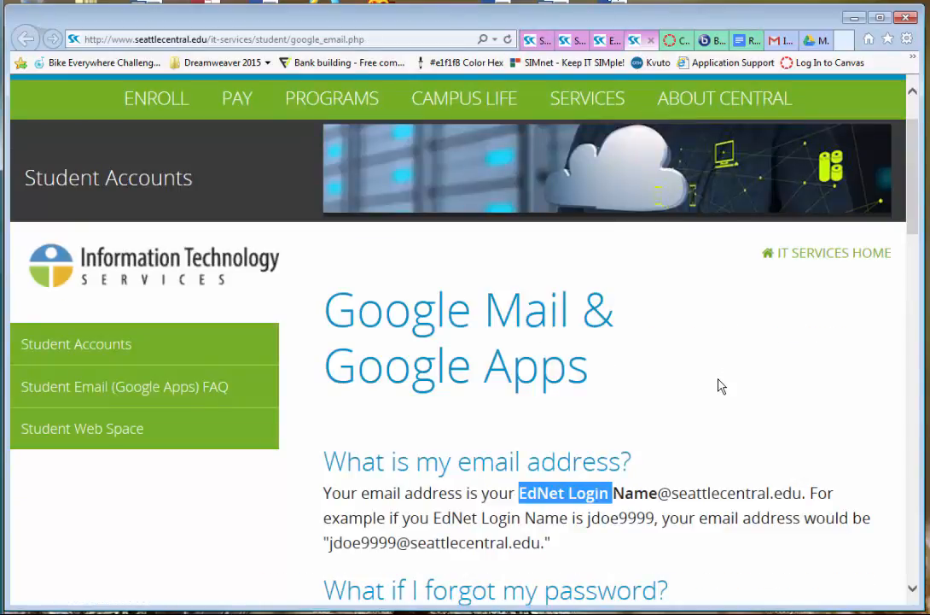
# On the EdNET Login page, open the EdNet Login Name List for last names starting with M
pyautogui.scroll(-3, 717, 384)
pyautogui.click(612, 43)
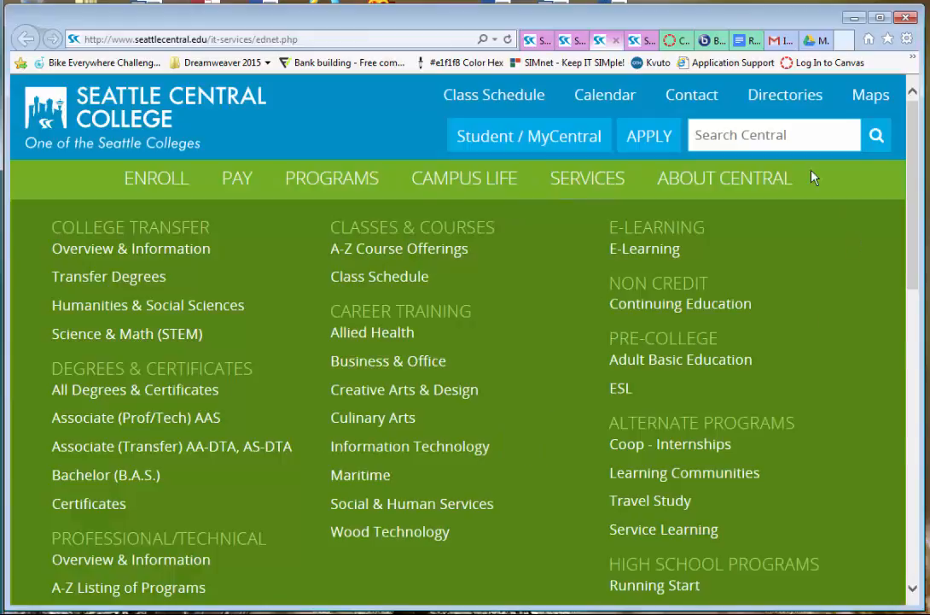
pyautogui.scroll(-2, 751, 384)
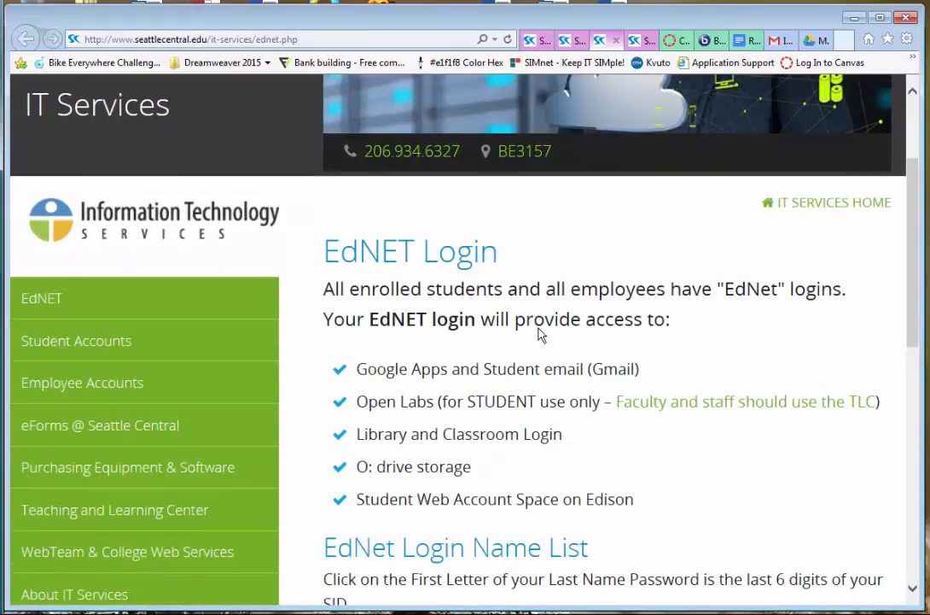
pyautogui.scroll(-2, 536, 324)
pyautogui.scroll(-1, 521, 277)
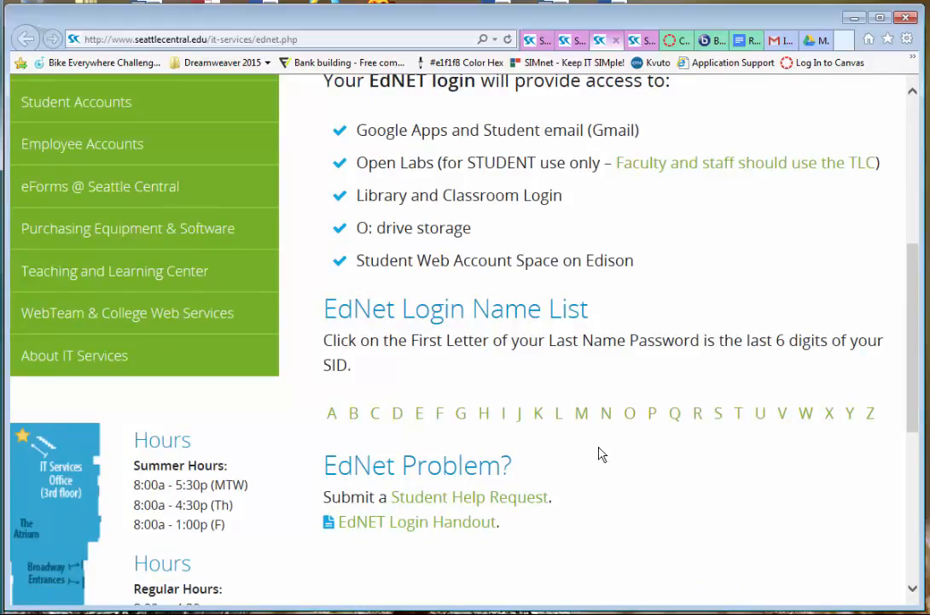
pyautogui.click(584, 416)
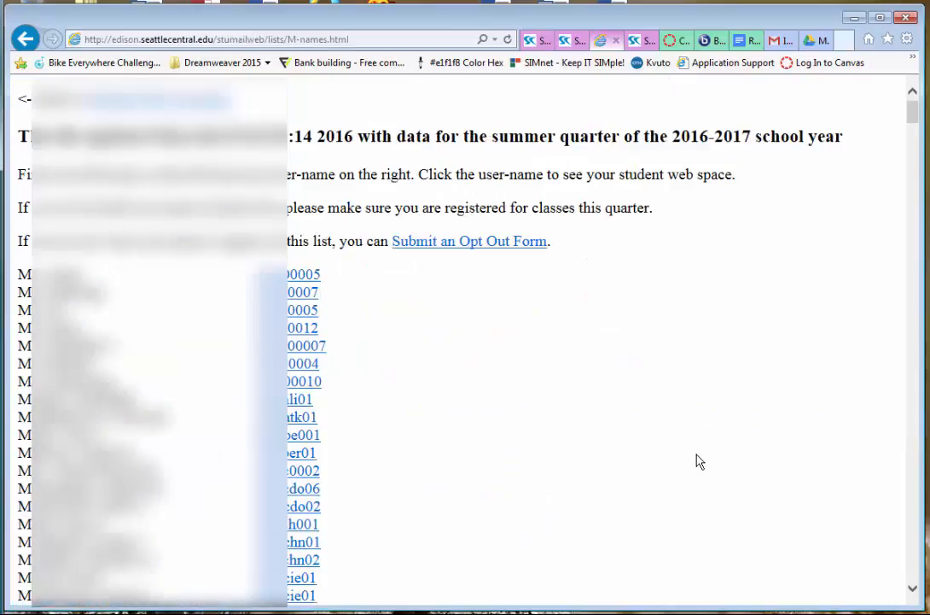
# Browse the M login name list for a sample student and highlight that student's user name
pyautogui.moveTo(912, 113); pyautogui.dragTo(892, 436)
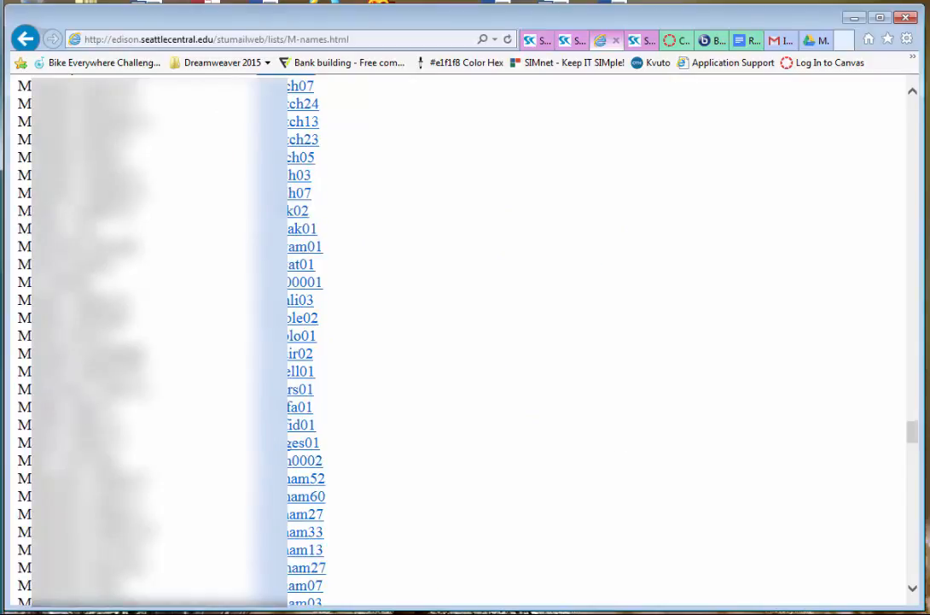
pyautogui.scroll(-3, 461, 341)
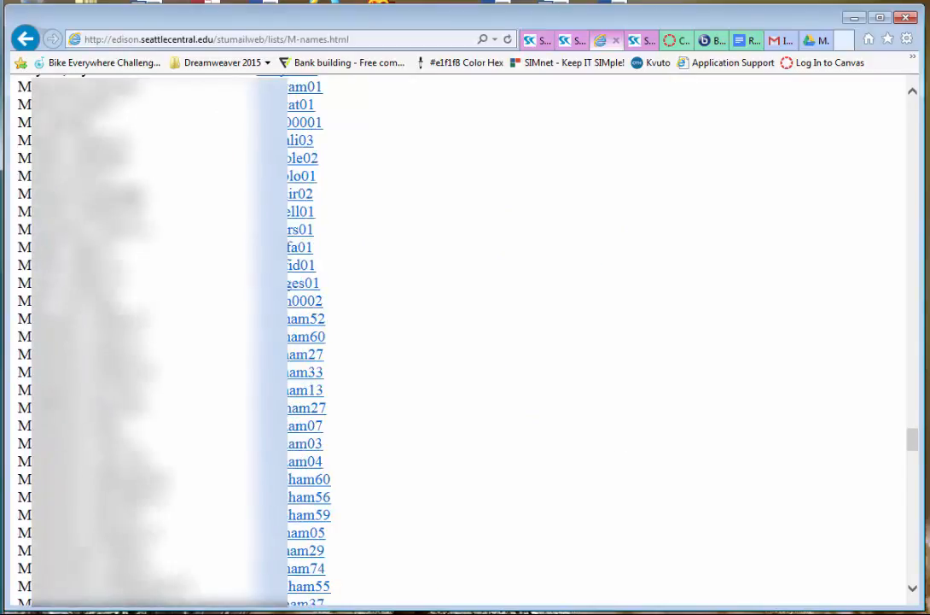
pyautogui.scroll(-4, 326, 442)
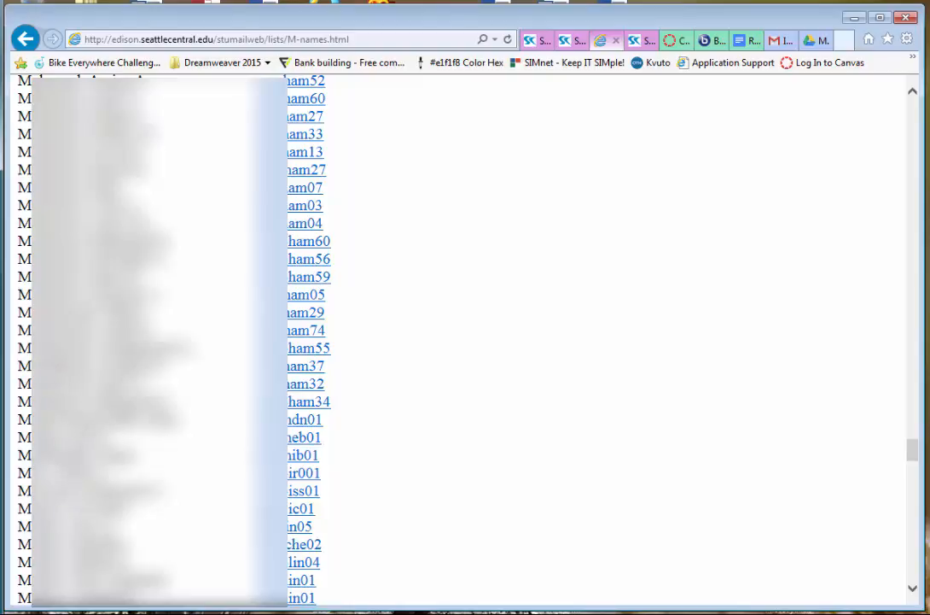
pyautogui.scroll(4, 466, 341)
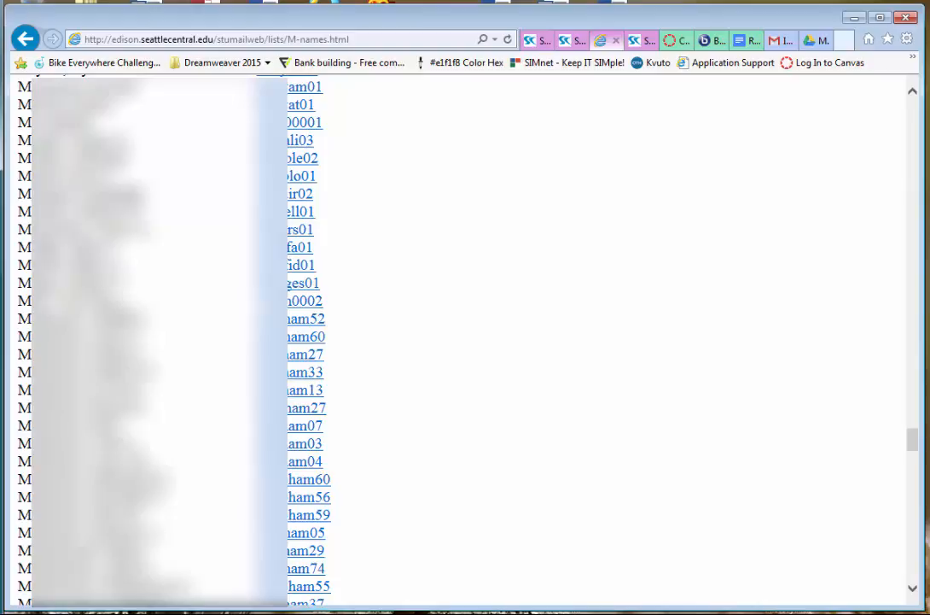
pyautogui.doubleClick(28, 301)
pyautogui.moveTo(324, 300); pyautogui.dragTo(256, 300)
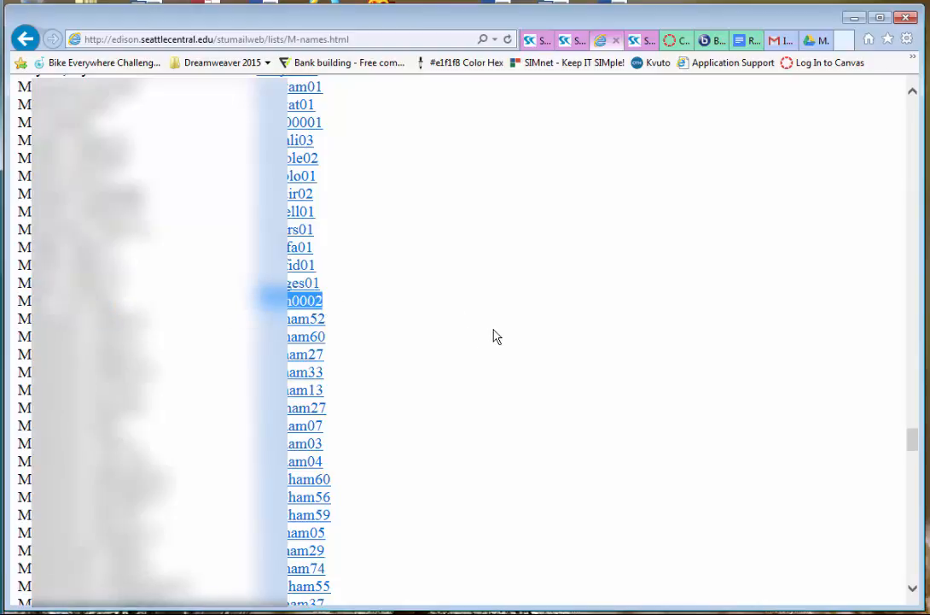
pyautogui.click(645, 45)
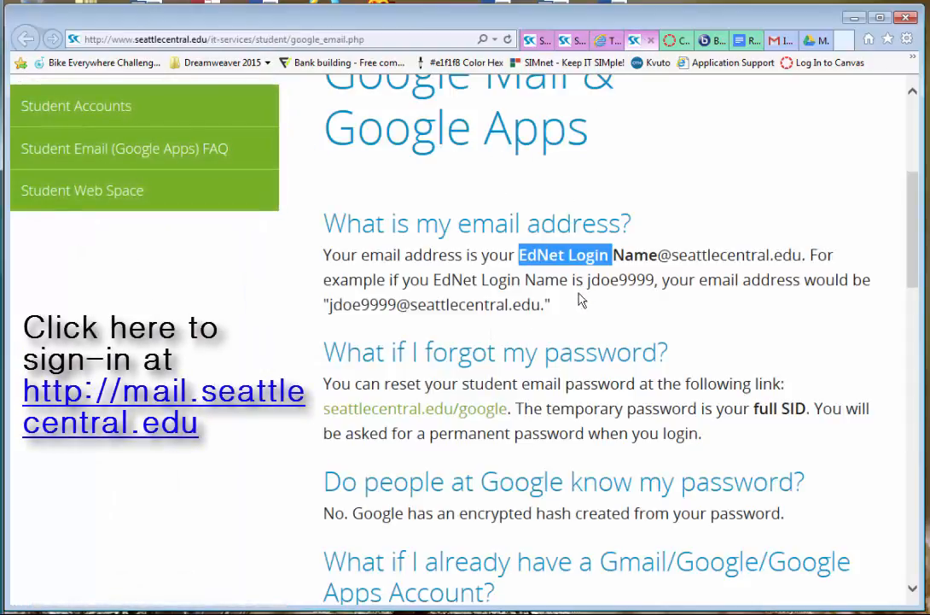
pyautogui.click(647, 254)
pyautogui.moveTo(658, 254); pyautogui.dragTo(519, 254)
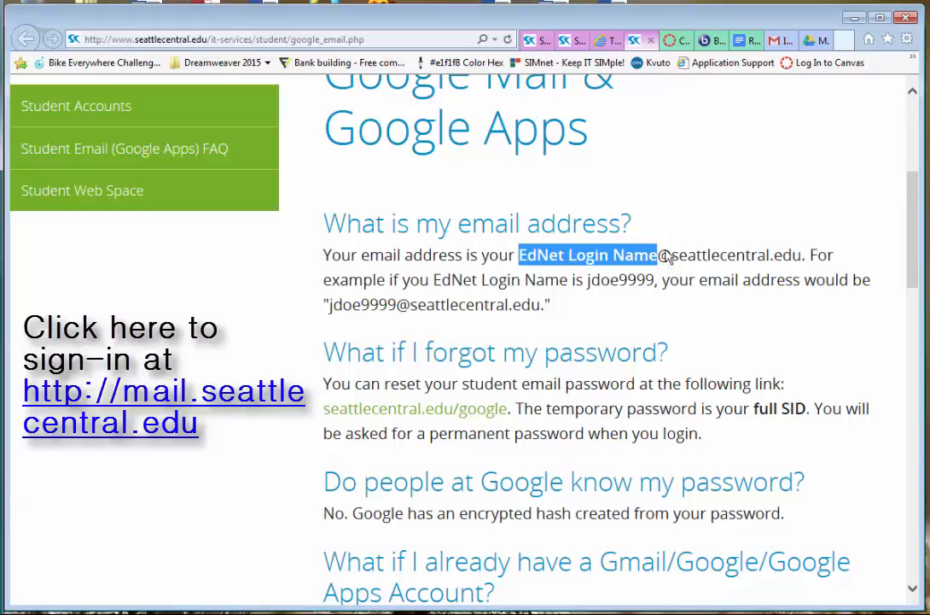
pyautogui.moveTo(660, 255); pyautogui.dragTo(804, 258)
pyautogui.click(693, 333)
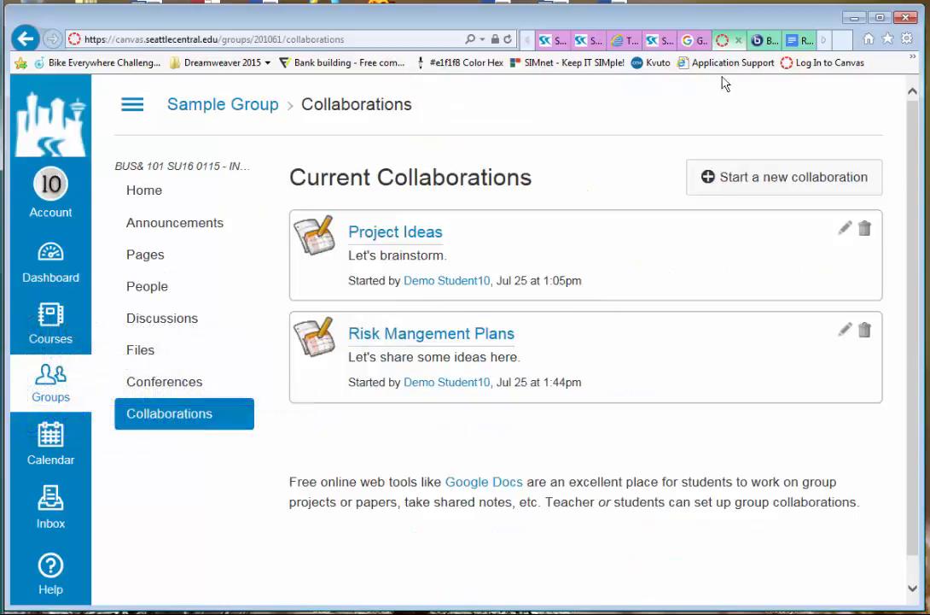
# In the Risk Mangement Plans document, write "Let's talk about risk management here." and start a new line
pyautogui.click(801, 43)
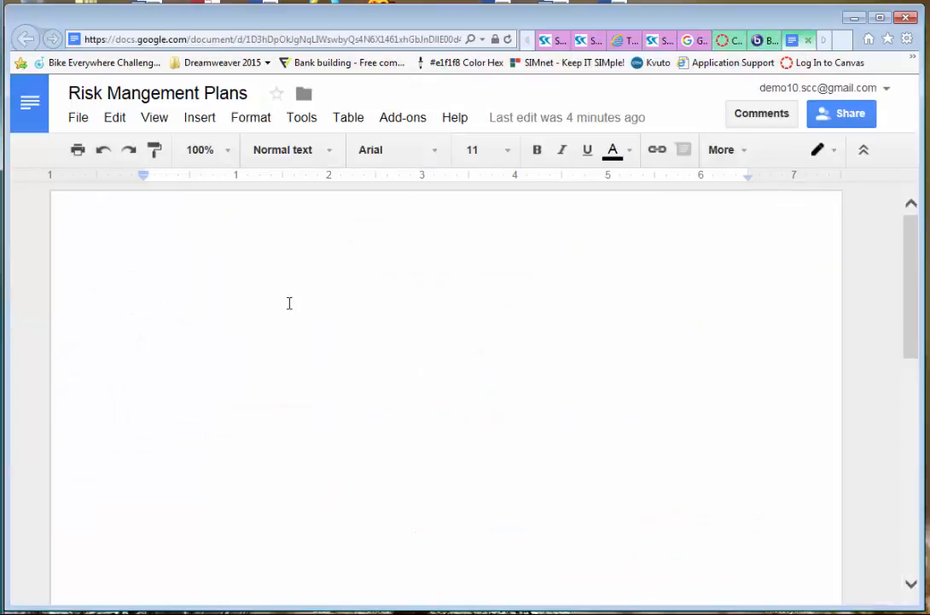
pyautogui.click(725, 40)
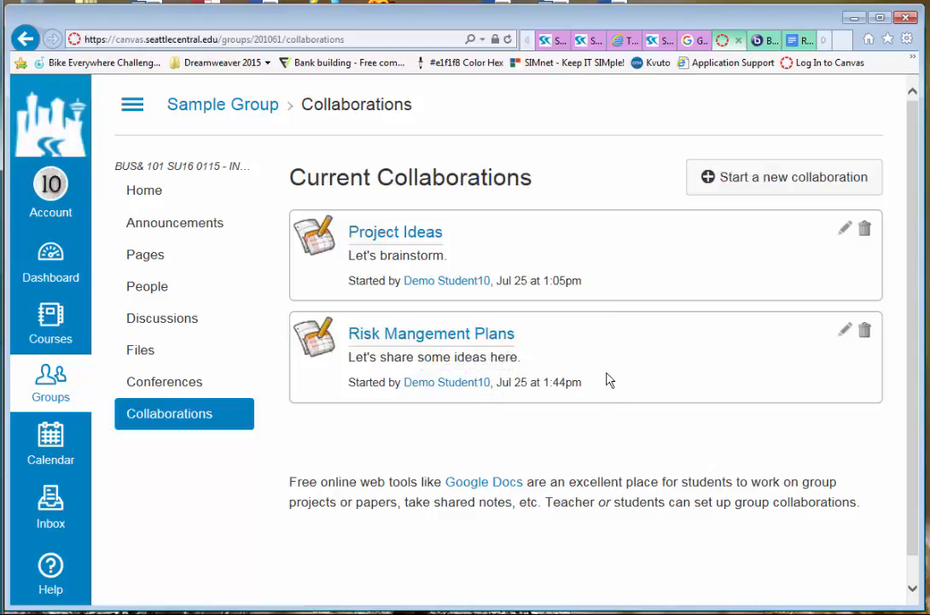
pyautogui.click(792, 41)
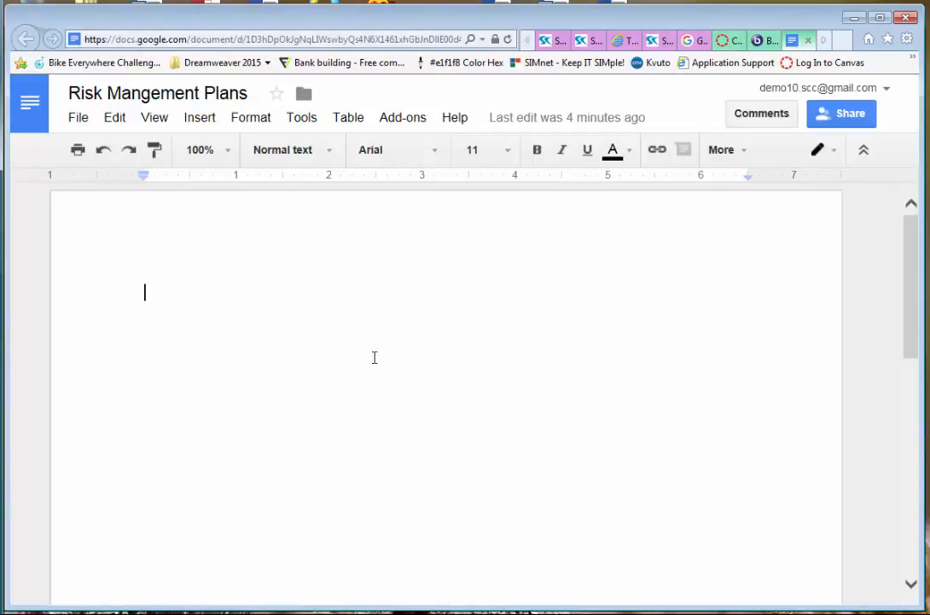
pyautogui.doubleClick(281, 294)
pyautogui.click(234, 305)
pyautogui.write("Let's talk a")
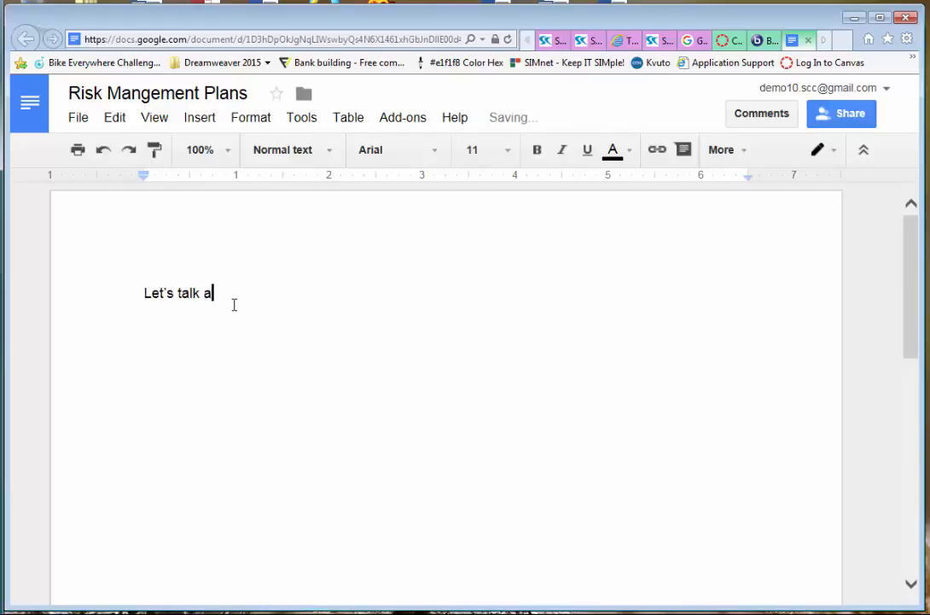
pyautogui.write('bout risk management ')
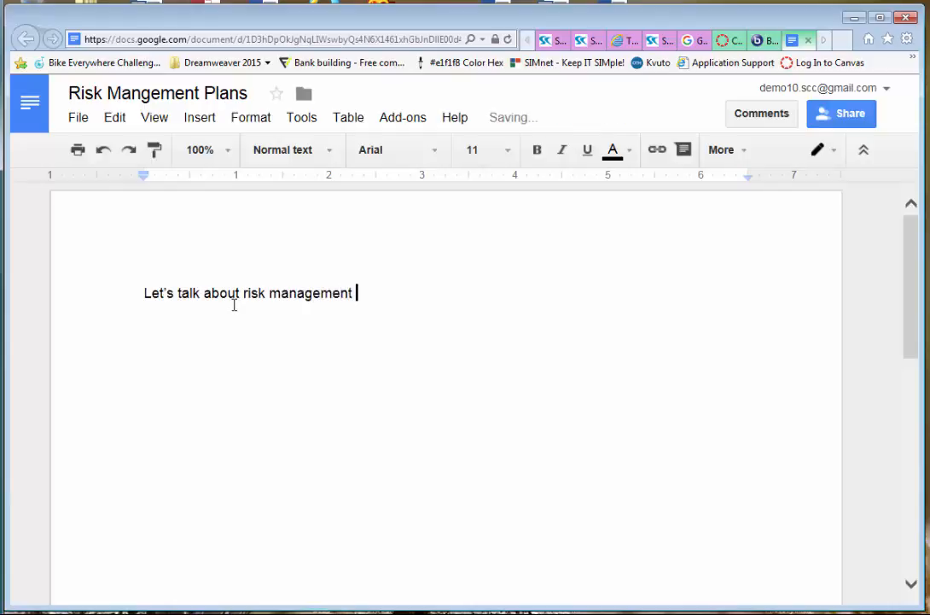
pyautogui.write('here.')
pyautogui.press('Return')
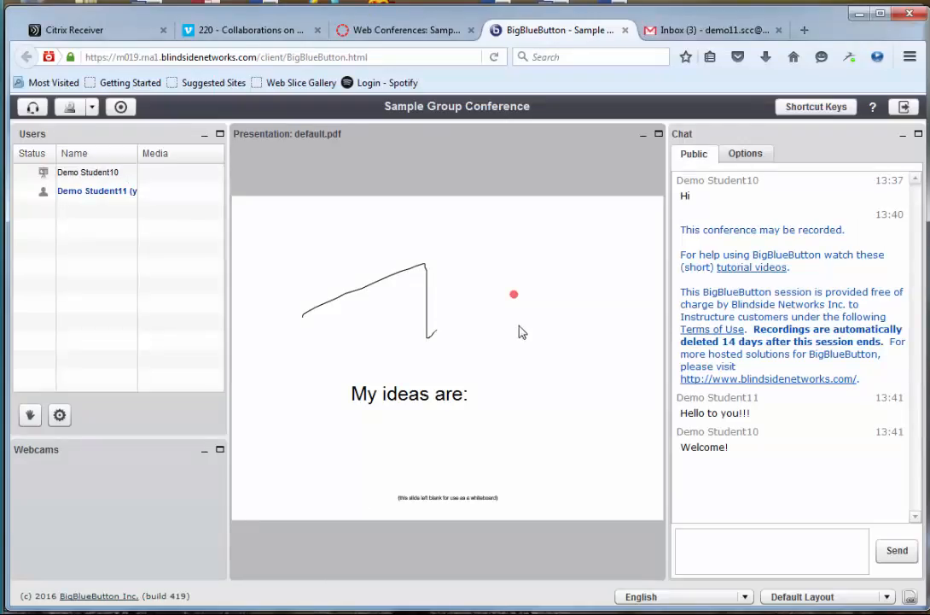
# In the second student's browser, open the Risk Mangement Plans document from the Sample Group's collaborations
pyautogui.click(388, 30)
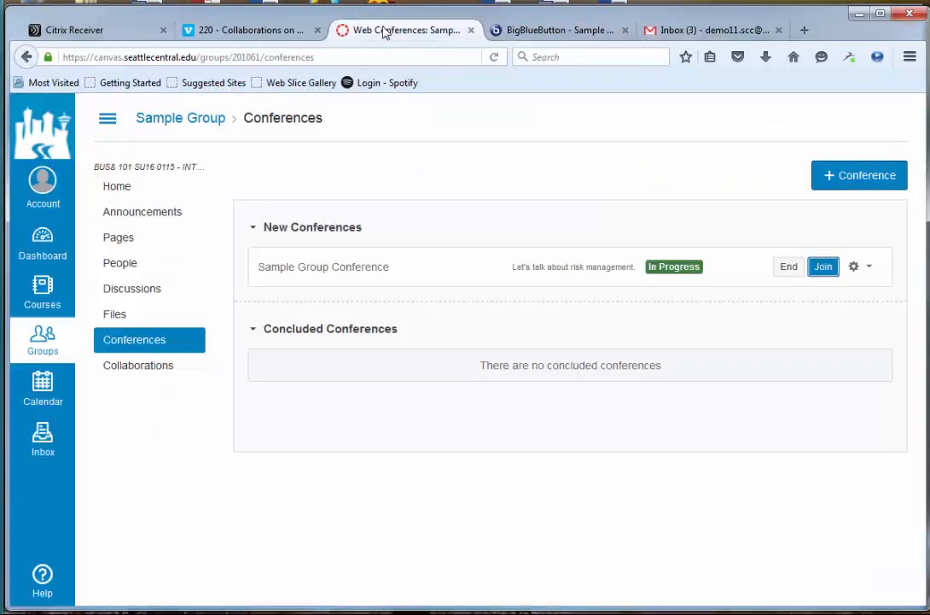
pyautogui.click(139, 367)
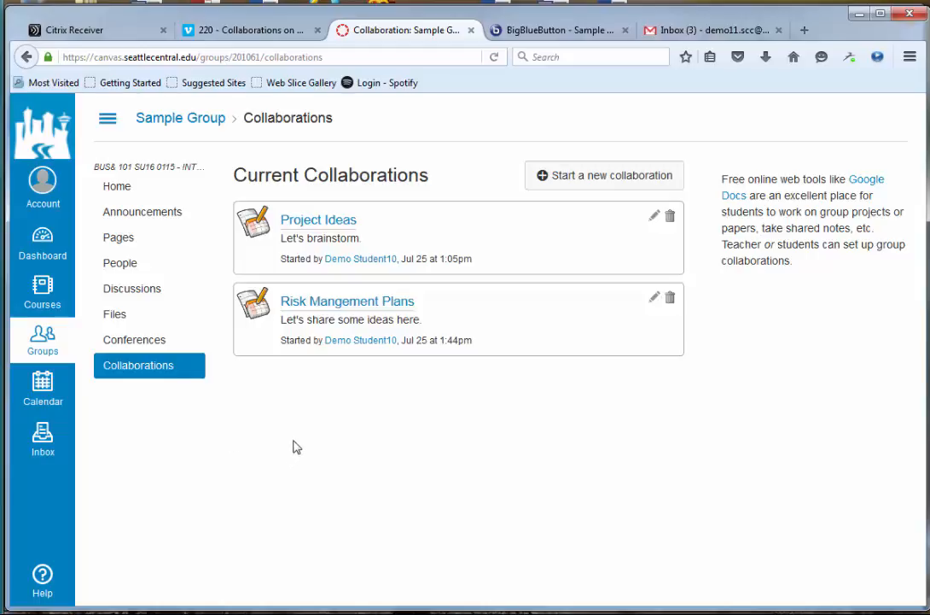
pyautogui.click(363, 303)
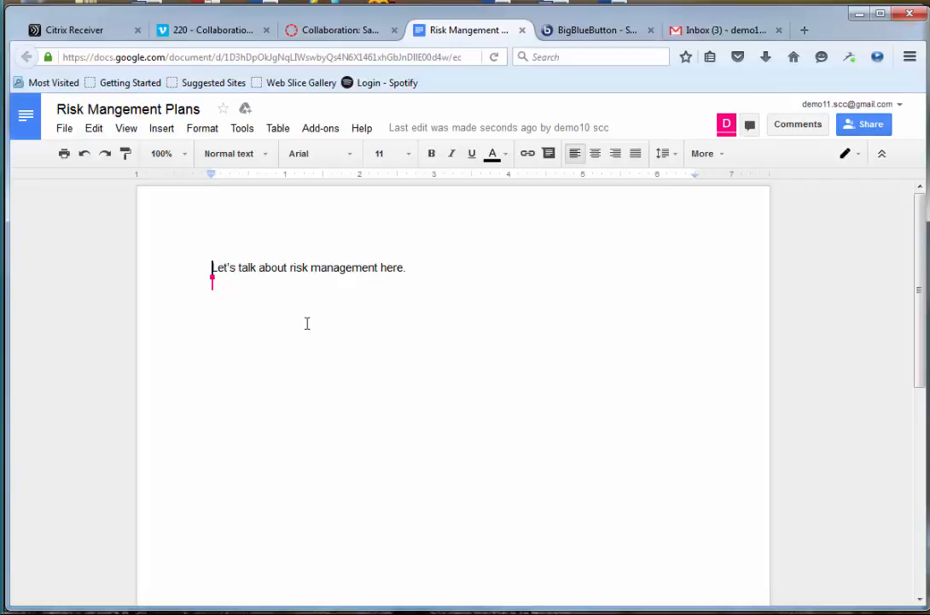
# As the second student, add "That's a great idea." on the line below the existing sentence
pyautogui.click(323, 284)
pyautogui.write("That's")
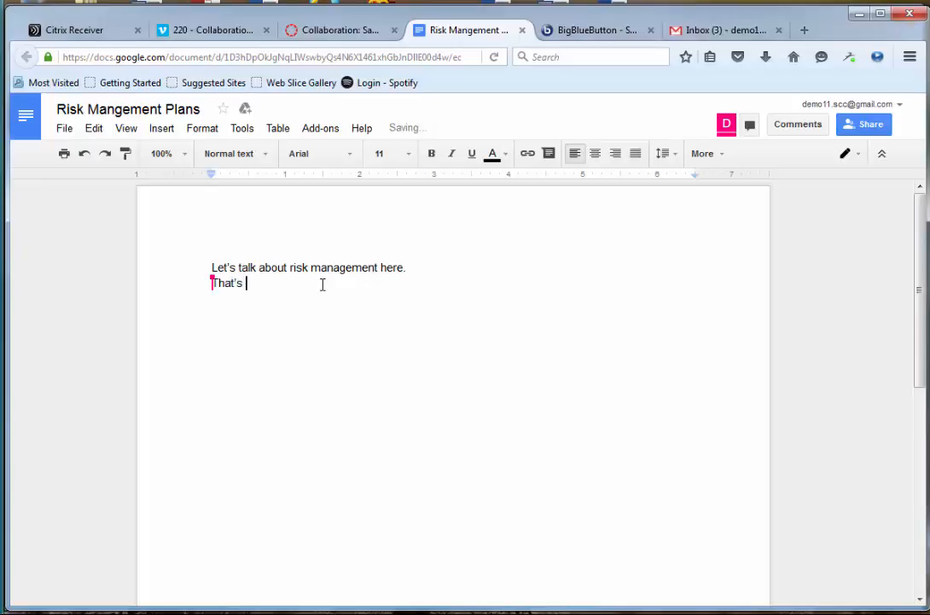
pyautogui.write(' a great idea.')
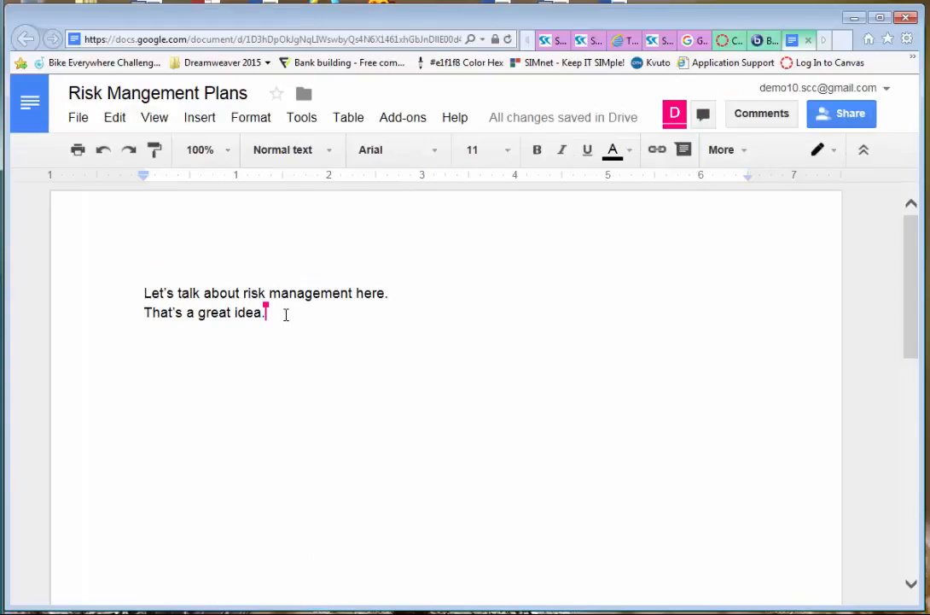
# Back in the first student's copy of the document, highlight both lines and check which Google account is signed in
pyautogui.moveTo(287, 316); pyautogui.dragTo(143, 294)
pyautogui.click(287, 363)
pyautogui.click(791, 89)
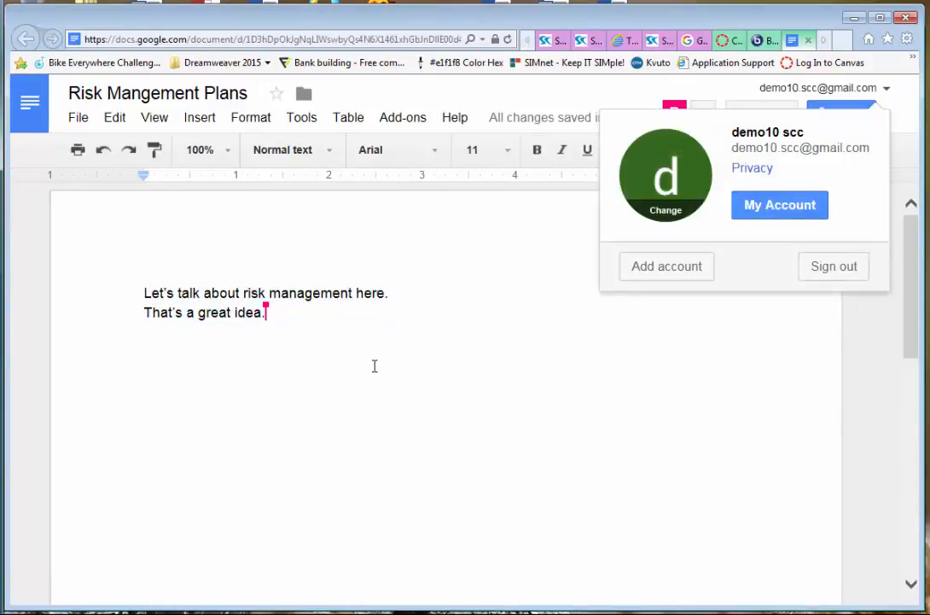
pyautogui.click(320, 312)
pyautogui.click(162, 314)
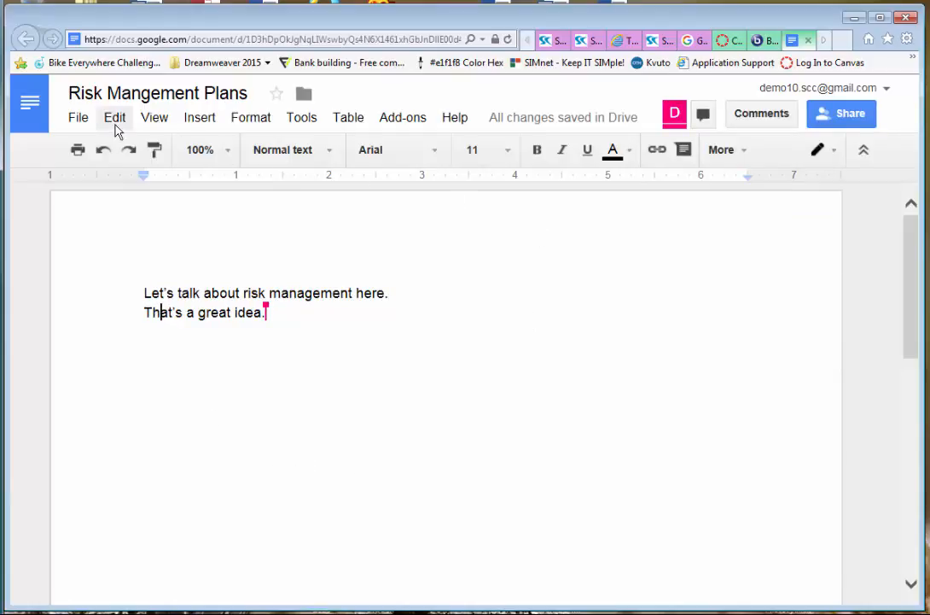
pyautogui.click(156, 119)
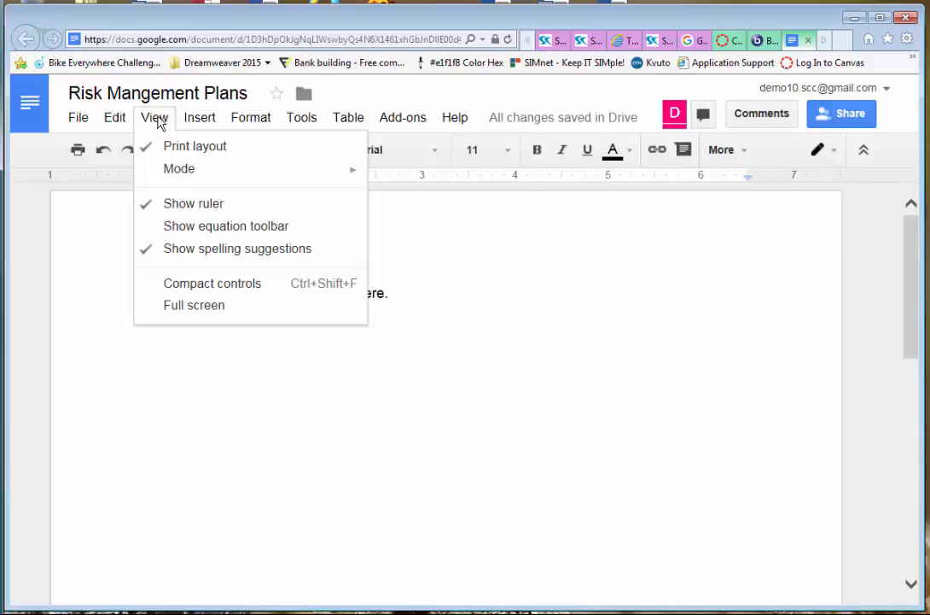
pyautogui.click(199, 122)
pyautogui.click(199, 122)
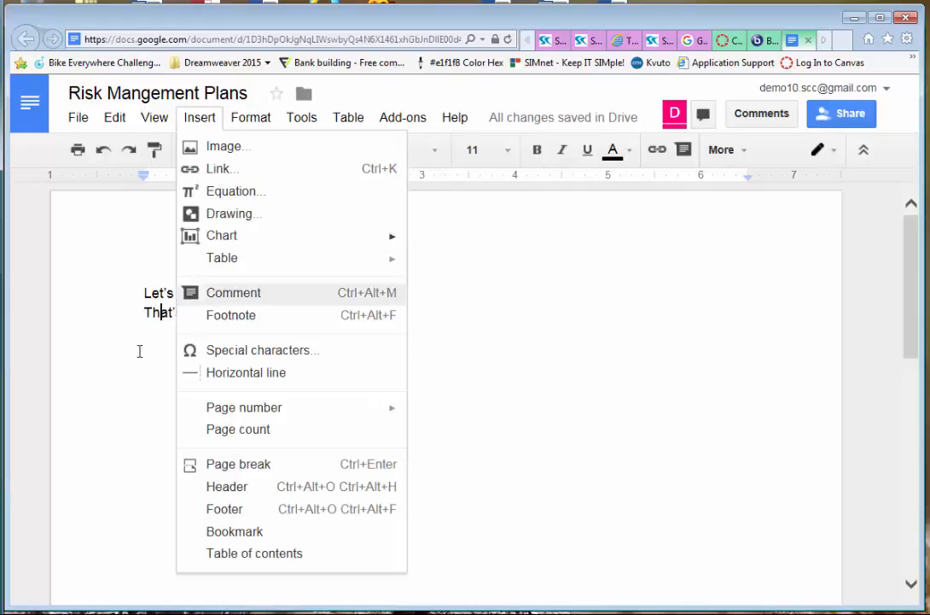
pyautogui.click(137, 337)
pyautogui.click(318, 335)
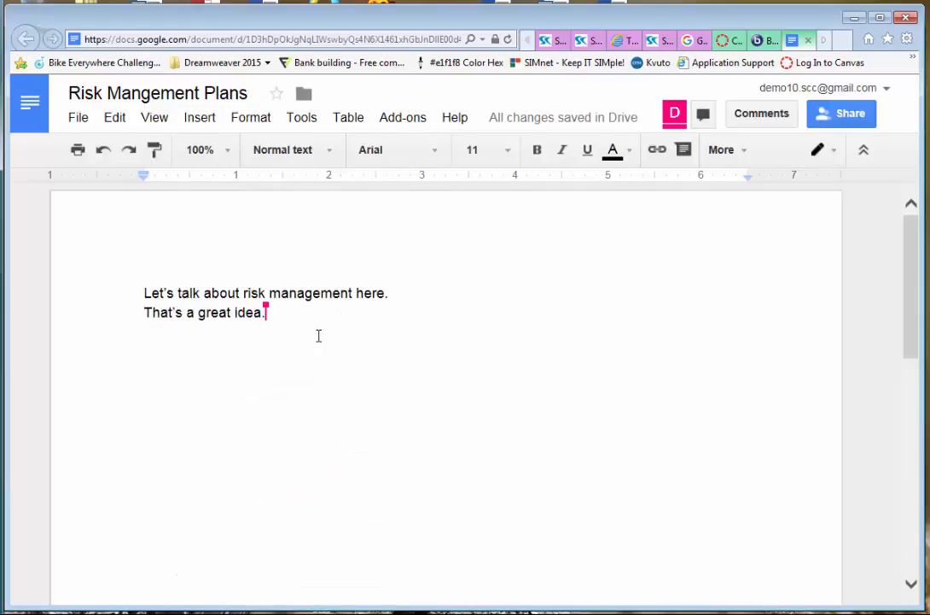